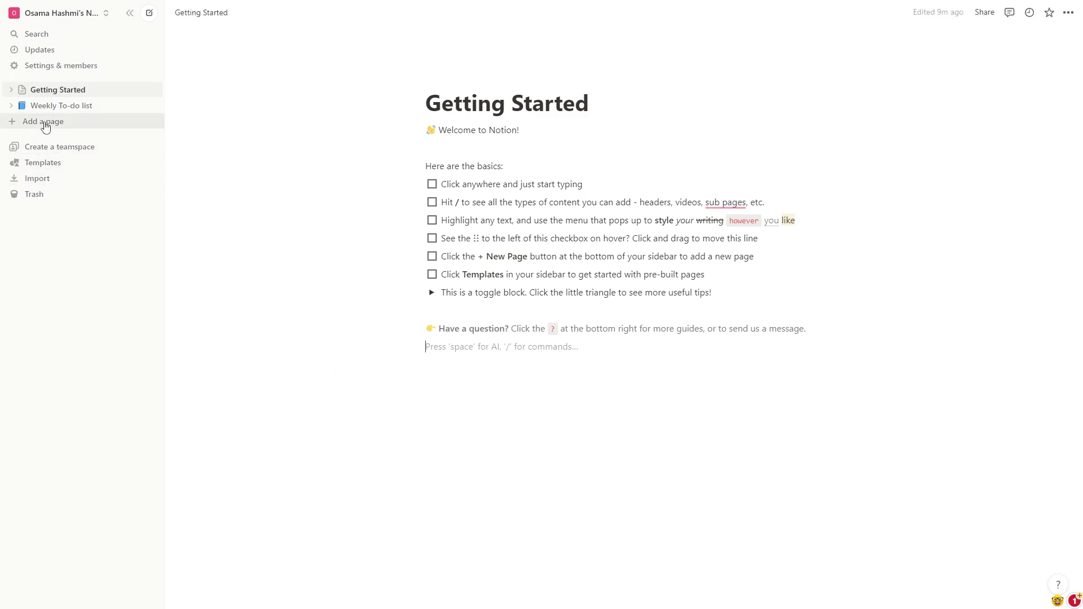
# Create a new page titled "Task Manager" and start it as an empty page
pyautogui.click(46, 124)
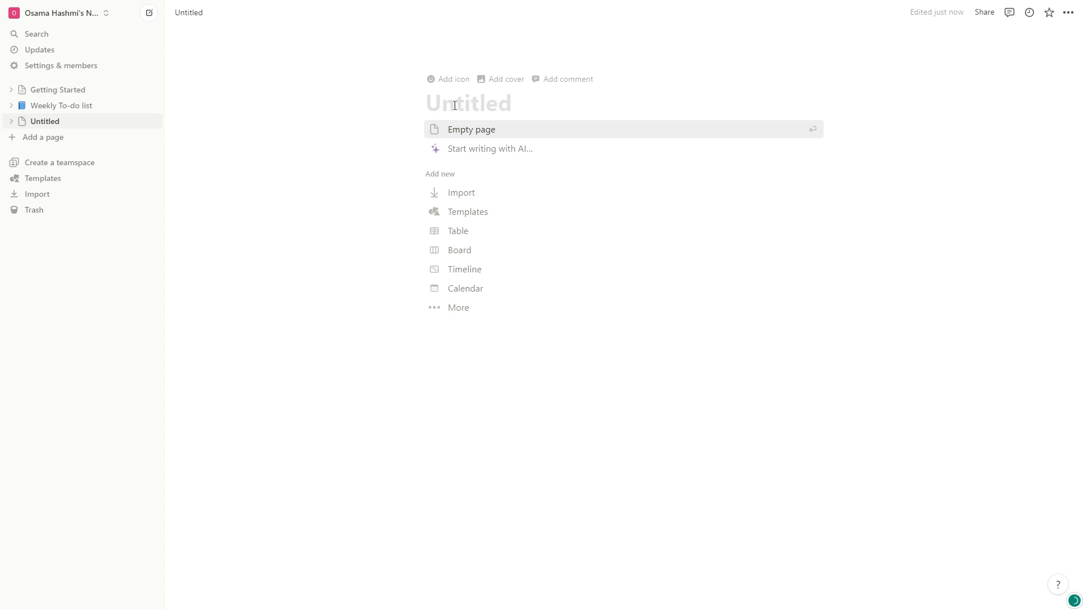
pyautogui.write('Task Manager')
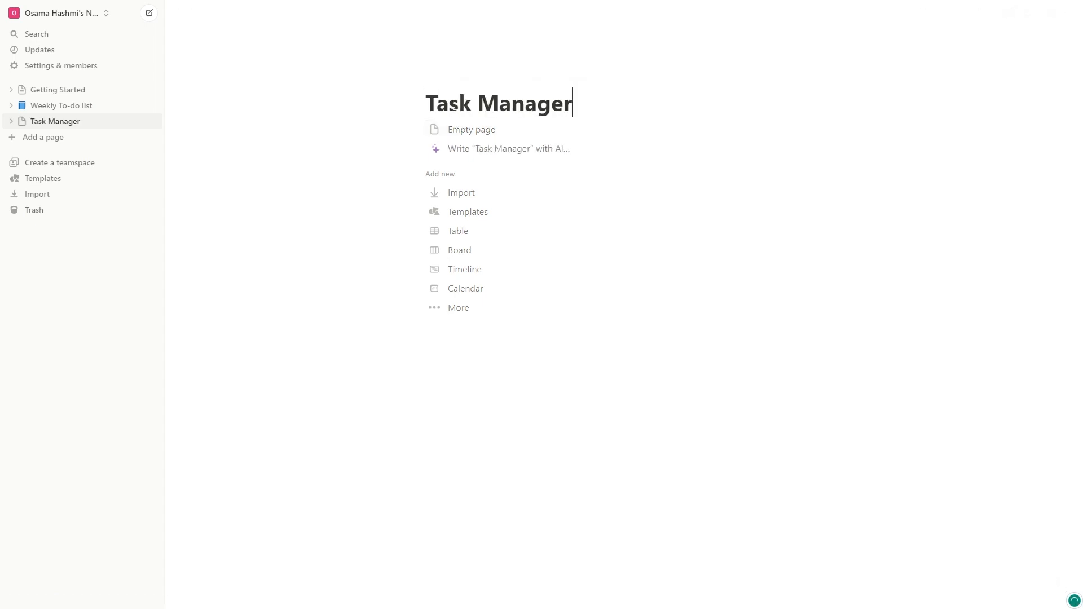
pyautogui.click(458, 129)
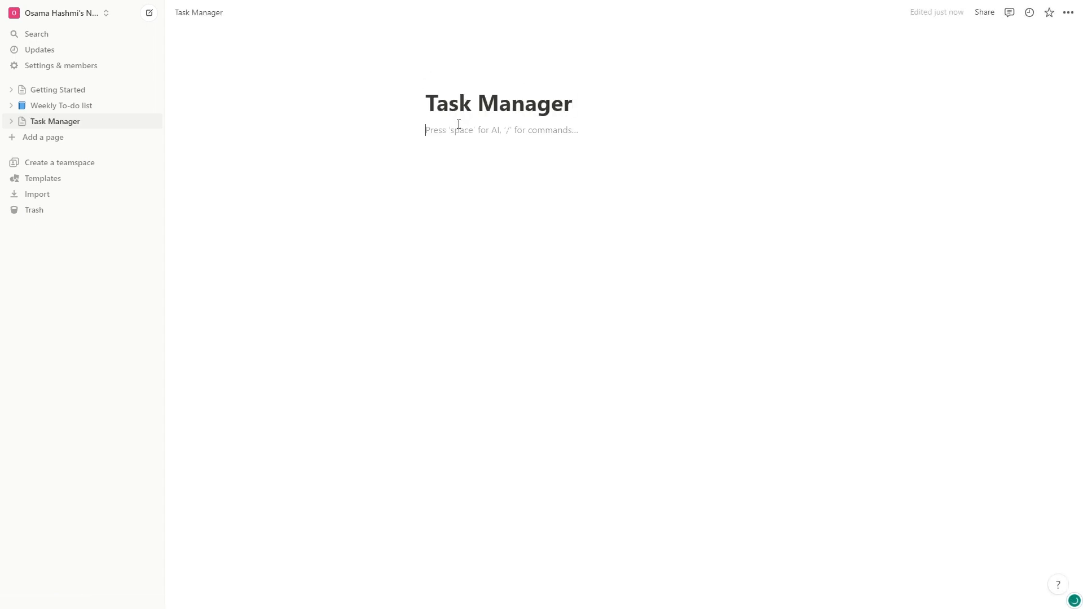
# Insert a table view for the Task database below the page title
pyautogui.write('/')
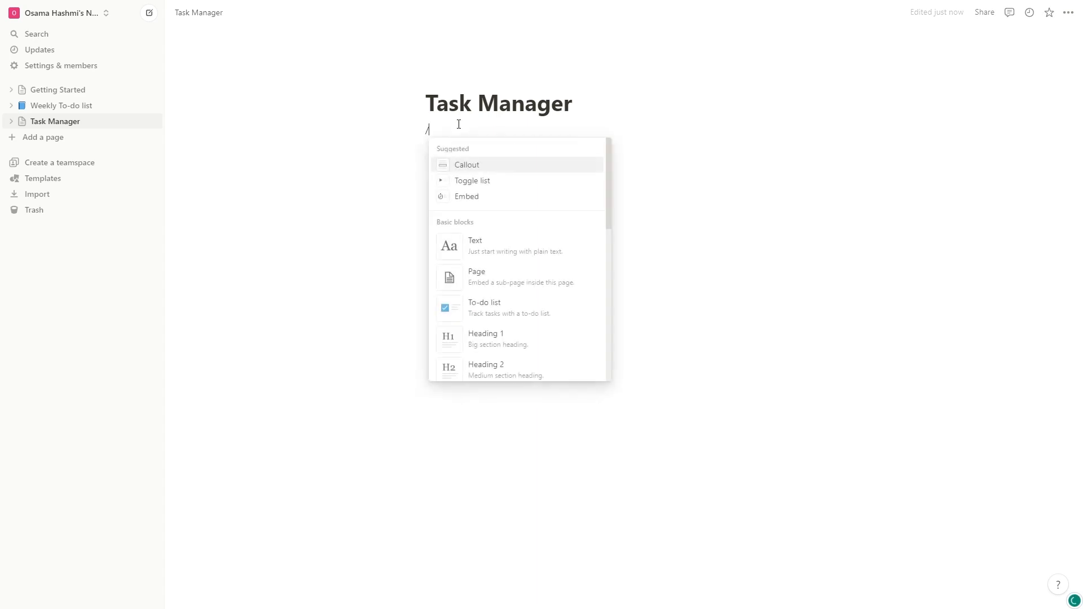
pyautogui.scroll(-4, 505, 336)
pyautogui.write('table')
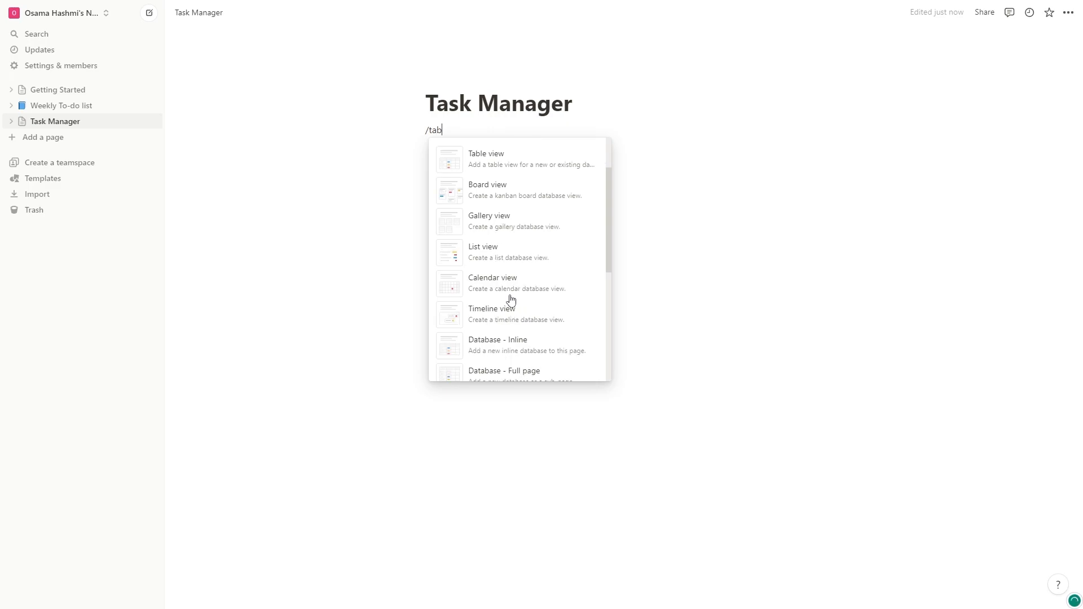
pyautogui.click(515, 233)
pyautogui.click(742, 252)
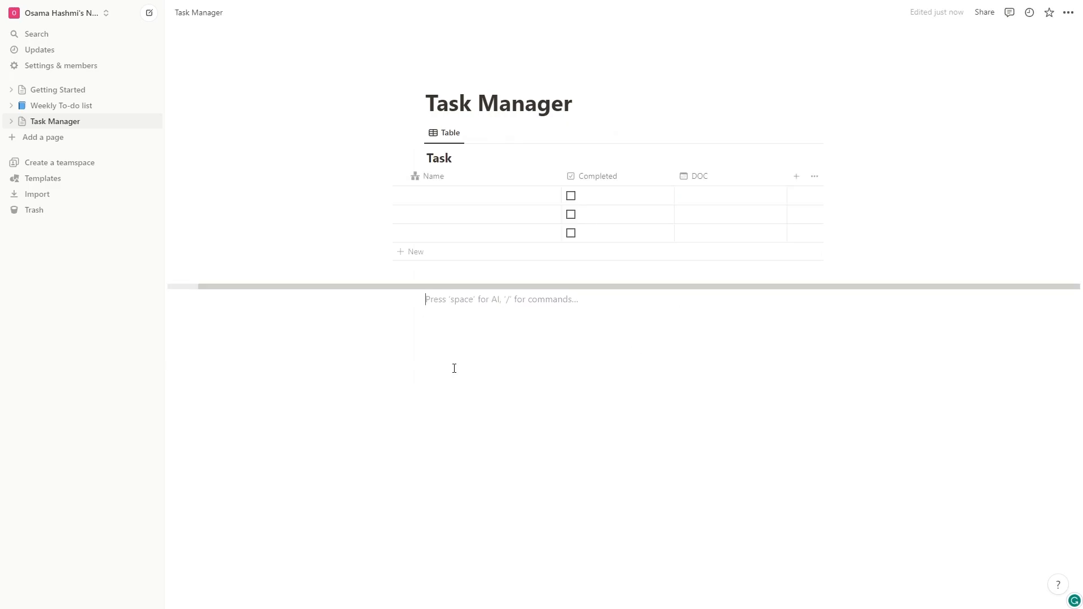
# Insert an inline database below the Task table and title it "Projects"
pyautogui.write('/')
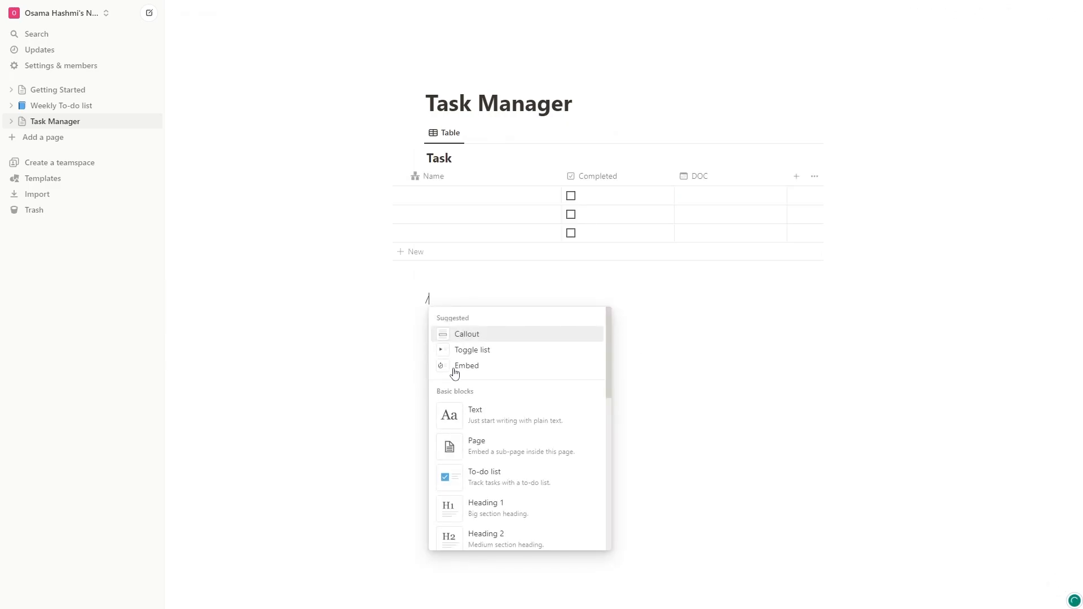
pyautogui.write('da')
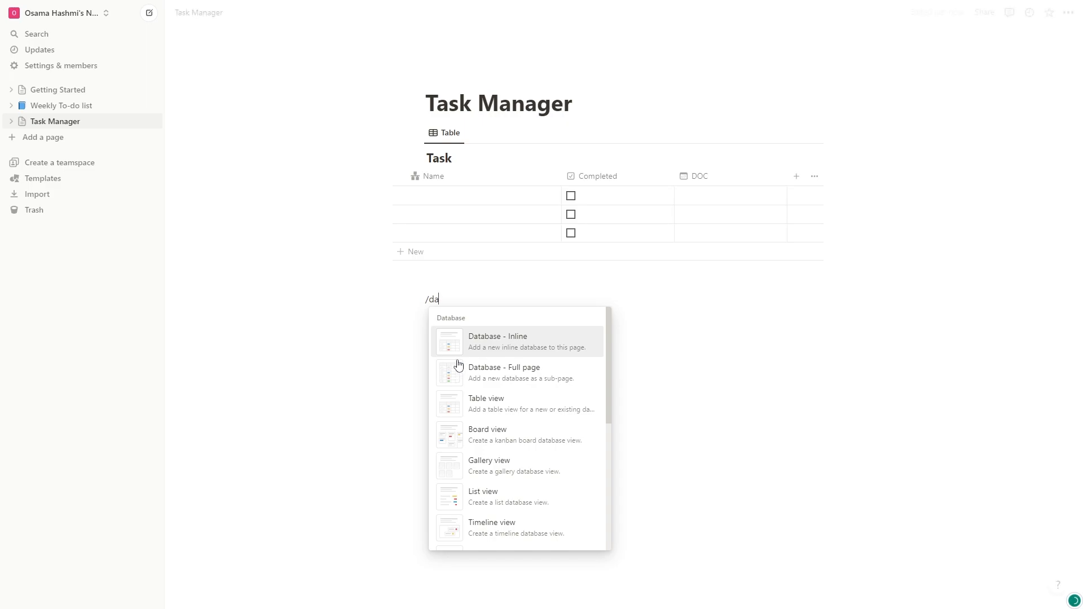
pyautogui.click(517, 351)
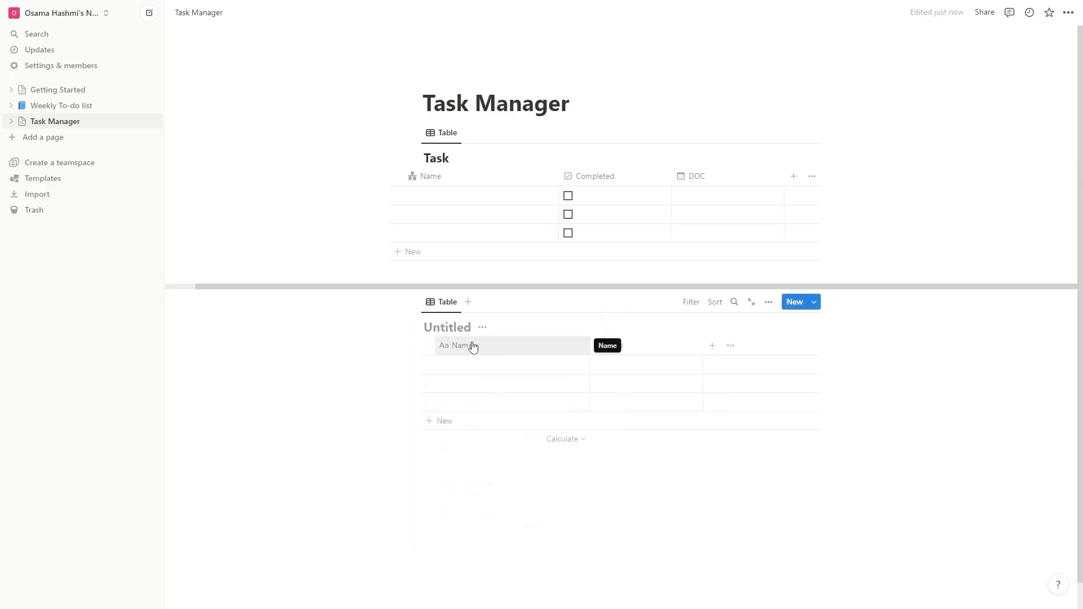
pyautogui.write('Proj')
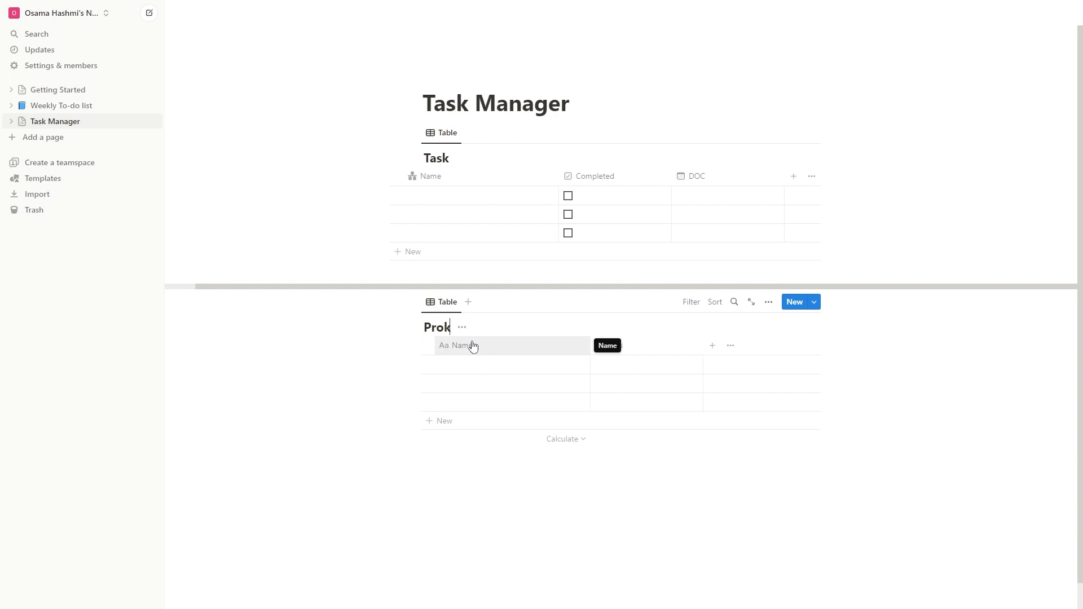
pyautogui.write('ects')
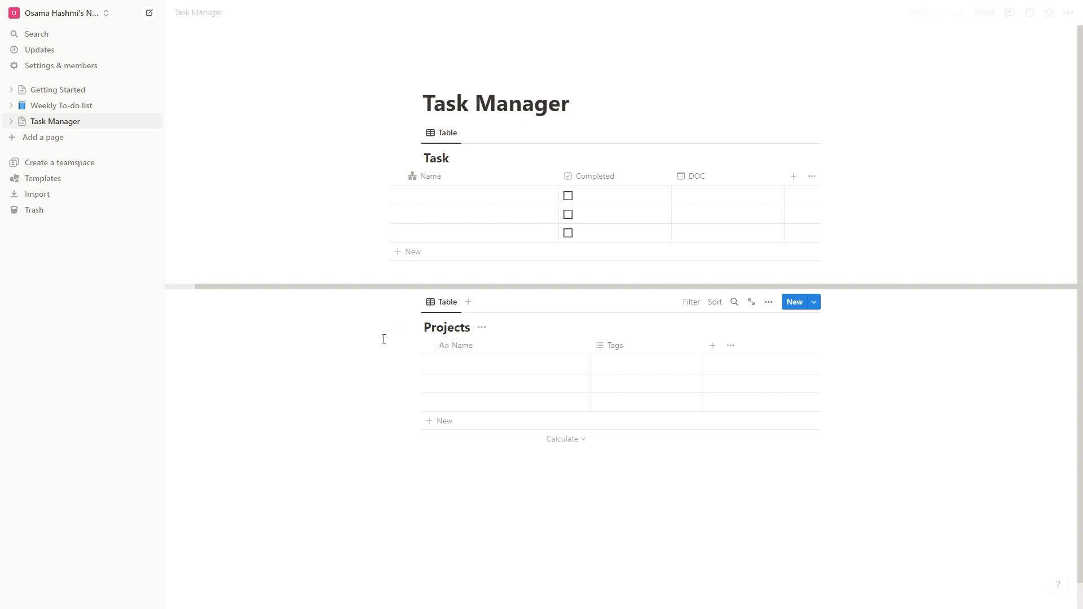
# Add a relation property to the Task table that links it to the Projects database
pyautogui.click(792, 180)
pyautogui.scroll(-2, 719, 332)
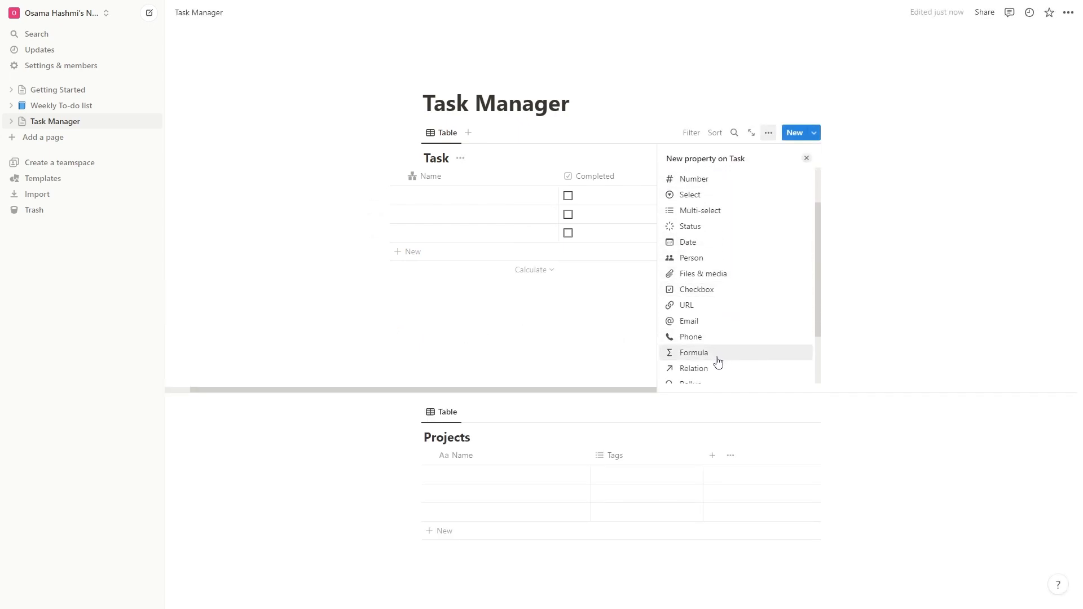
pyautogui.click(717, 368)
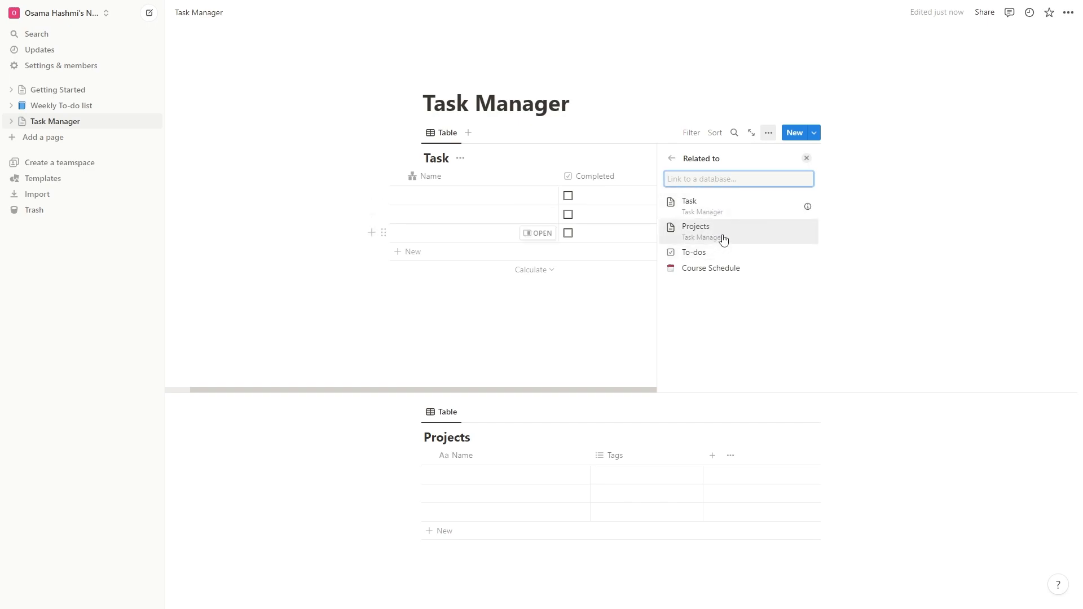
pyautogui.click(724, 240)
pyautogui.click(728, 252)
# Delete the Tags property from the Projects table and add a Status property in its place
pyautogui.click(464, 319)
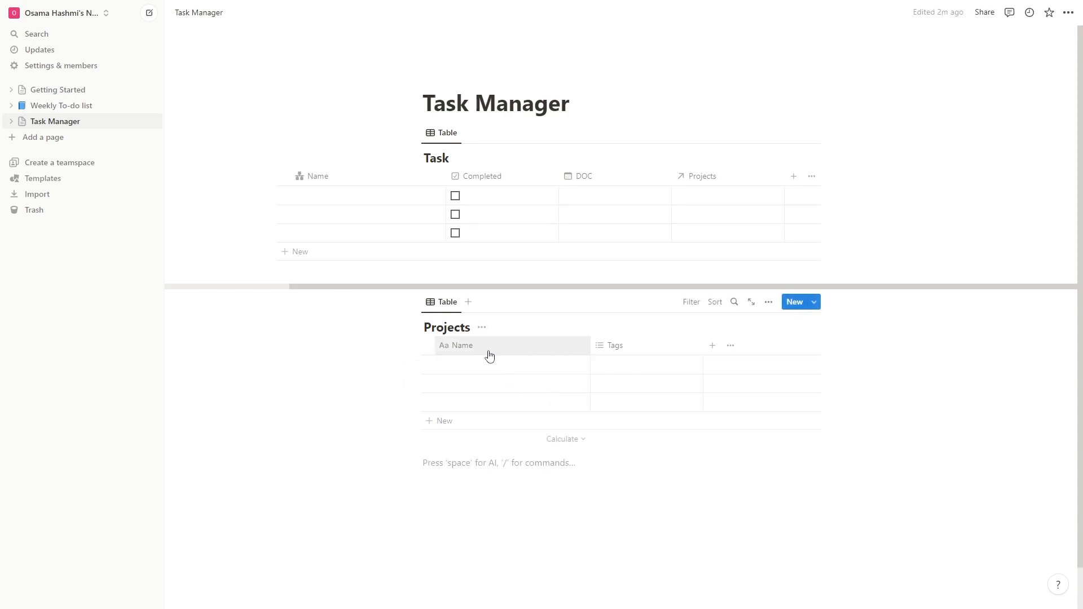
pyautogui.click(486, 351)
pyautogui.click(510, 336)
pyautogui.click(628, 352)
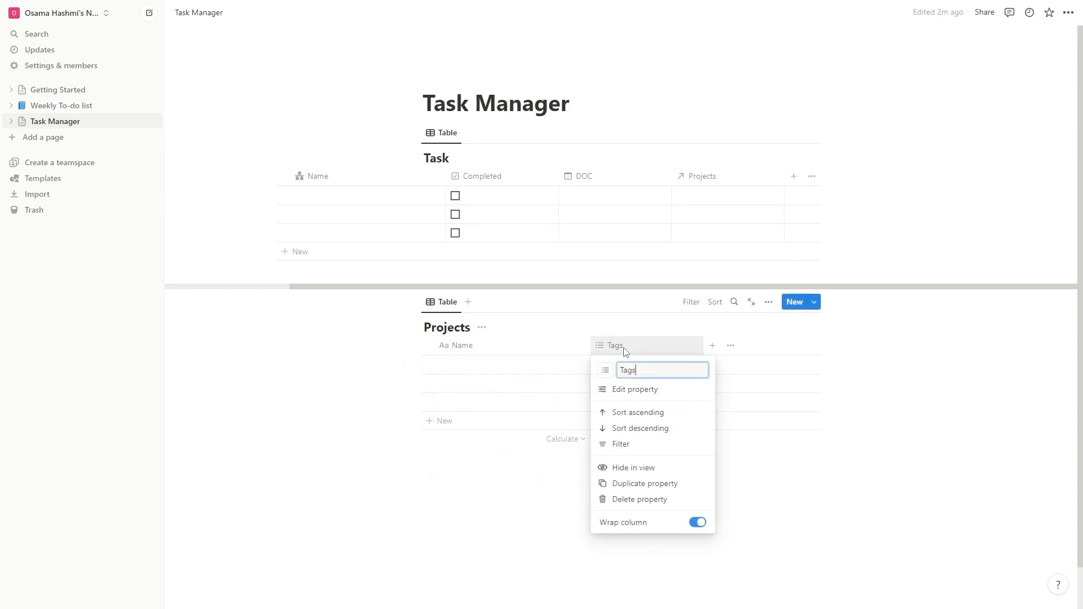
pyautogui.click(638, 498)
pyautogui.press('Return')
pyautogui.click(600, 345)
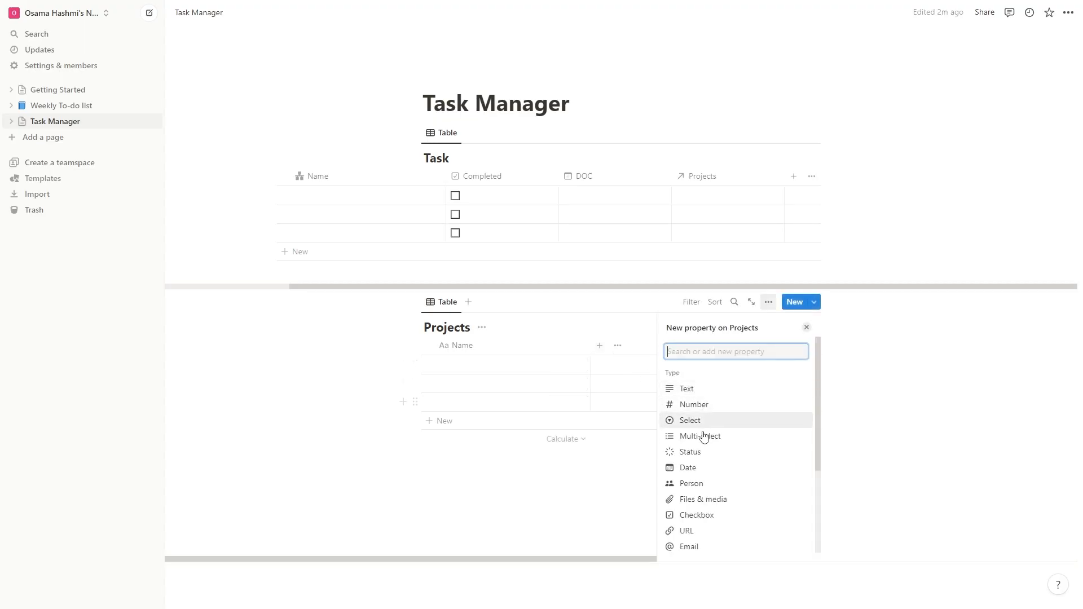
pyautogui.click(705, 452)
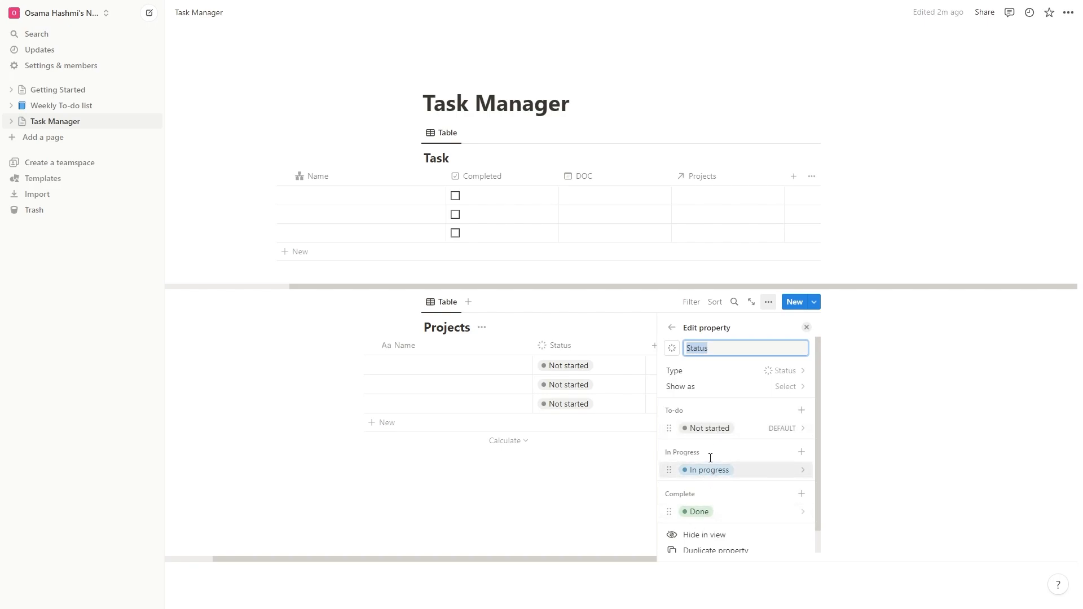
# Examine the options in the Status property's To-do, In Progress and Complete groups
pyautogui.click(726, 428)
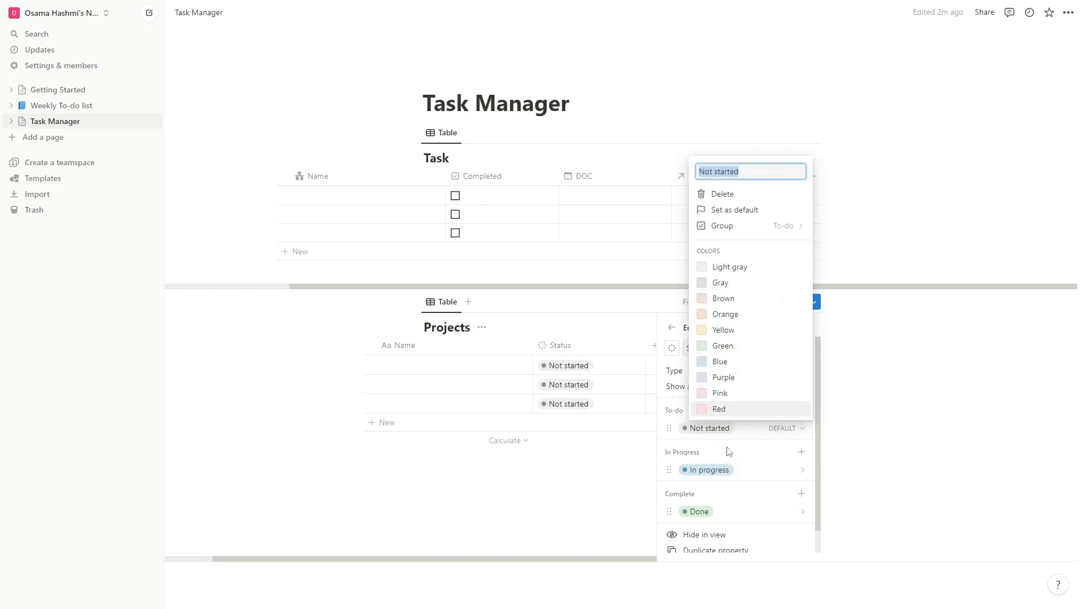
pyautogui.click(751, 511)
pyautogui.scroll(-1, 759, 479)
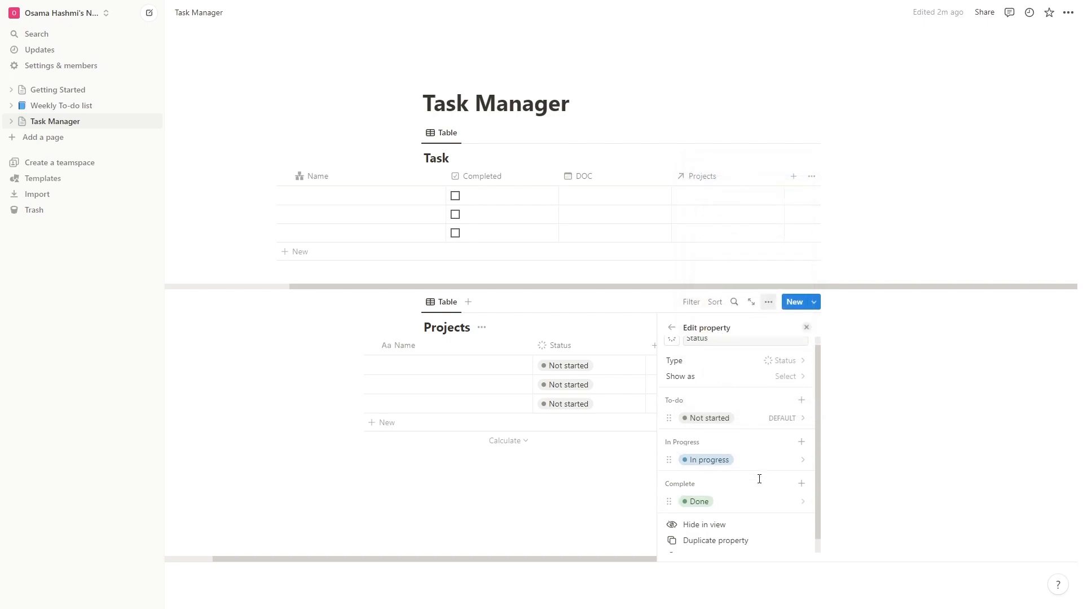
pyautogui.click(801, 469)
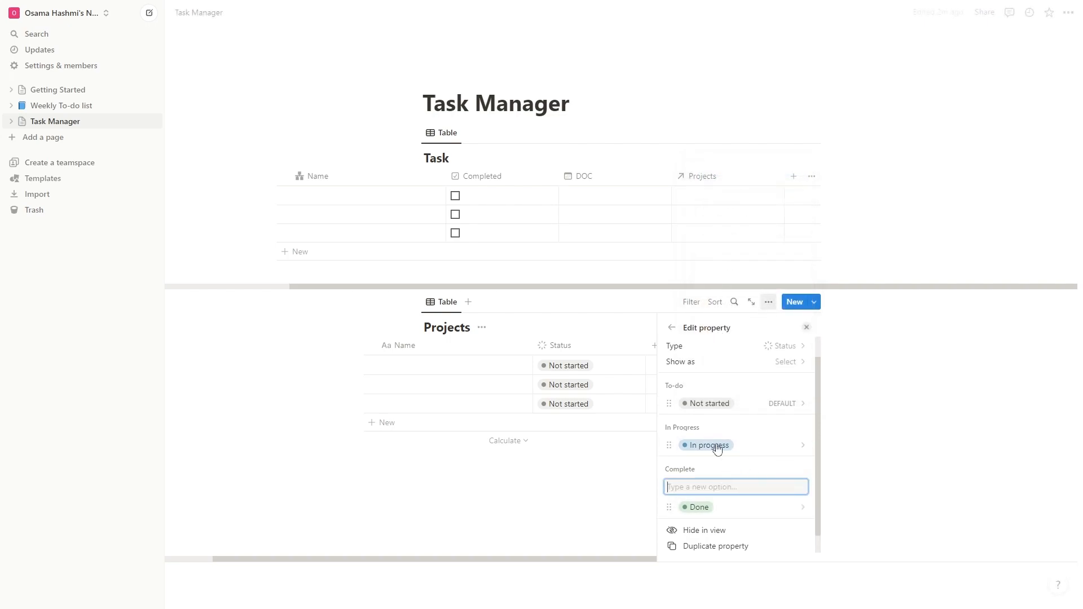
pyautogui.click(726, 404)
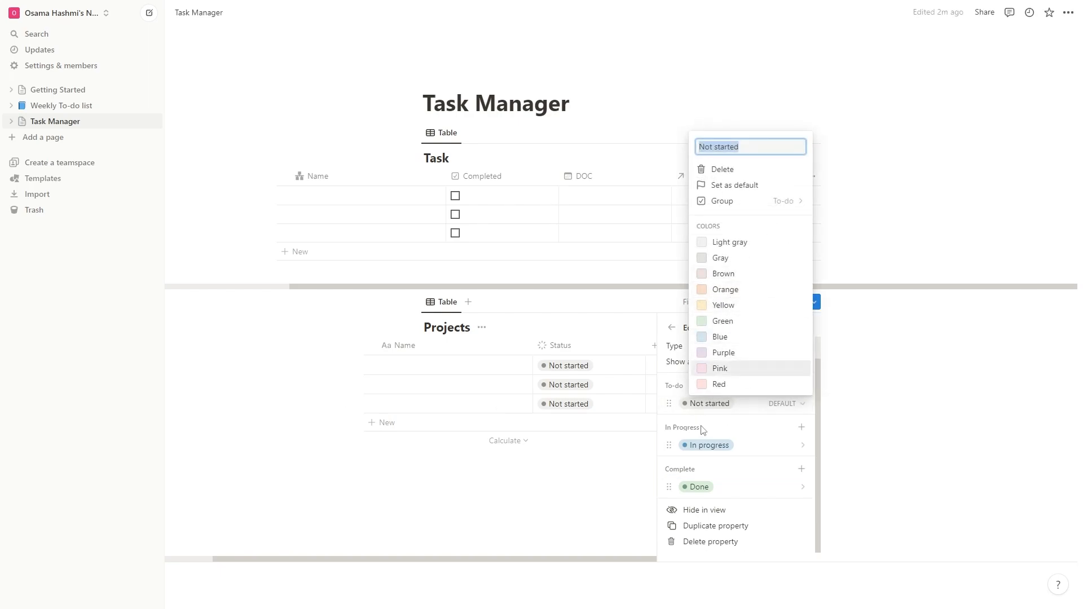
pyautogui.click(730, 415)
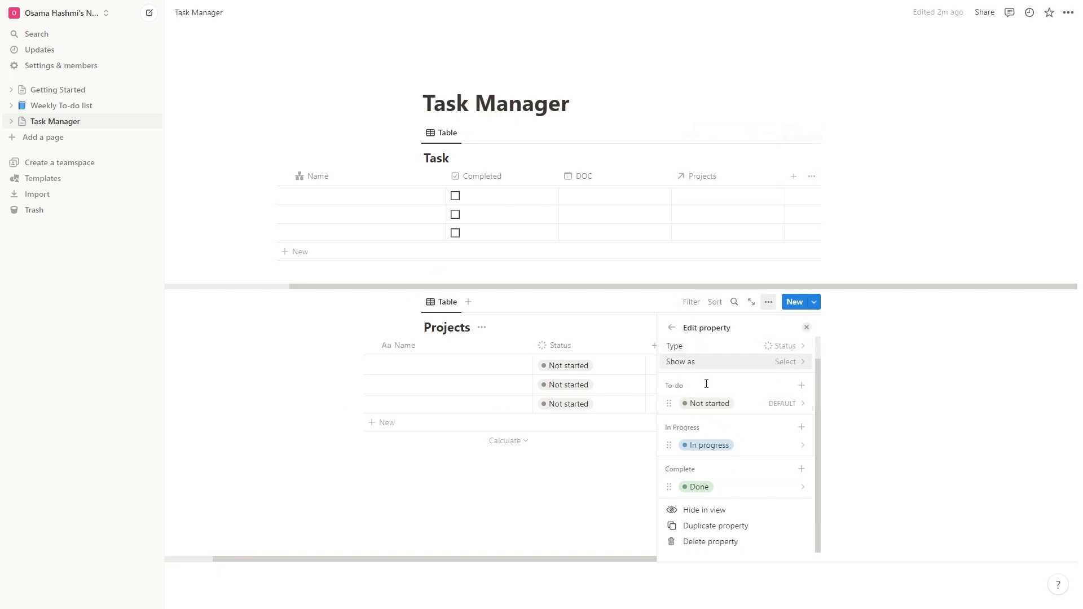
pyautogui.click(765, 404)
pyautogui.click(519, 427)
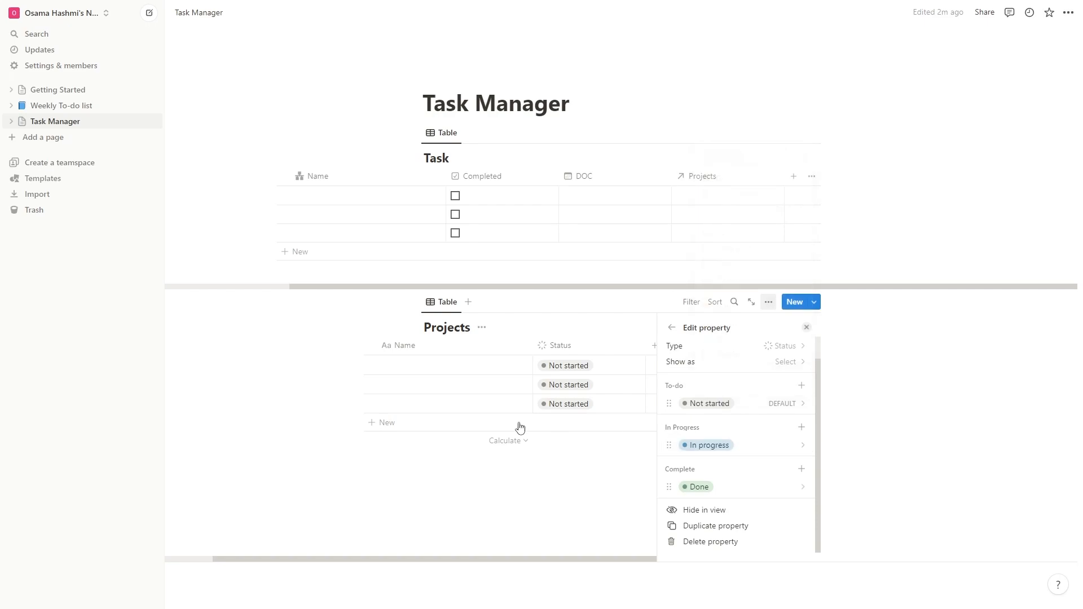
pyautogui.click(589, 461)
# Add a Date property named "Timeline" to the Projects table
pyautogui.click(711, 345)
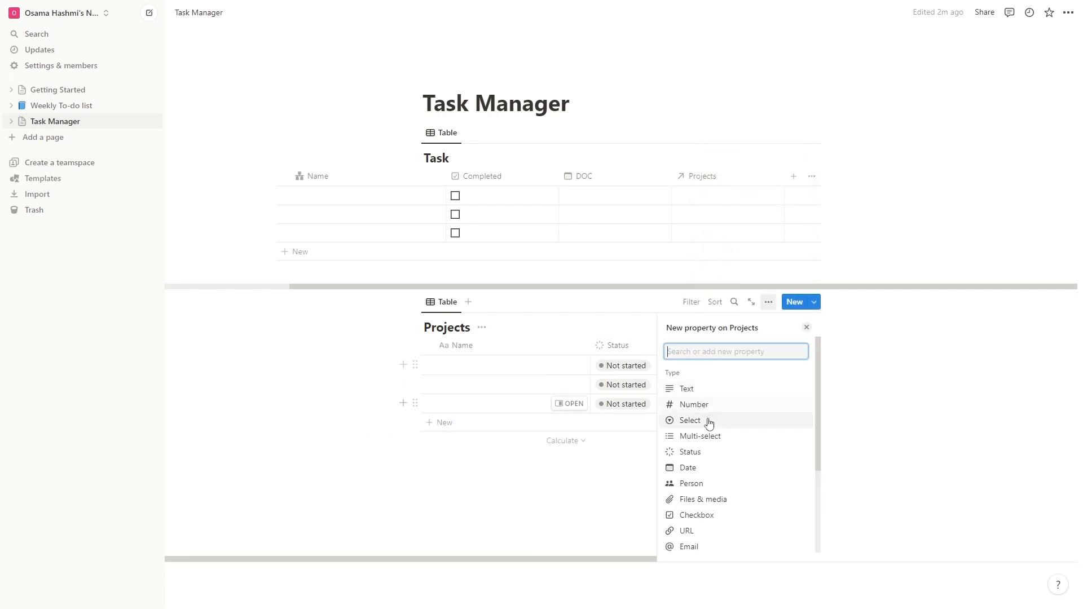
pyautogui.click(708, 470)
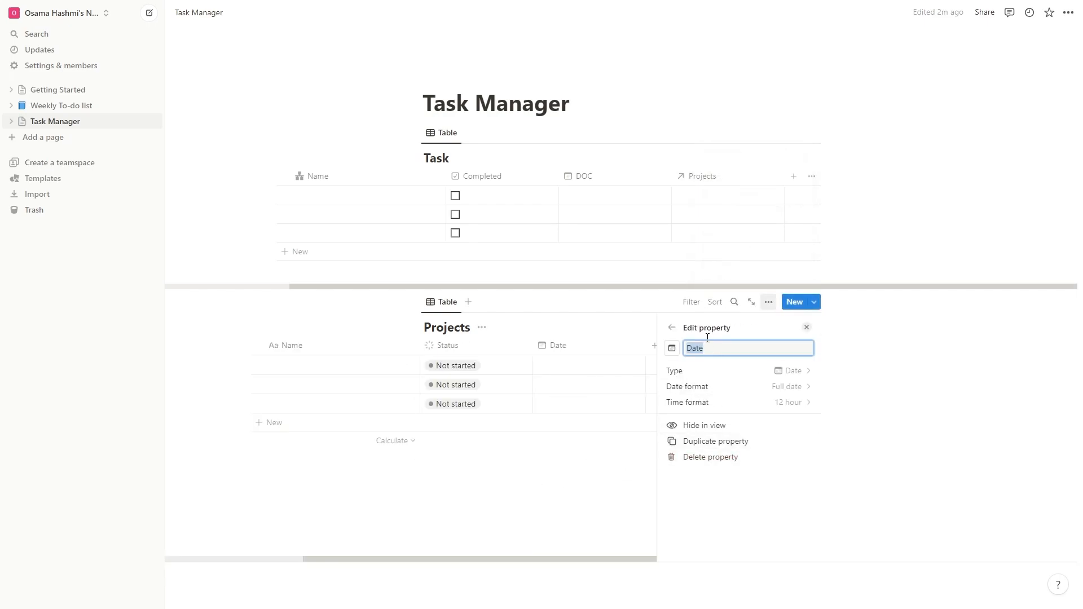
pyautogui.write('Timeline')
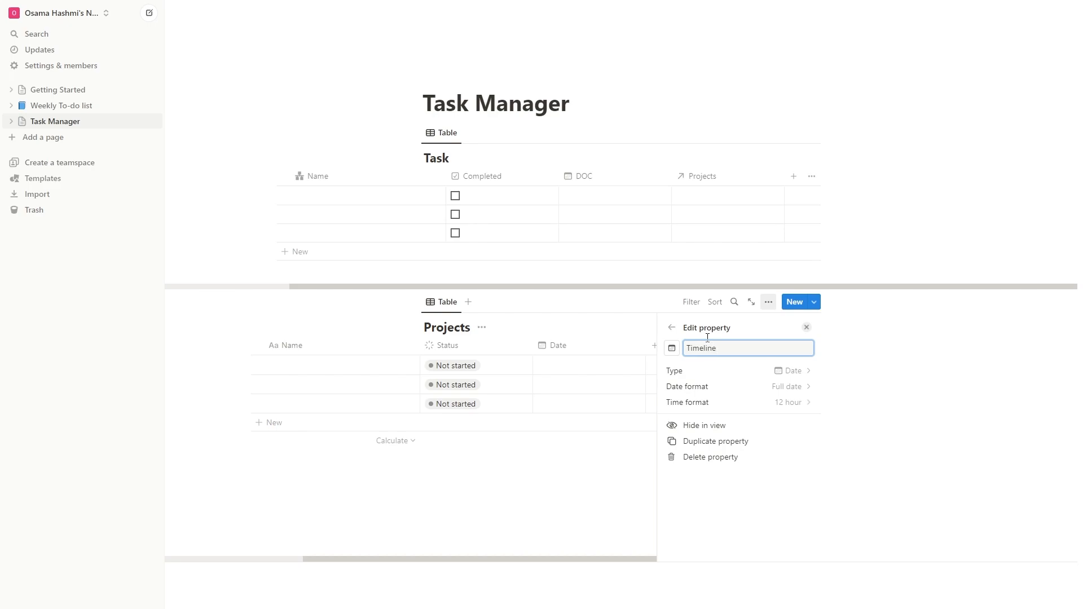
pyautogui.click(612, 491)
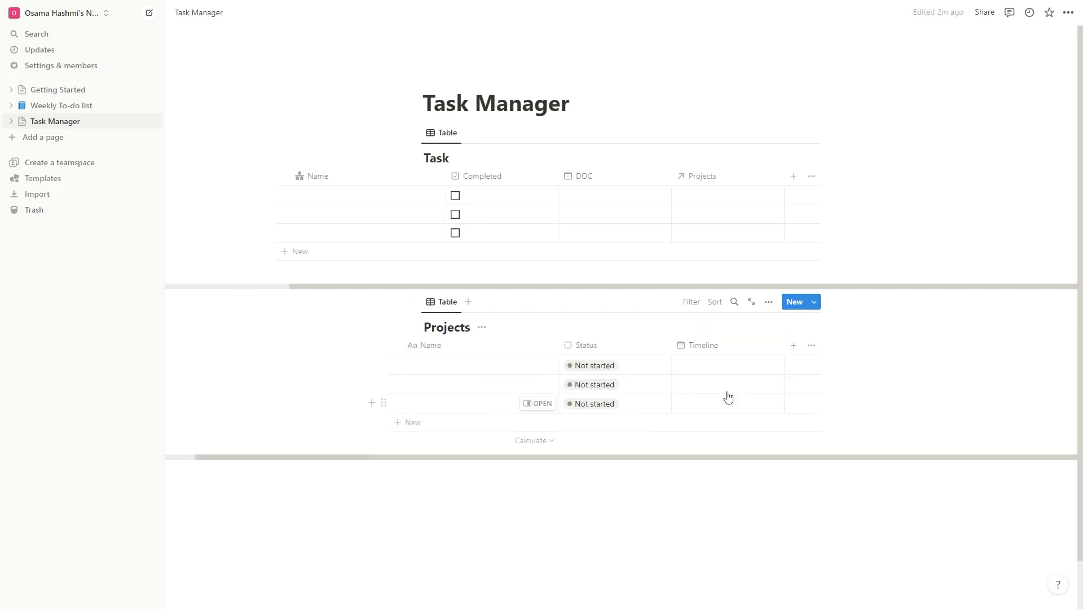
# Add a Checkbox property named "Archive" to the Projects table
pyautogui.click(798, 348)
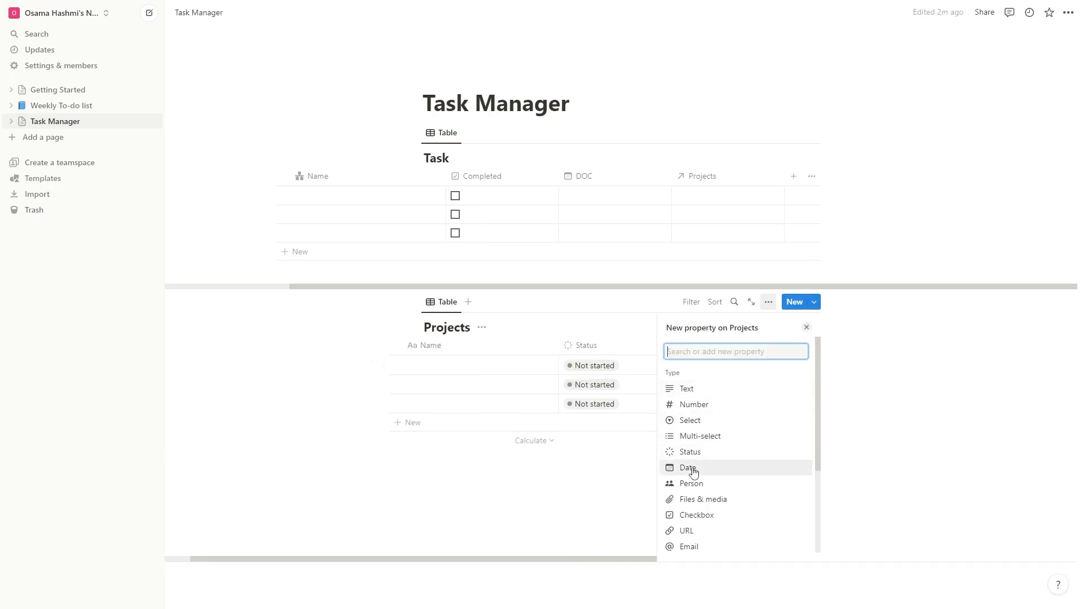
pyautogui.click(733, 516)
pyautogui.write('Archive')
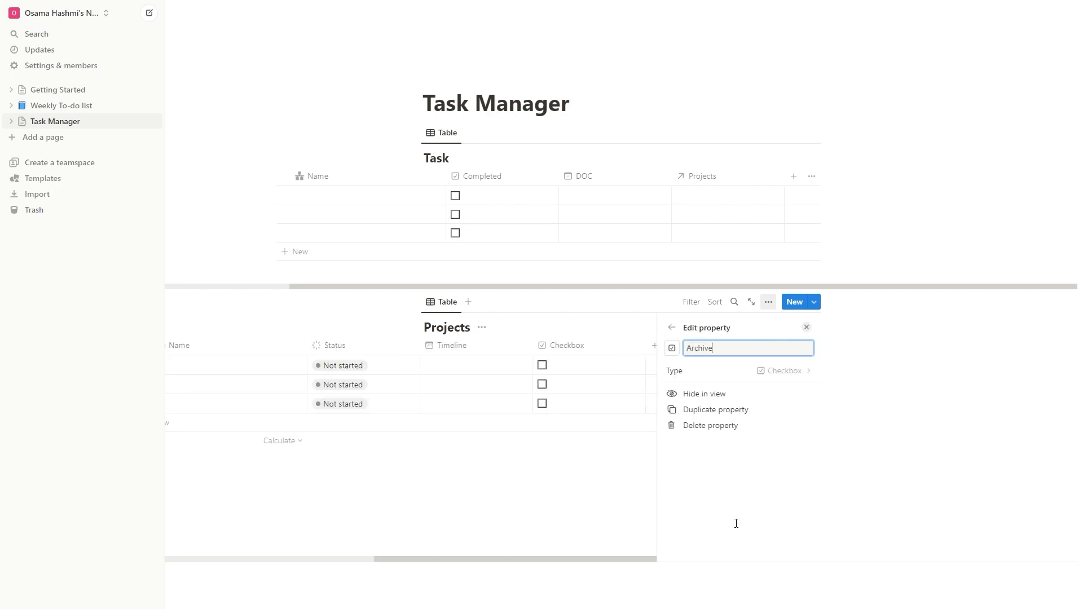
pyautogui.click(602, 491)
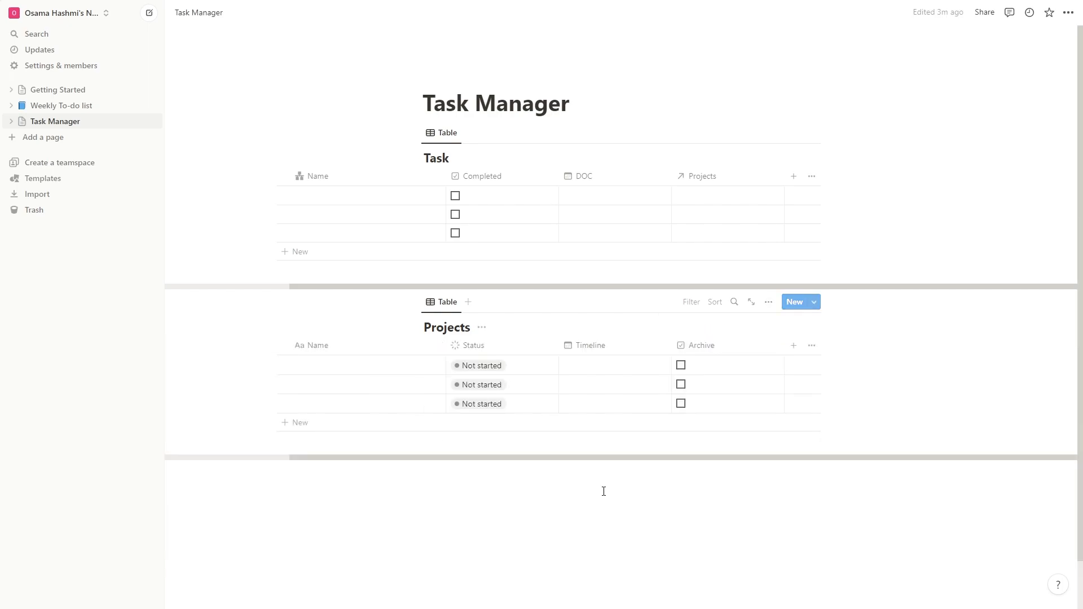
# Start a new Relation property on the Task table linked to the second listed Projects database and name it "Tasks"
pyautogui.moveTo(560, 458)
pyautogui.mouseDown()
pyautogui.moveTo(435, 450)
pyautogui.moveTo(566, 448)
pyautogui.mouseUp()
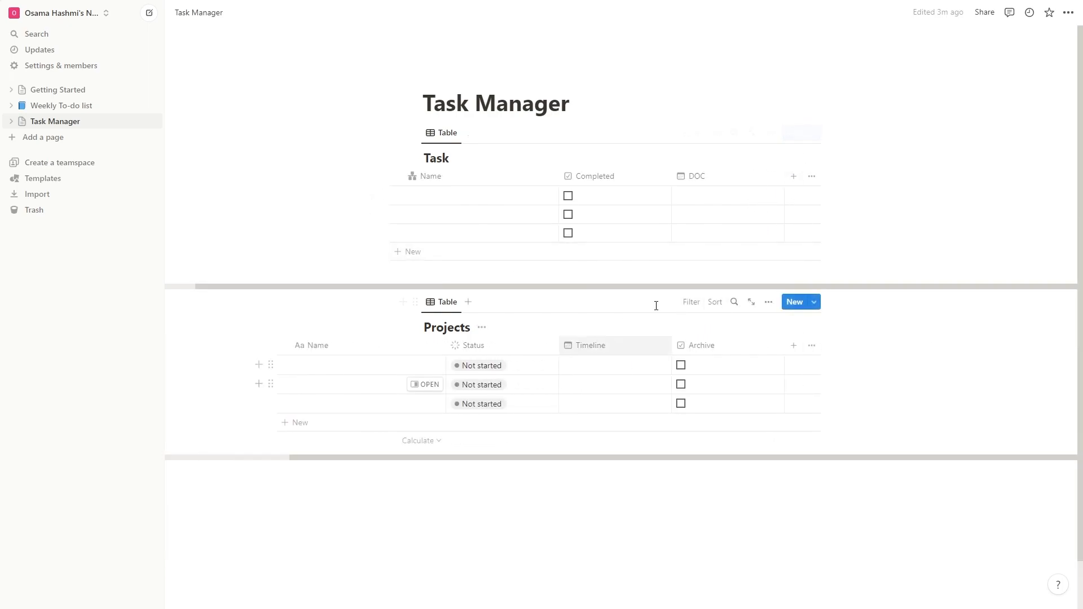
pyautogui.click(793, 176)
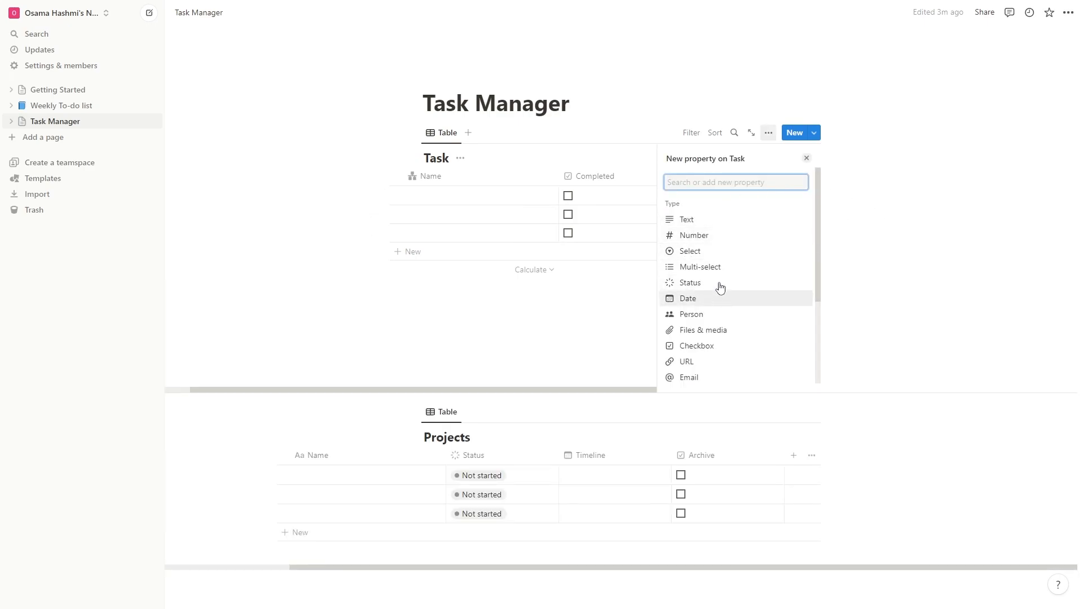
pyautogui.scroll(-3, 703, 367)
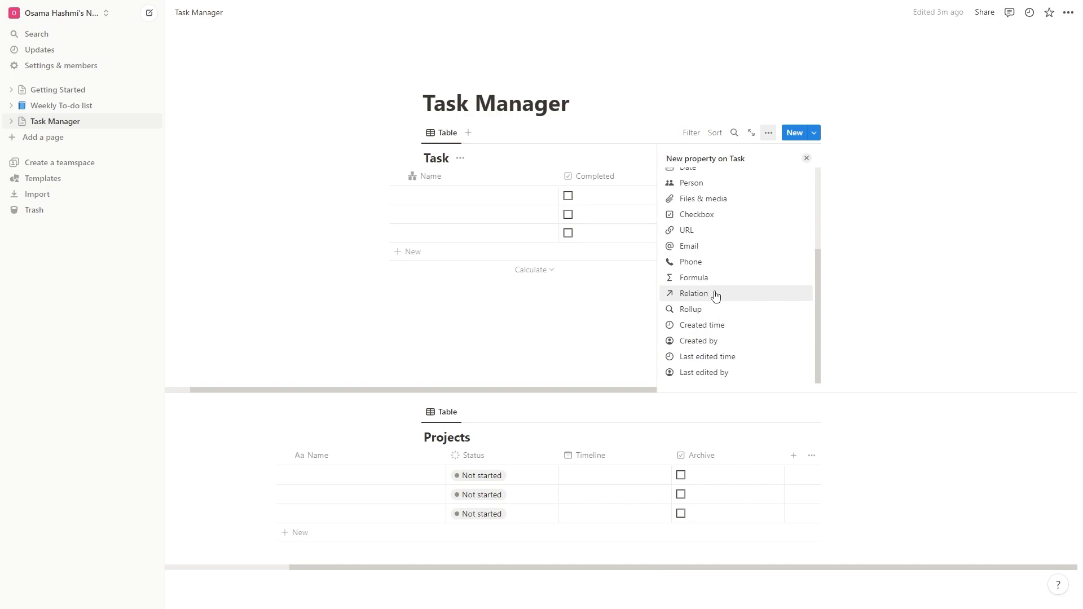
pyautogui.click(716, 293)
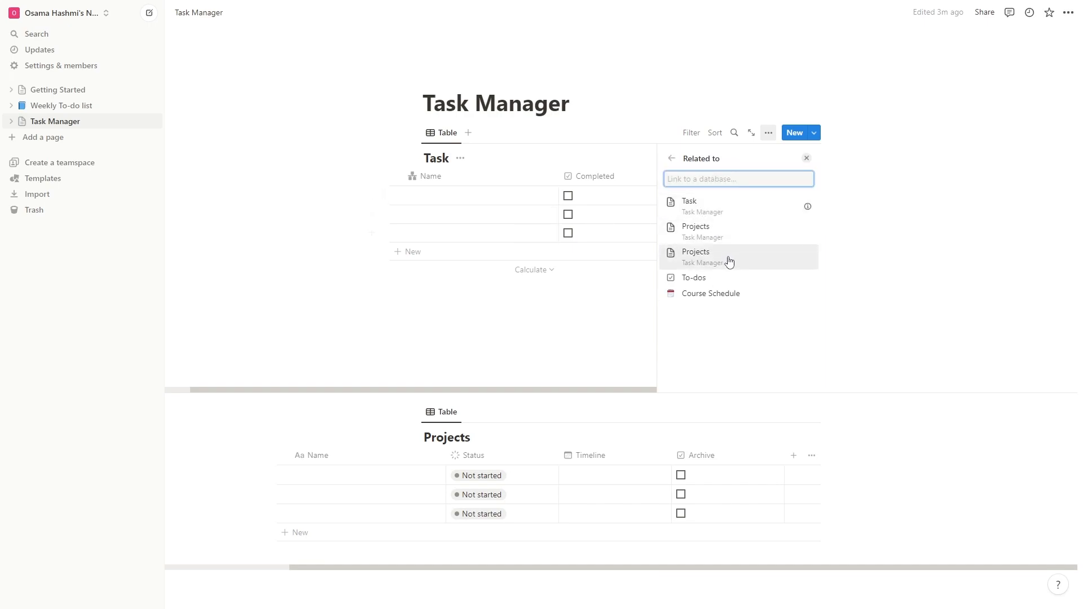
pyautogui.click(731, 265)
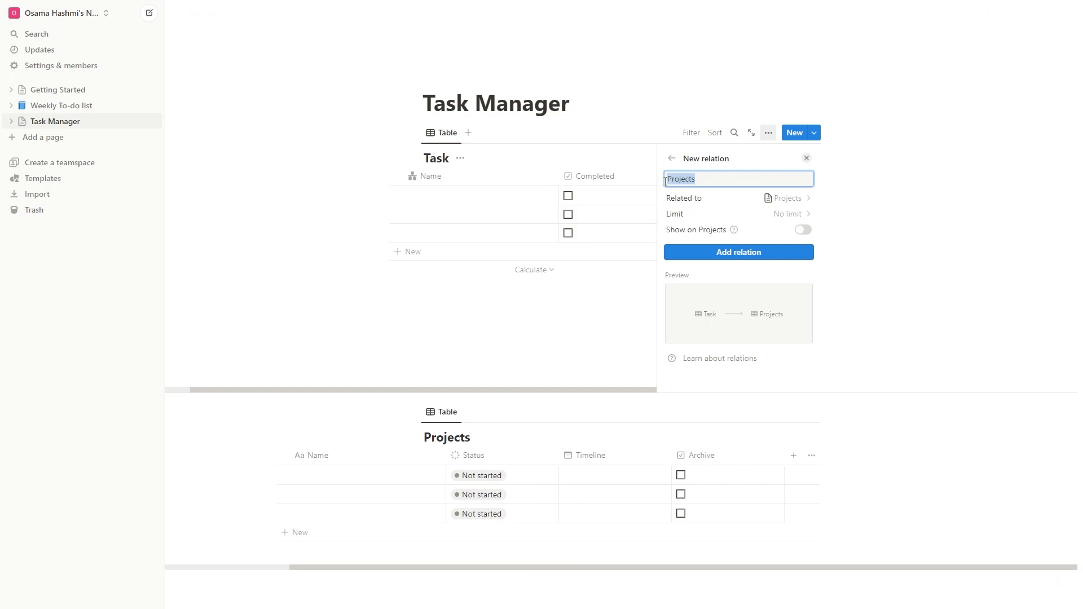
pyautogui.write('Tasks')
# Turn on Show on Projects for the Tasks relation and add the relation to the Task table
pyautogui.click(803, 230)
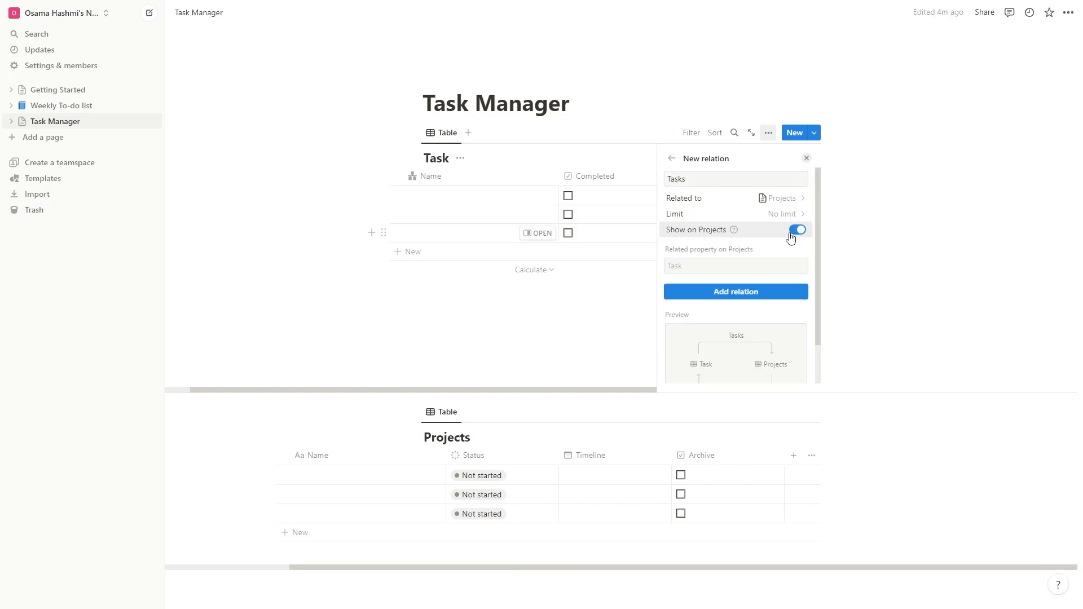
pyautogui.click(794, 234)
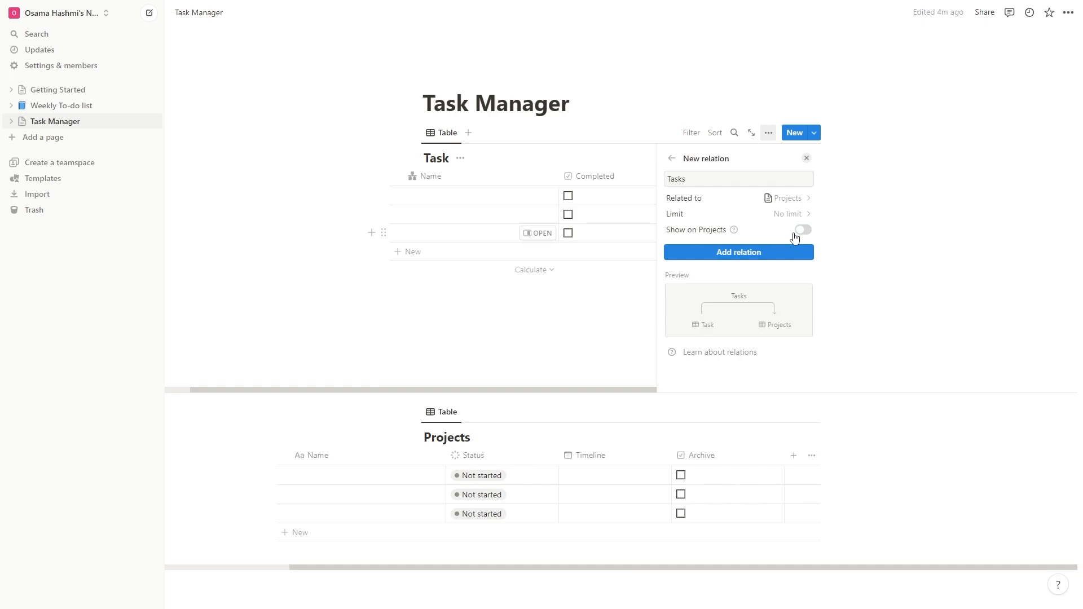
pyautogui.click(796, 231)
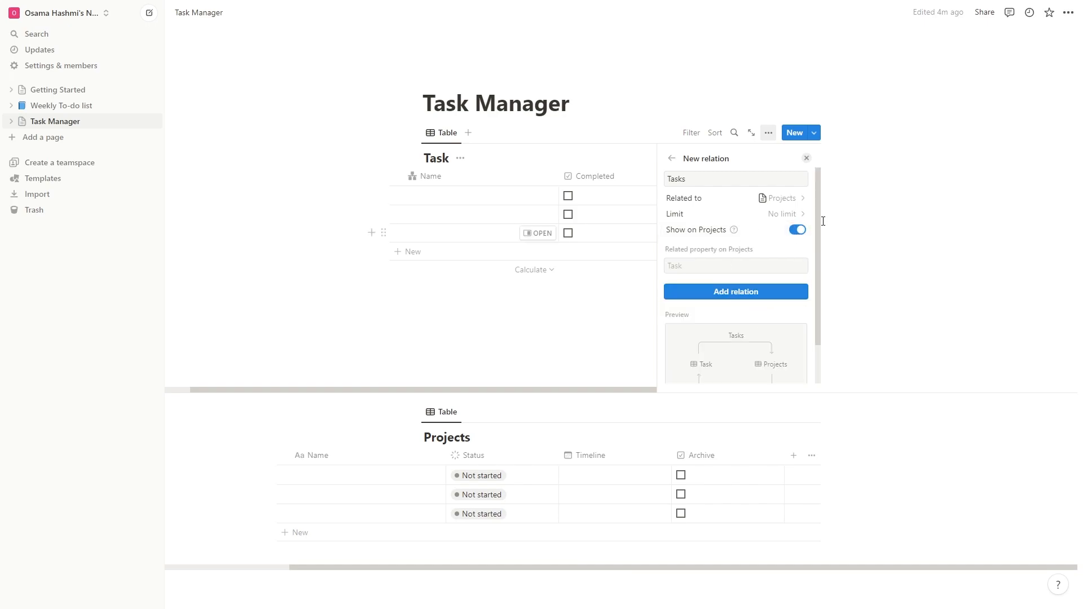
pyautogui.click(725, 293)
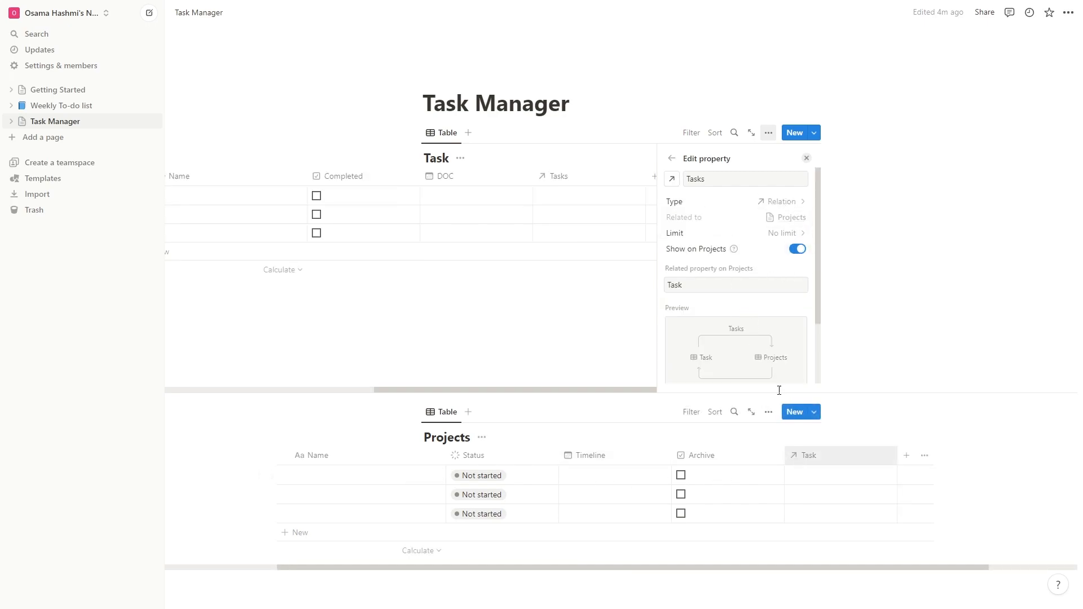
pyautogui.click(807, 160)
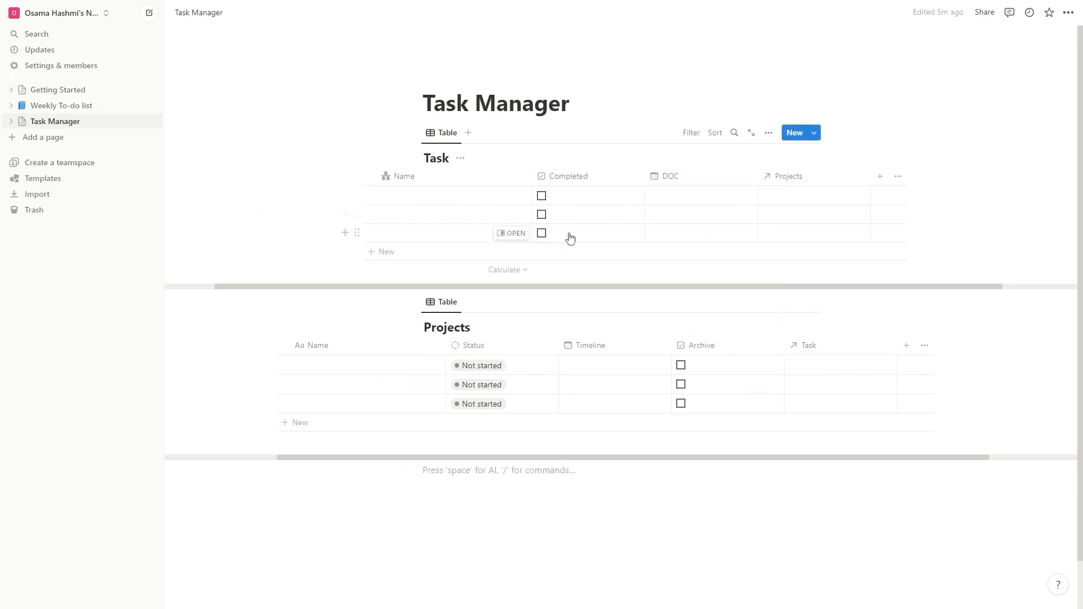
# Name the three rows of the Task table "Task 1", "Task 2" and "Task 3"
pyautogui.click(453, 203)
pyautogui.write('T')
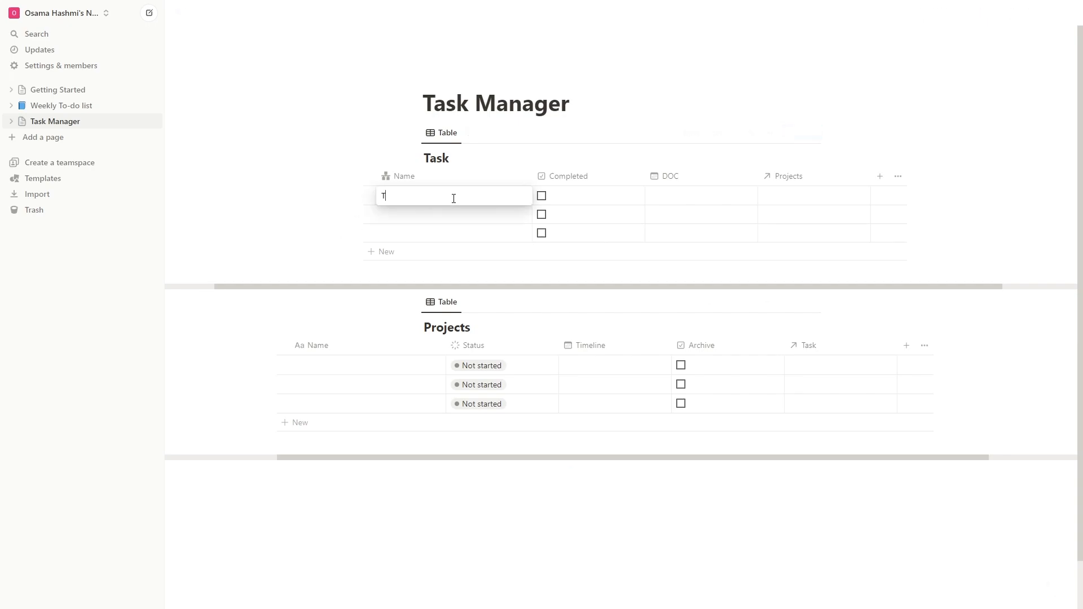
pyautogui.write('ask 1')
pyautogui.press('Return')
pyautogui.write('Tas')
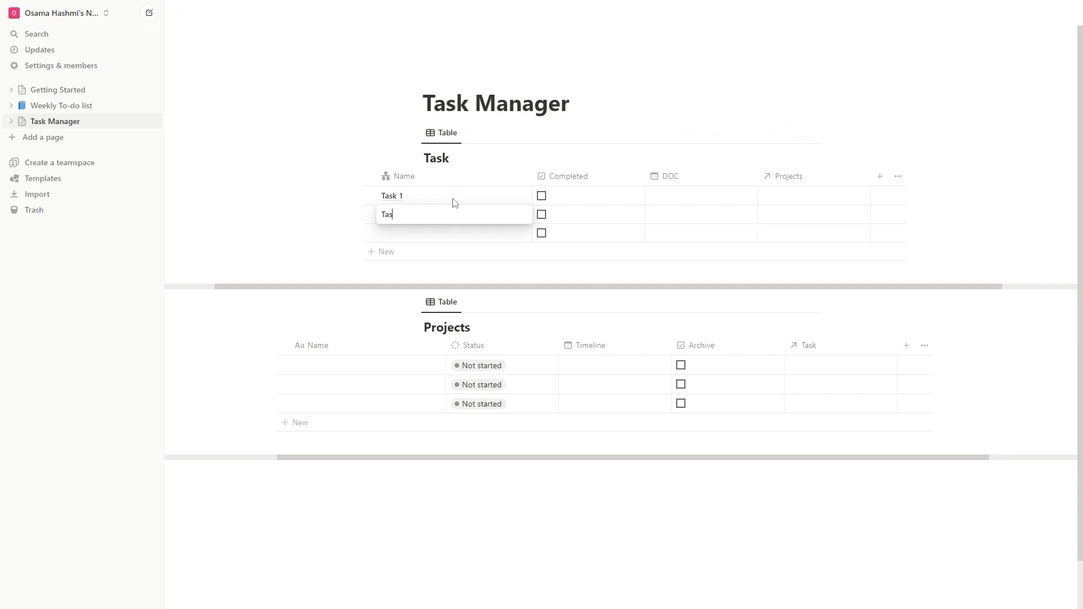
pyautogui.write('k 2')
pyautogui.press('Return')
pyautogui.write('Task 3')
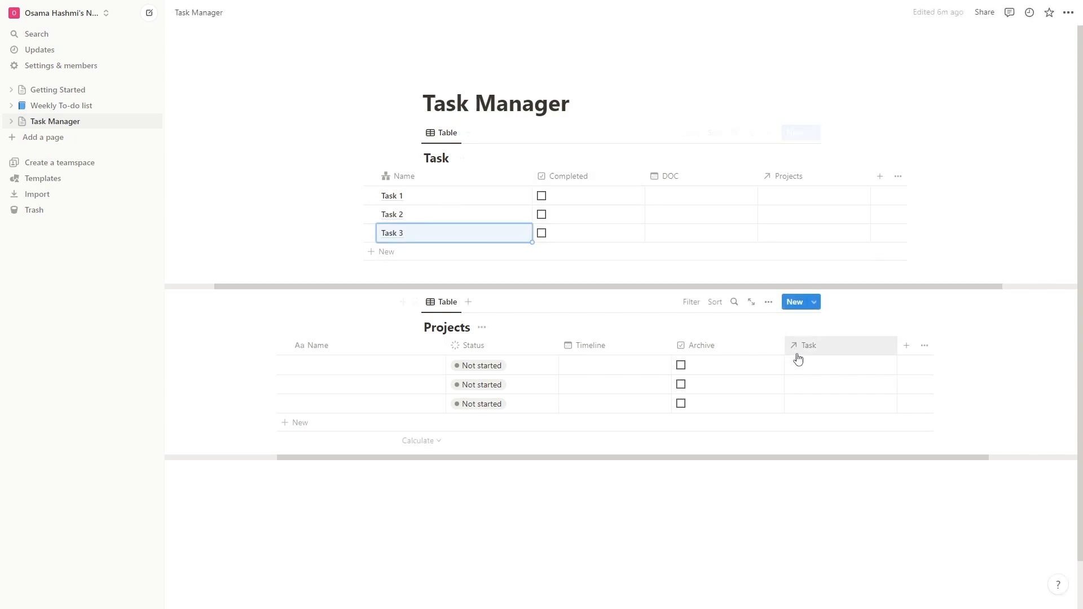
# Link Task 1, Task 2 and Task 3 to the first Projects row and Task 1 to the second row
pyautogui.click(824, 365)
pyautogui.click(832, 352)
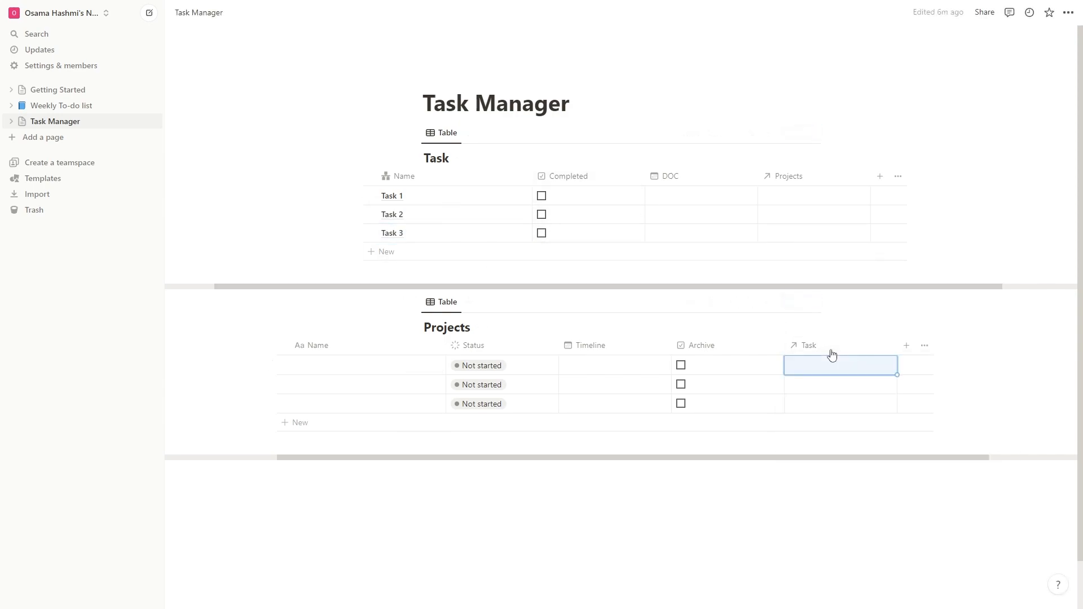
pyautogui.click(818, 369)
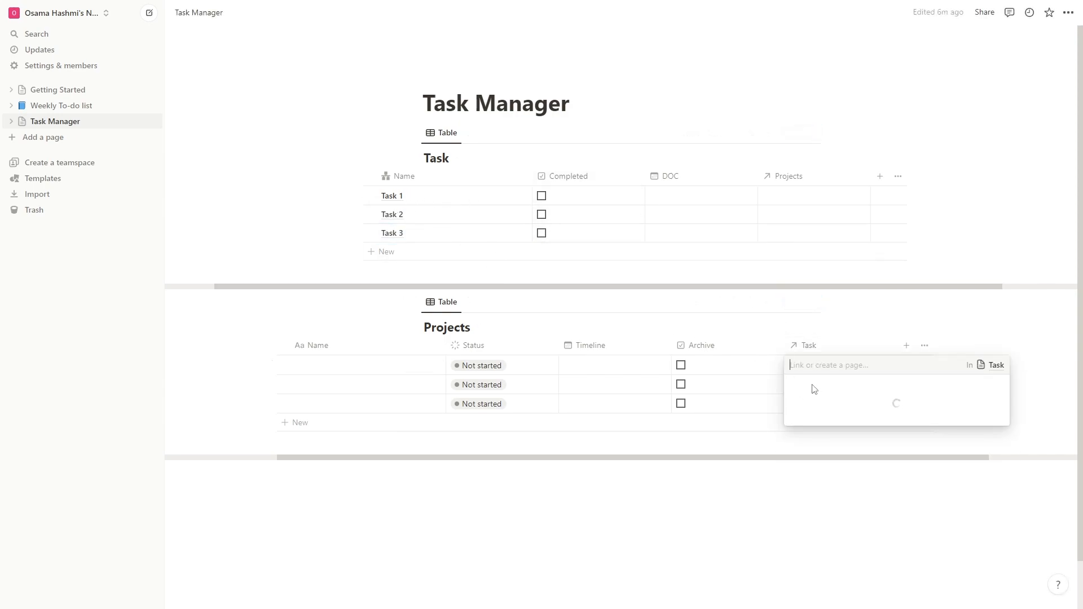
pyautogui.click(817, 404)
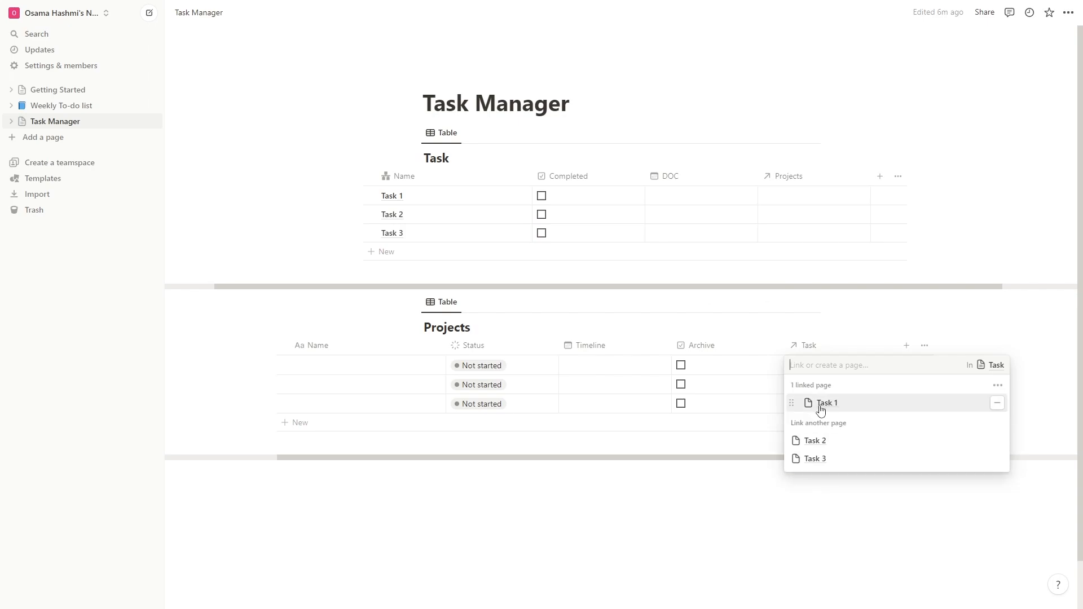
pyautogui.click(820, 440)
pyautogui.click(825, 459)
pyautogui.click(845, 483)
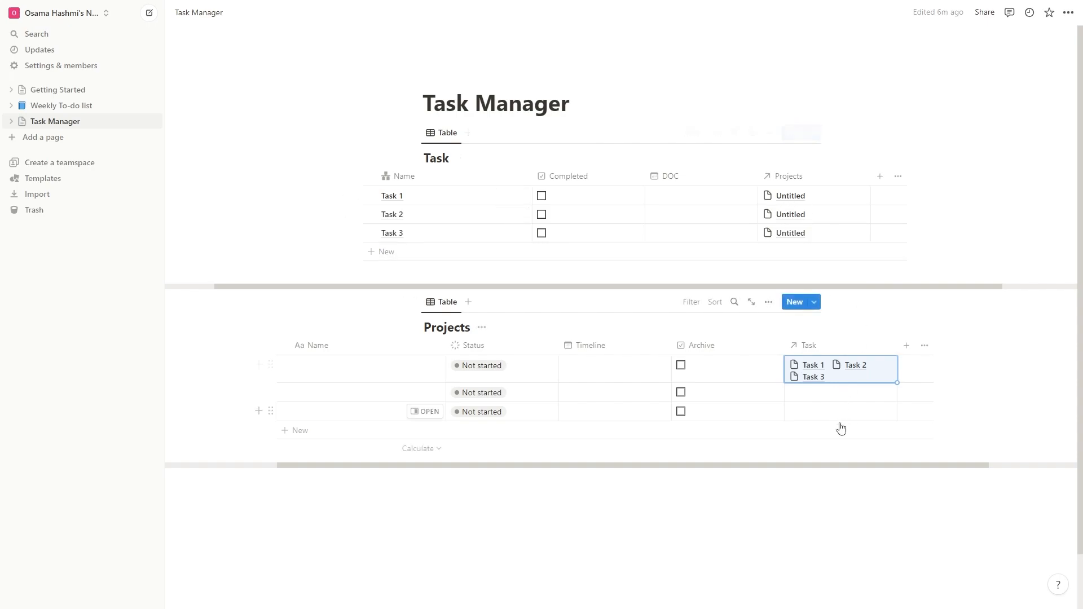
pyautogui.click(839, 386)
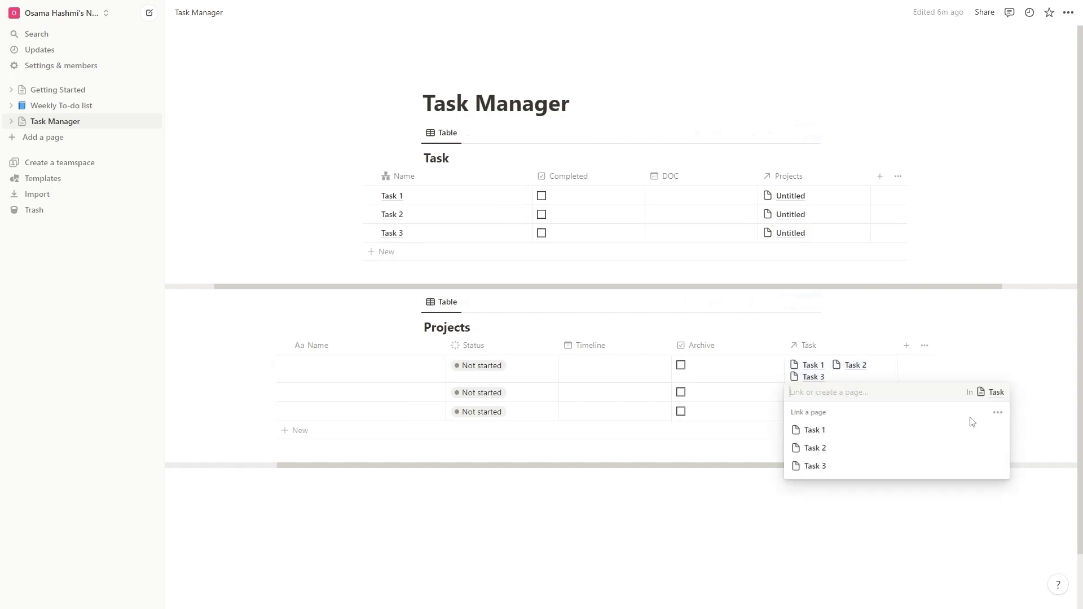
pyautogui.click(841, 431)
pyautogui.click(918, 516)
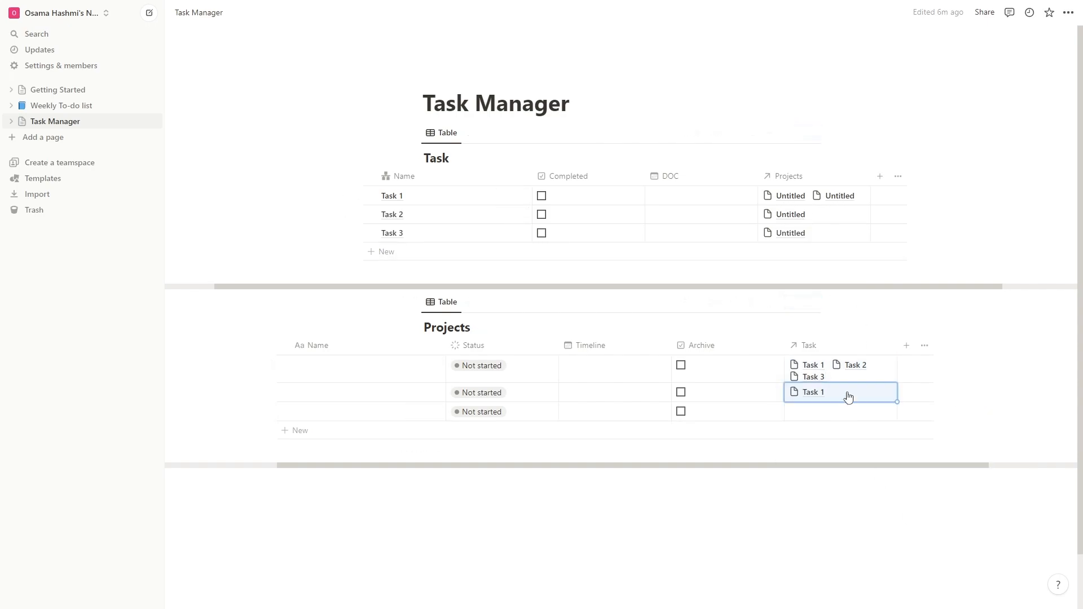
# Clear the linked tasks from the first and second rows of the Projects table
pyautogui.click(838, 378)
pyautogui.click(863, 487)
pyautogui.press('Delete')
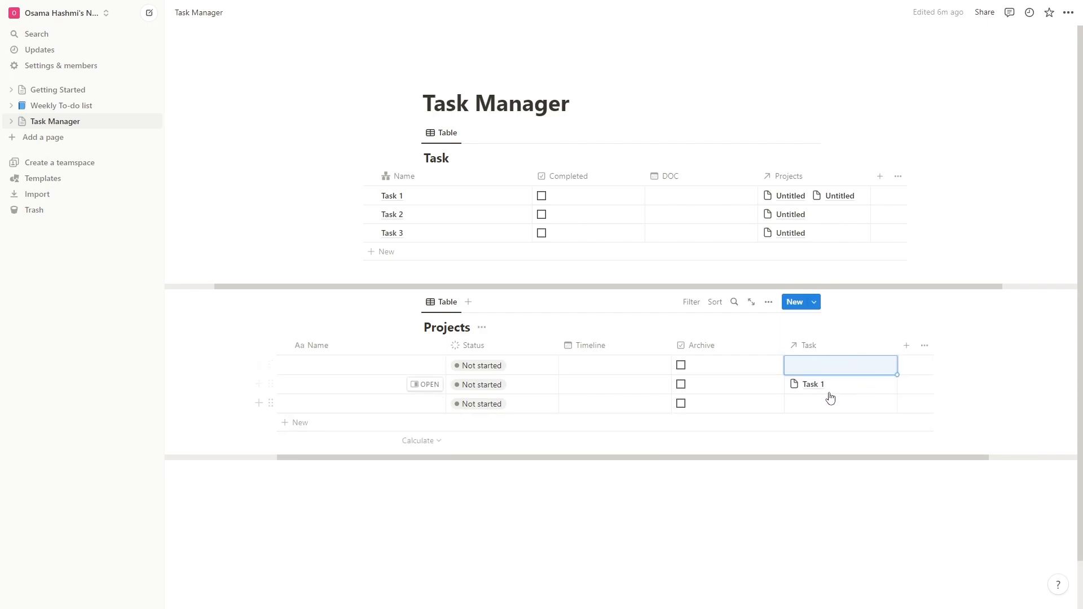
pyautogui.click(821, 384)
pyautogui.click(848, 481)
pyautogui.press('Delete')
# Link Task 1 to the first Projects row, Task 2 to the second and Task 3 to the third
pyautogui.click(824, 410)
pyautogui.click(818, 407)
pyautogui.click(834, 510)
pyautogui.click(823, 384)
pyautogui.click(819, 445)
pyautogui.click(841, 502)
pyautogui.click(824, 403)
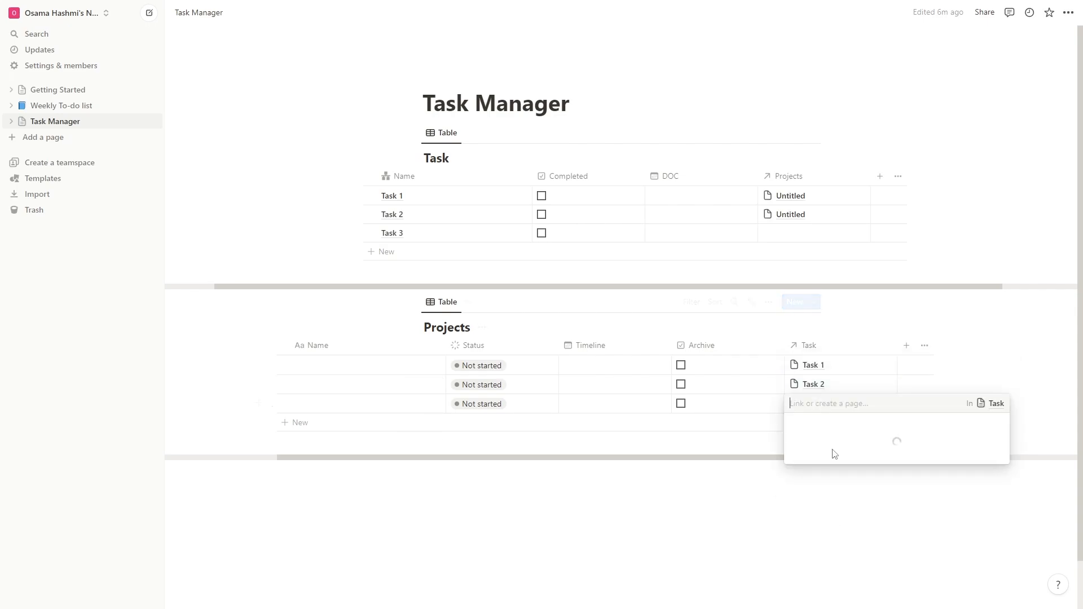
pyautogui.click(818, 475)
pyautogui.press('Escape')
# Name the first row of the Projects table "Project 1"
pyautogui.click(312, 364)
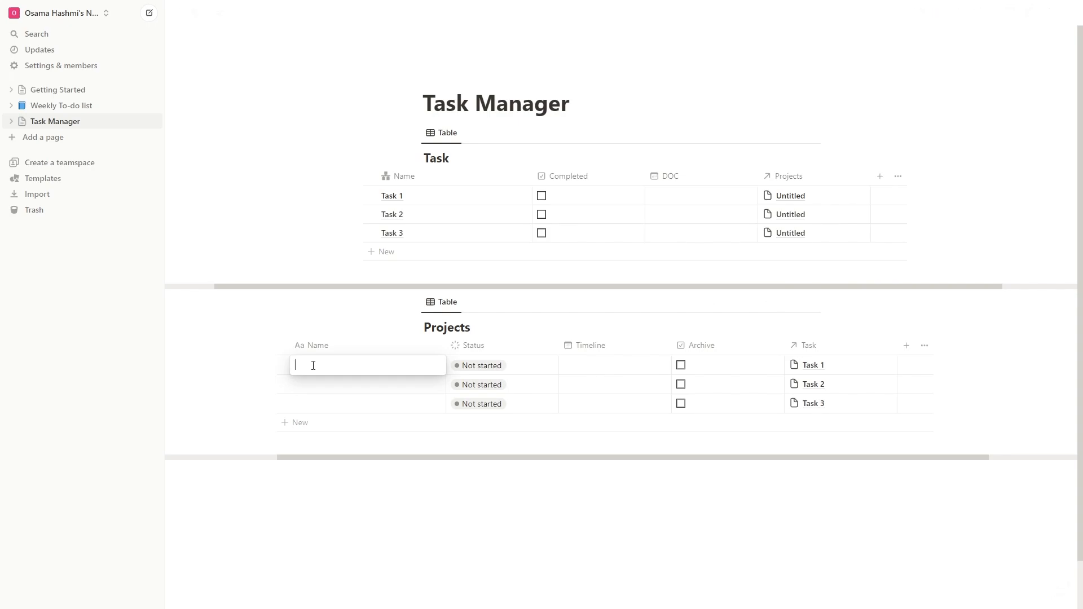
pyautogui.write('Project 2')
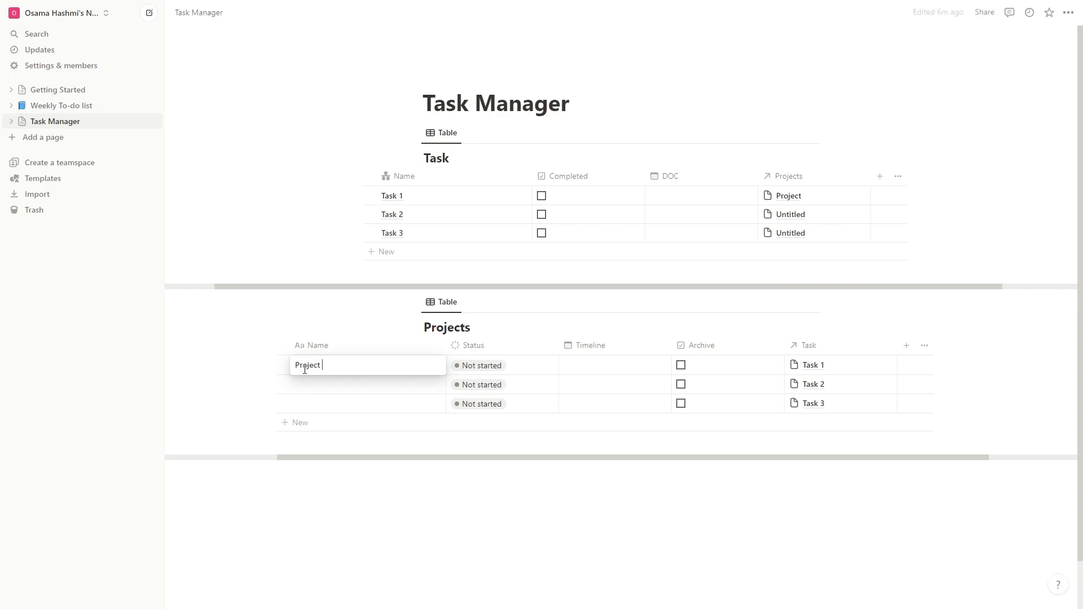
pyautogui.press('Escape')
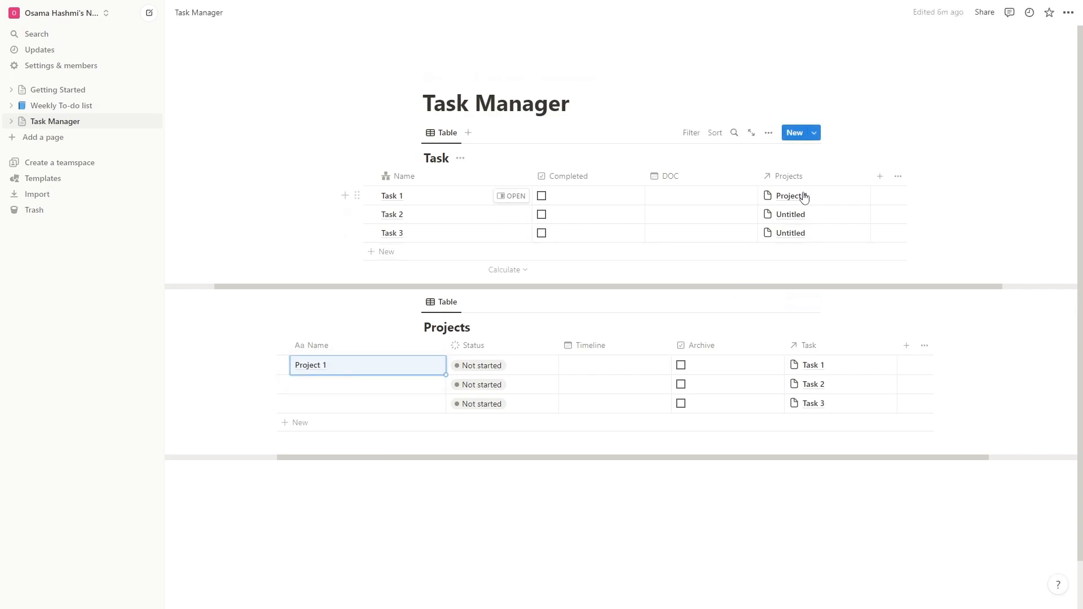
pyautogui.click(776, 509)
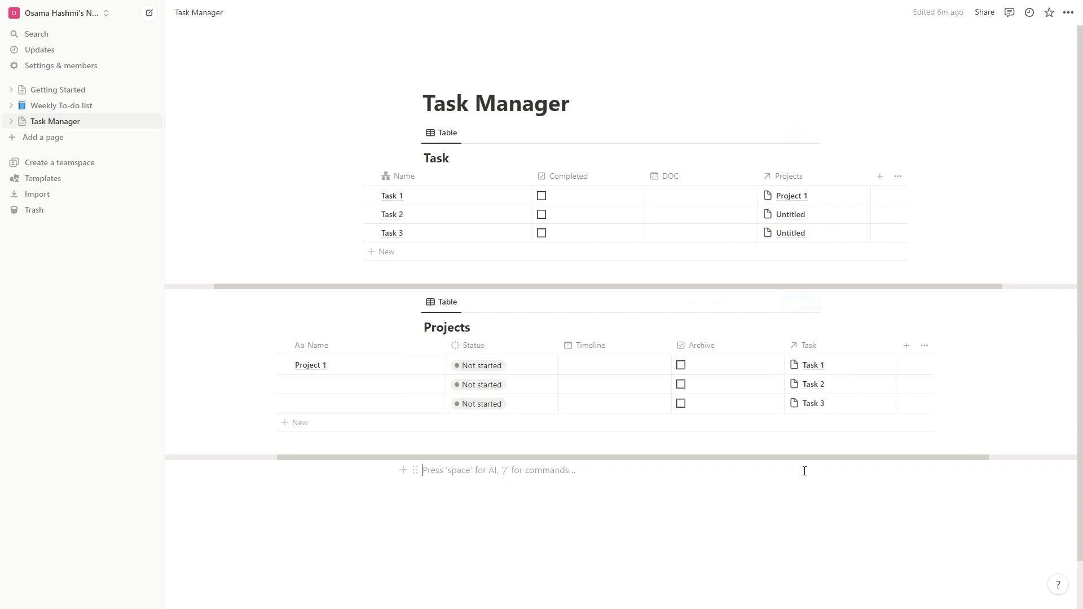
# Start a new Relation property on the Task table related to the Task database itself and name it "Sub tasks"
pyautogui.scroll(-1, 568, 235)
pyautogui.moveTo(646, 404); pyautogui.dragTo(677, 401)
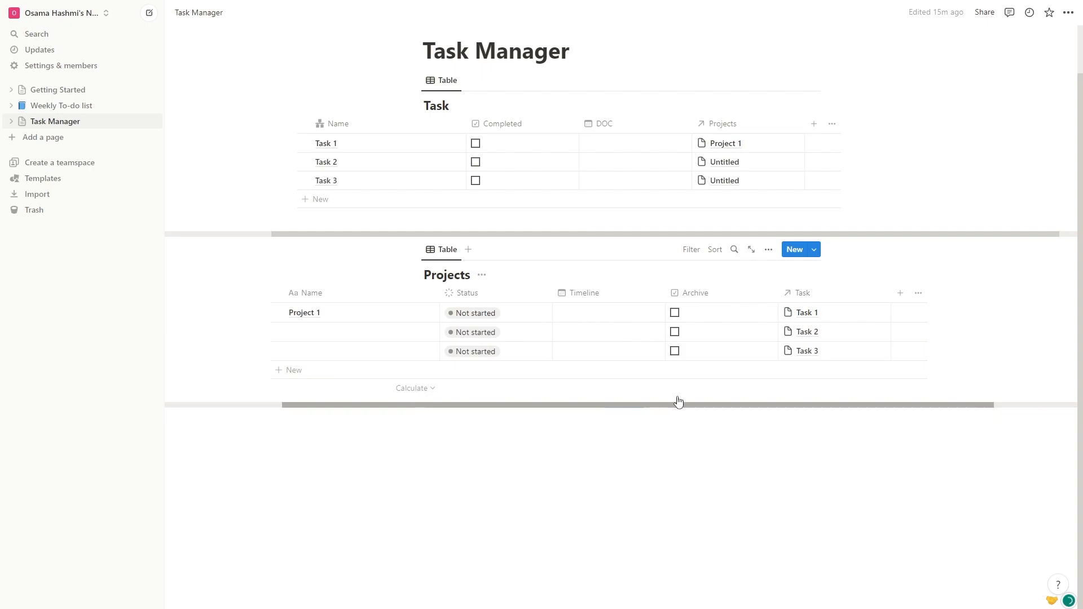
pyautogui.click(814, 124)
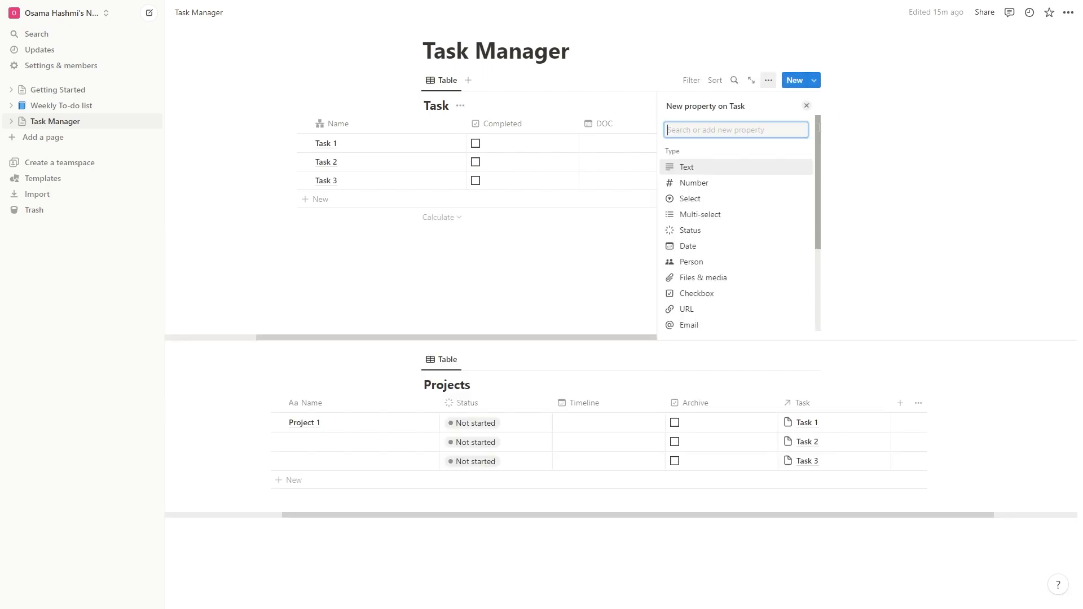
pyautogui.write('Sun')
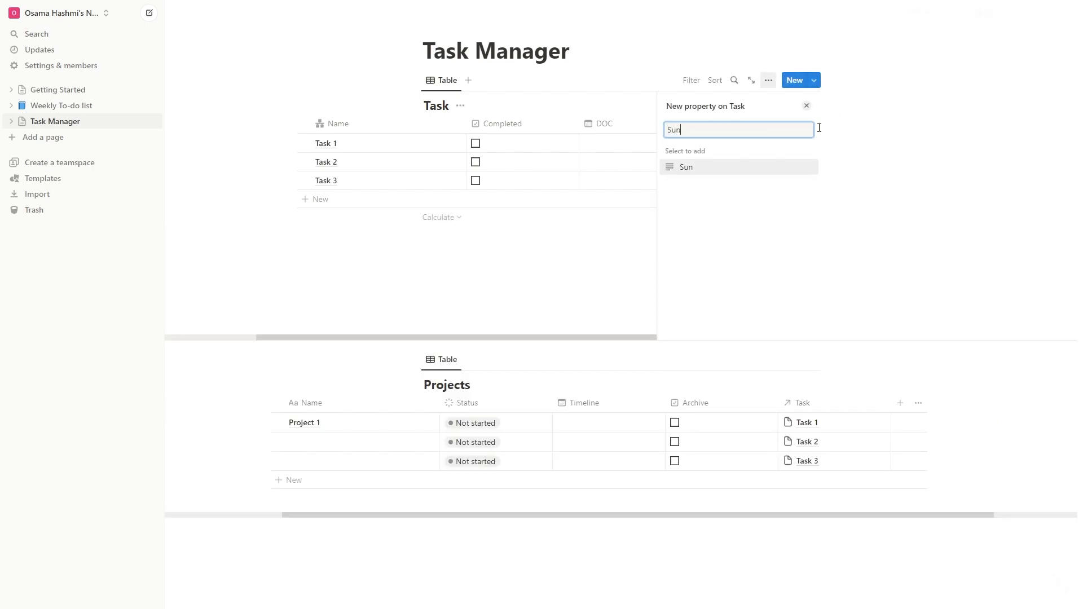
pyautogui.press('BackSpace')
pyautogui.press('BackSpace')
pyautogui.press('BackSpace')
pyautogui.click(716, 265)
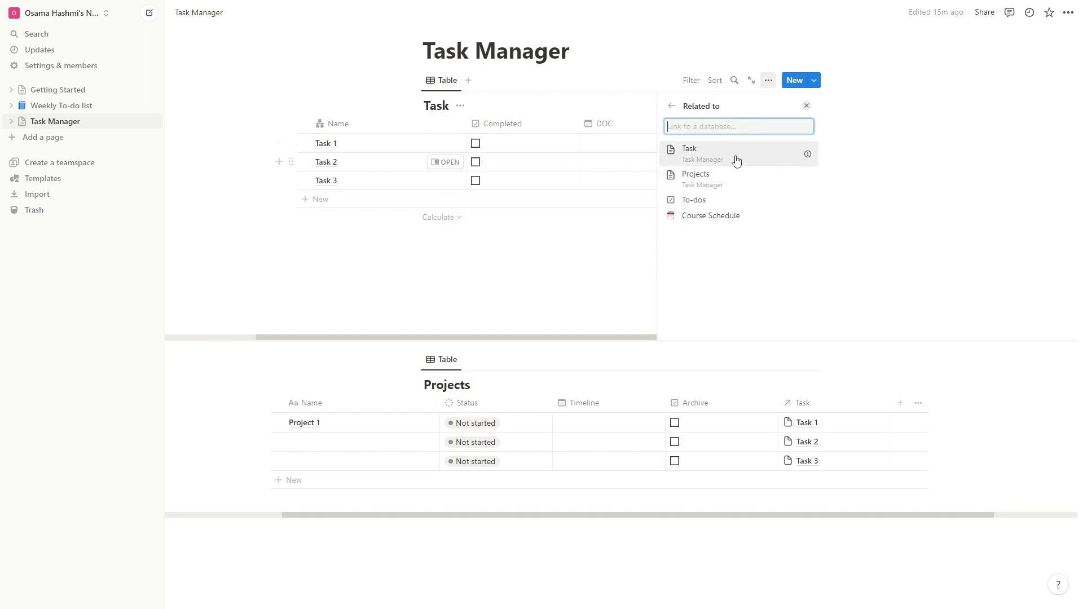
pyautogui.click(730, 161)
pyautogui.write('S')
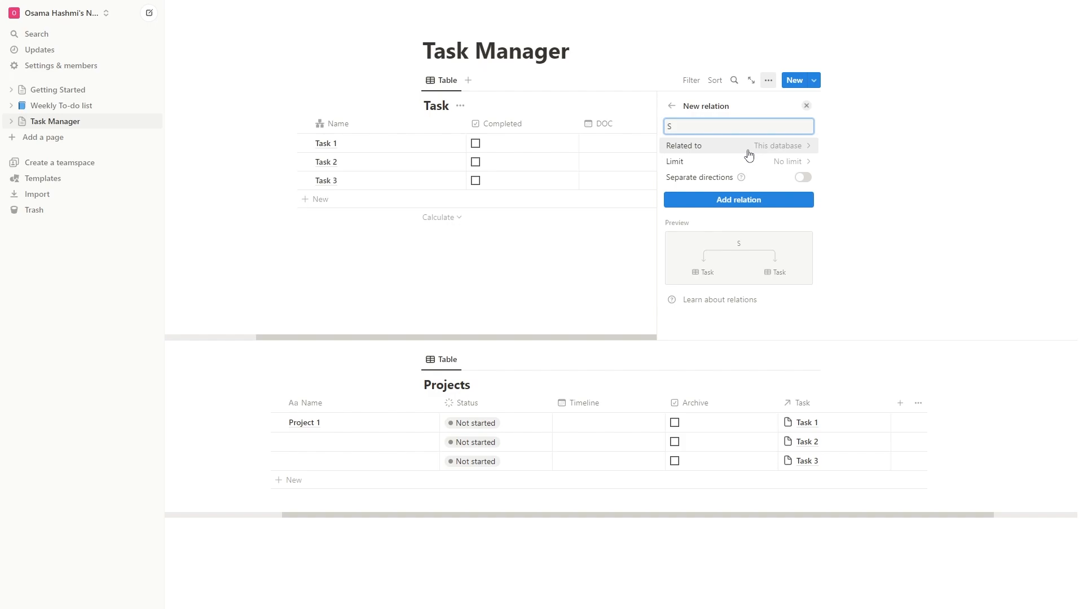
pyautogui.write('ub  tasks')
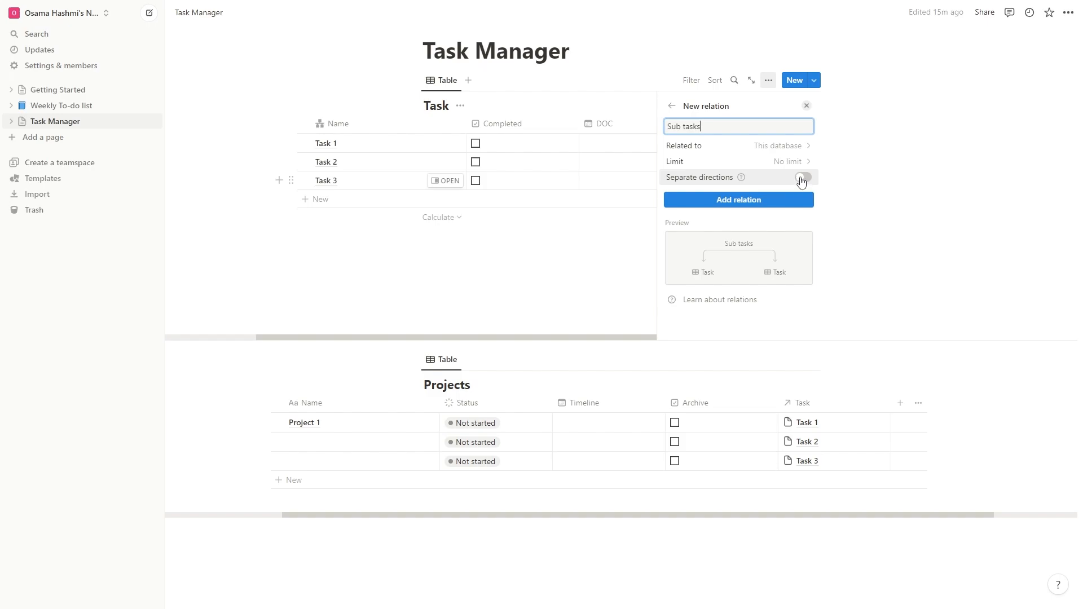
# Turn on Separate directions for the Sub tasks relation and check the relation preview
pyautogui.click(744, 179)
pyautogui.click(742, 180)
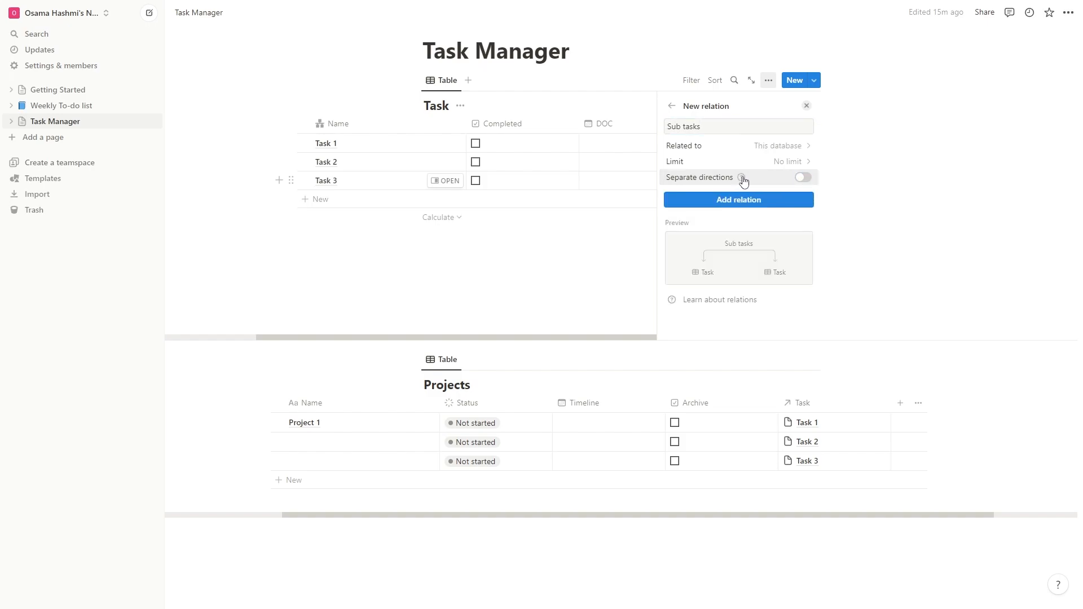
pyautogui.moveTo(743, 180)
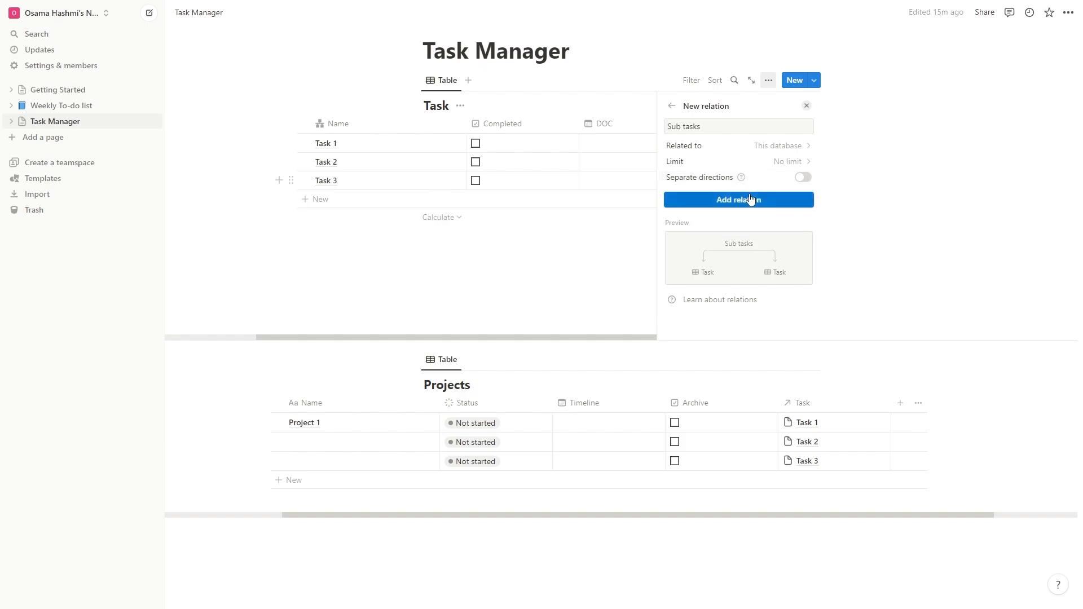
pyautogui.click(803, 178)
pyautogui.scroll(-1, 739, 238)
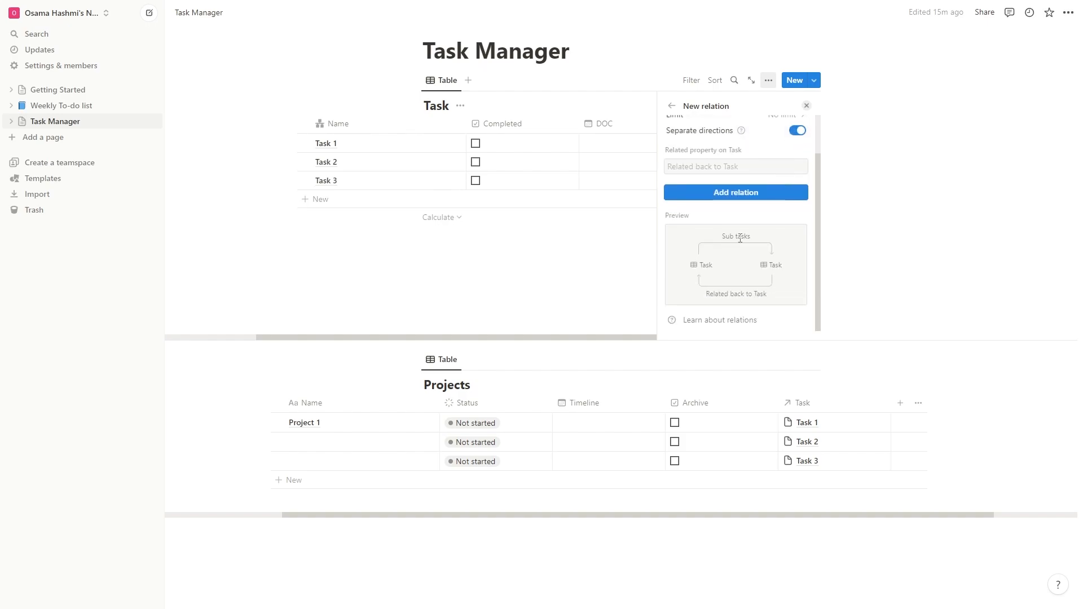
pyautogui.scroll(1, 758, 298)
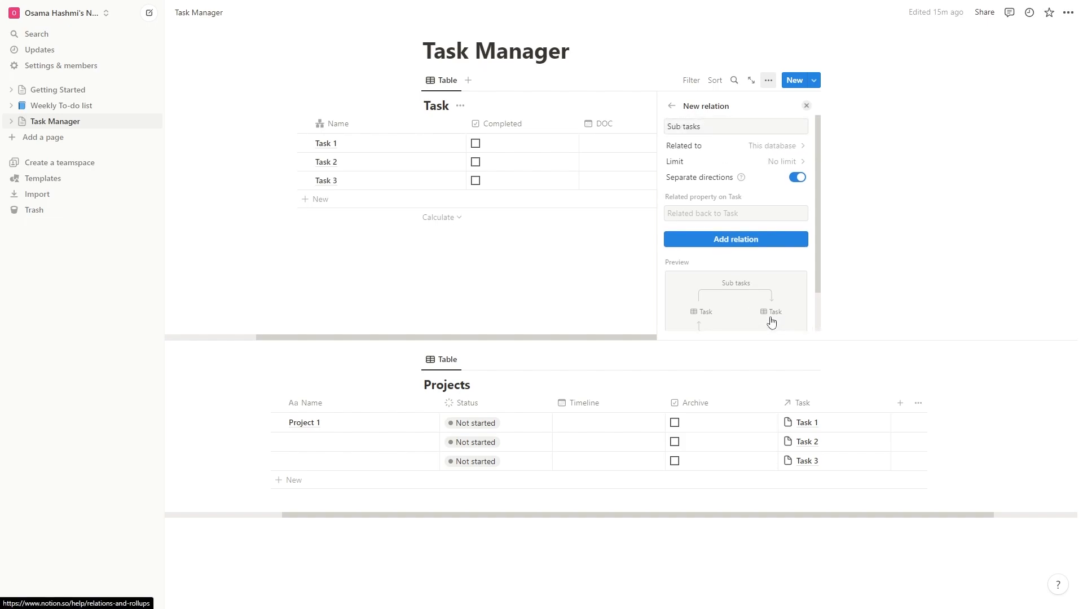
# Add the Sub tasks relation to the Task table and close the property settings
pyautogui.click(755, 241)
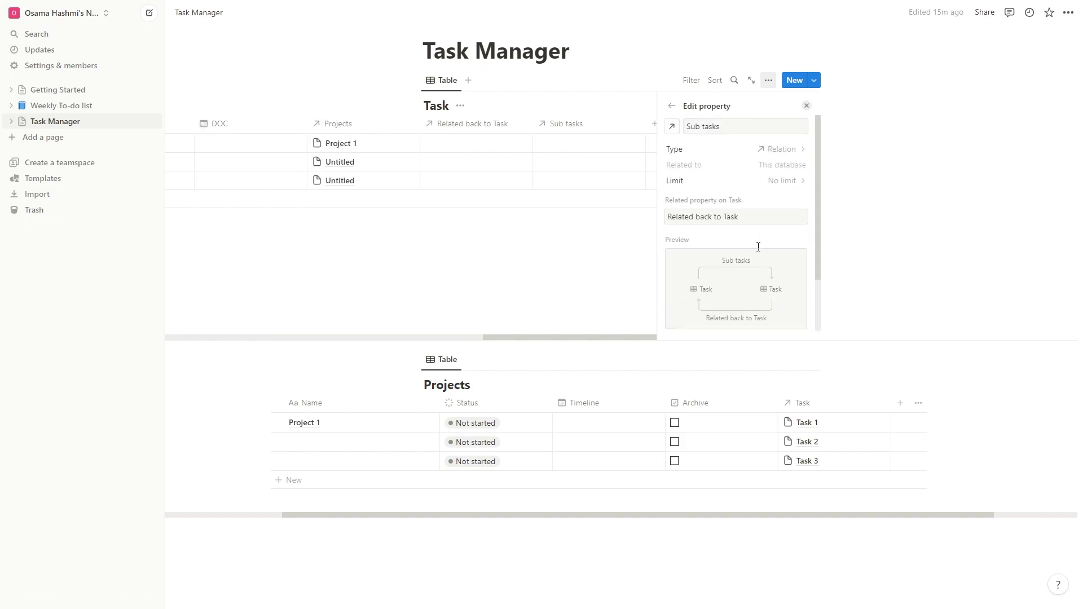
pyautogui.click(613, 273)
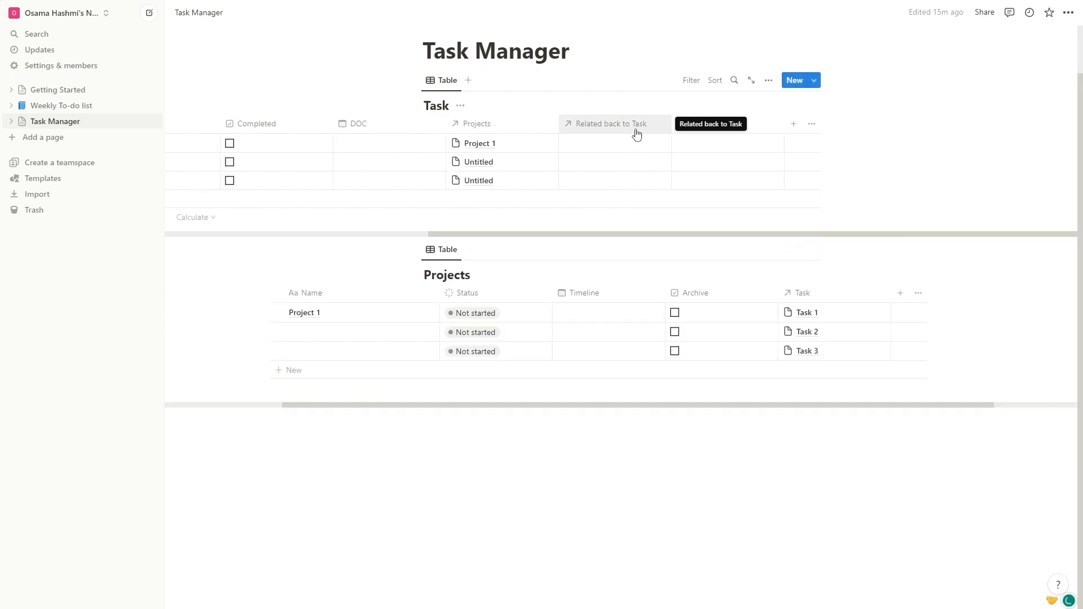
# Rename the Related back to Task property "Parent Tasks" and place its column between DOC and Projects
pyautogui.click(637, 134)
pyautogui.moveTo(659, 151); pyautogui.dragTo(594, 151)
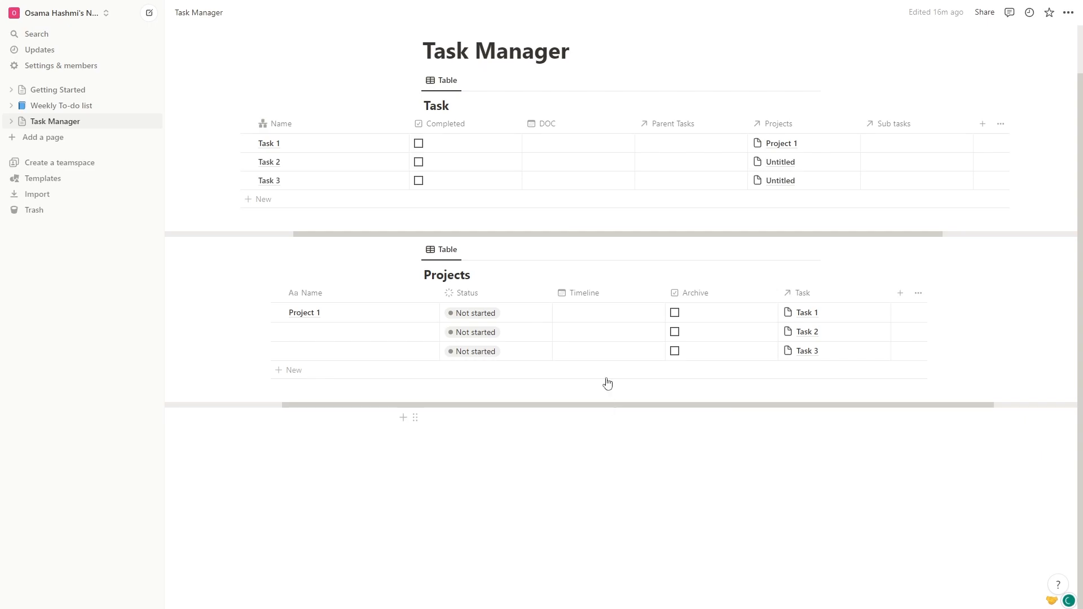
pyautogui.hscroll(-3, 618, 222)
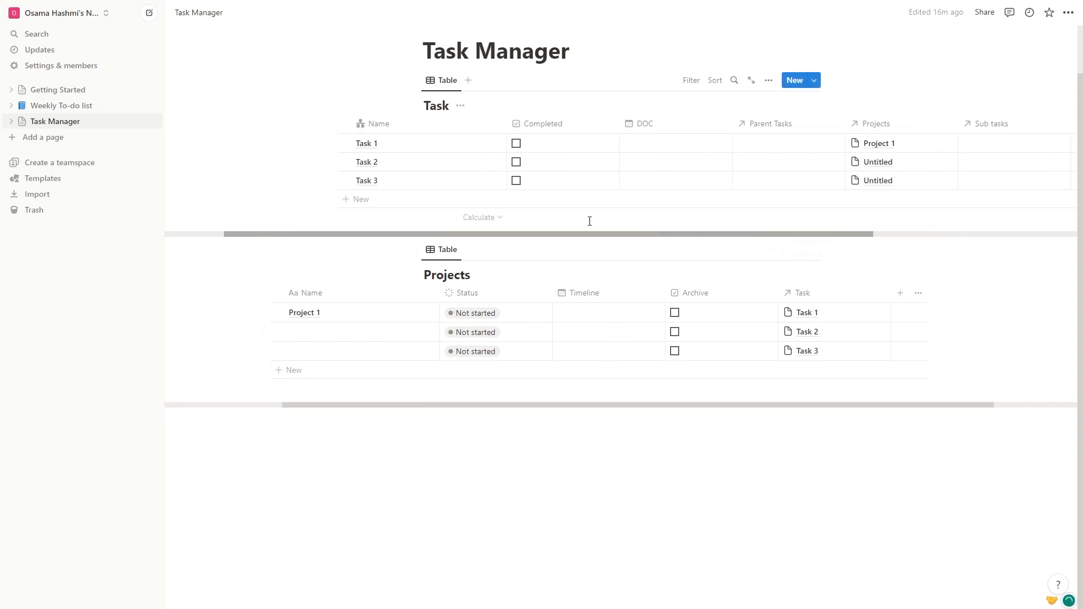
pyautogui.hscroll(3, 649, 224)
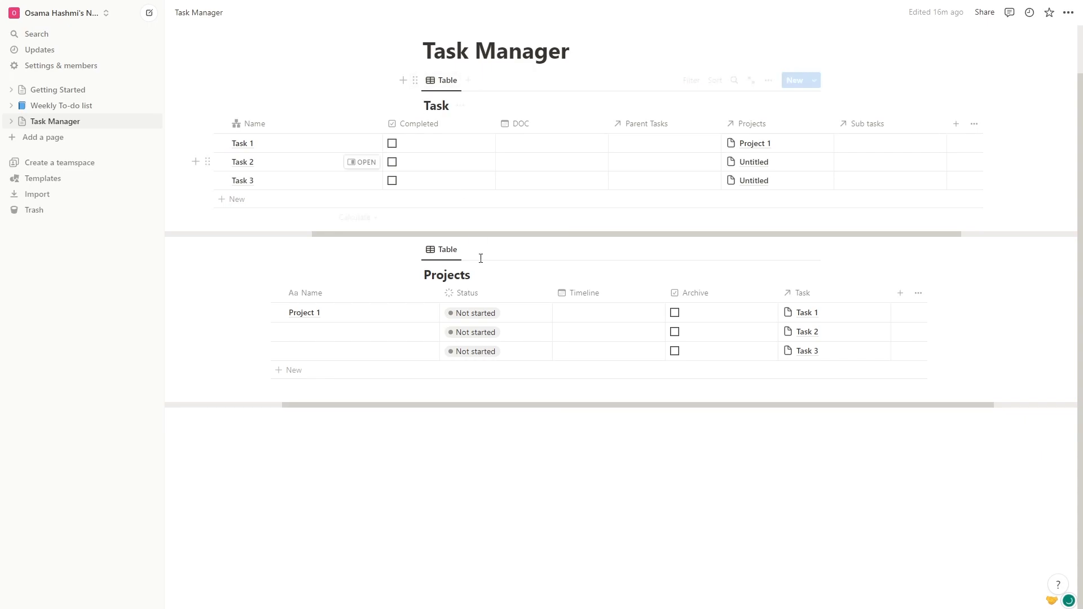
# Turn the inline Task and Projects databases into separate pages inside Task Manager
pyautogui.click(415, 82)
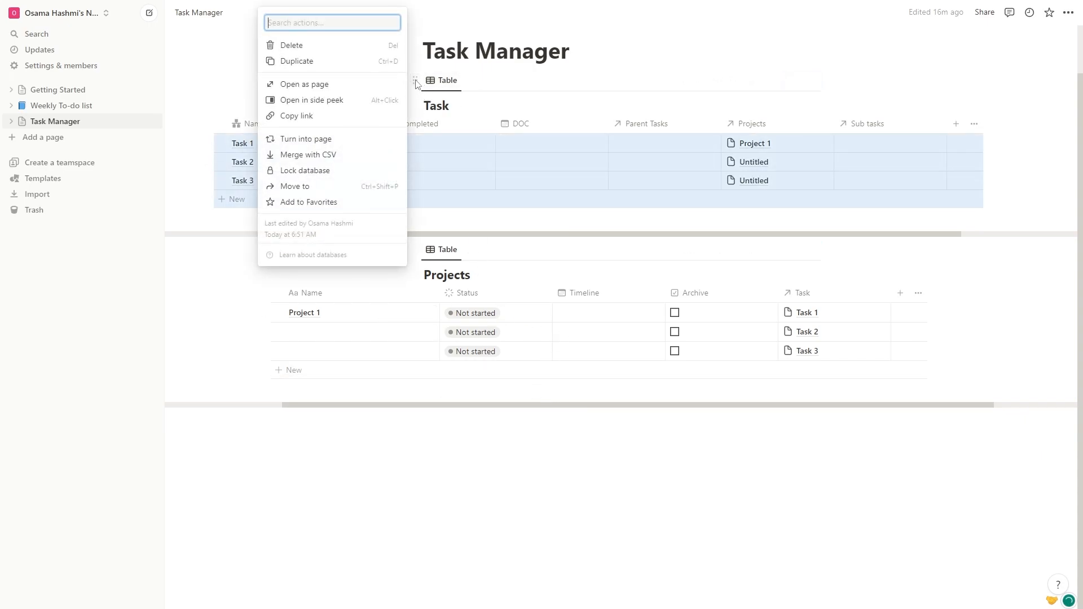
pyautogui.click(416, 82)
pyautogui.click(416, 85)
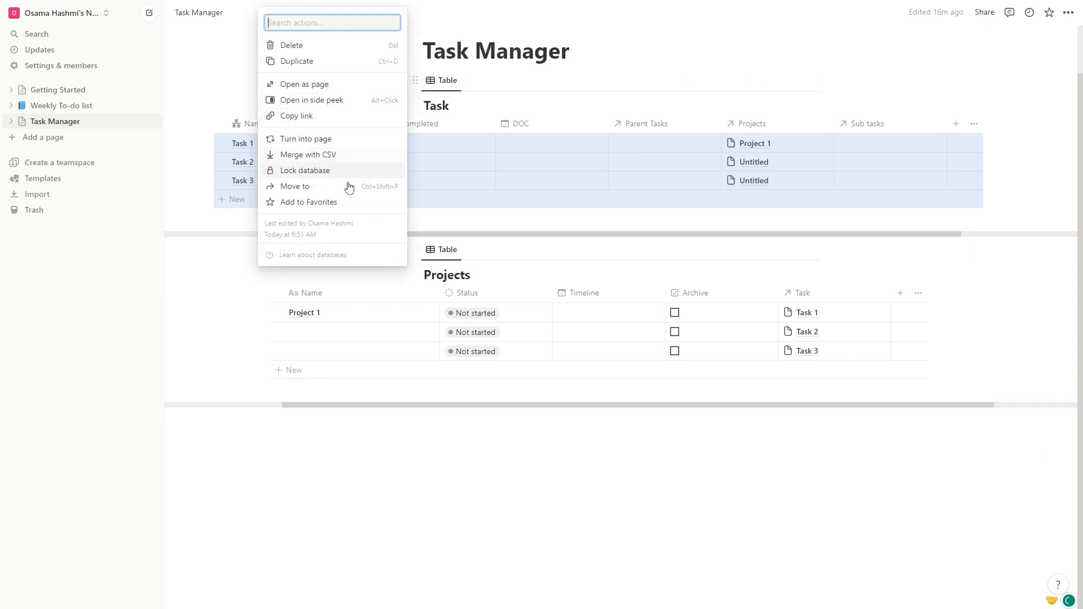
pyautogui.click(327, 141)
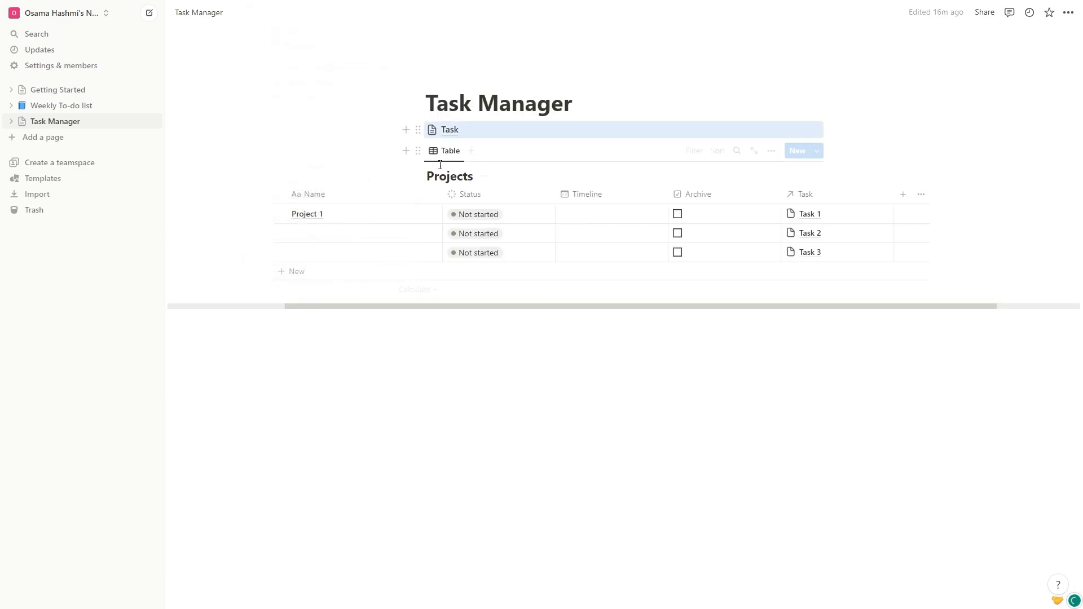
pyautogui.click(418, 151)
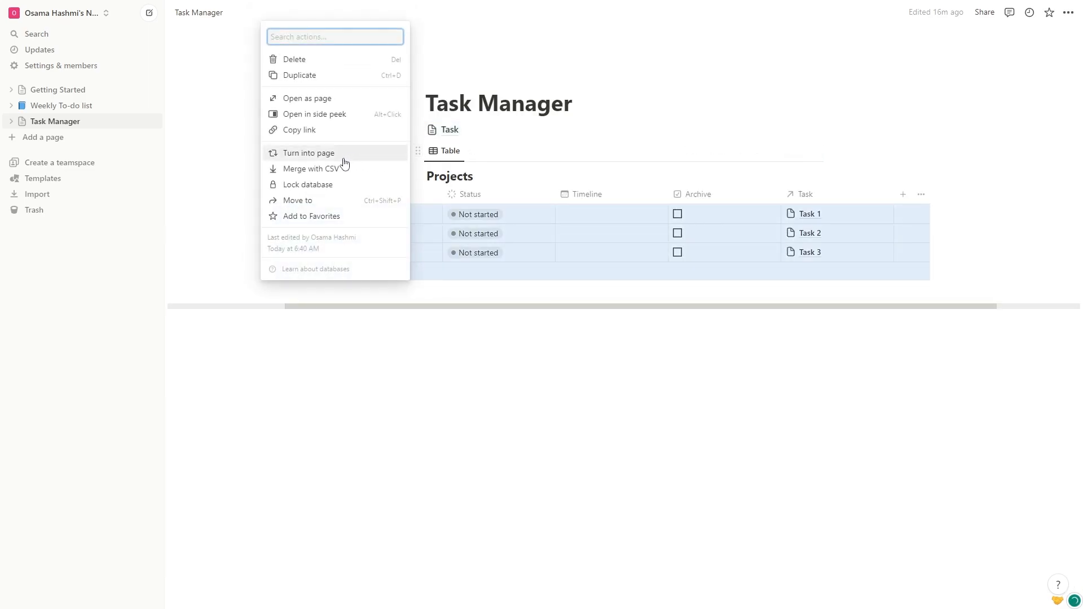
pyautogui.click(465, 156)
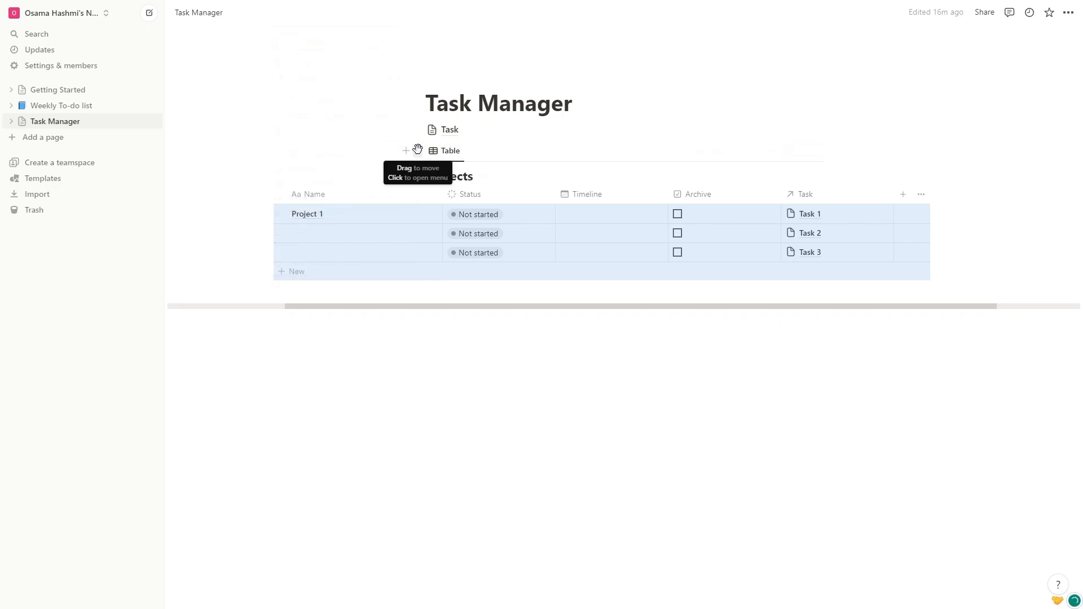
pyautogui.click(418, 151)
pyautogui.click(345, 158)
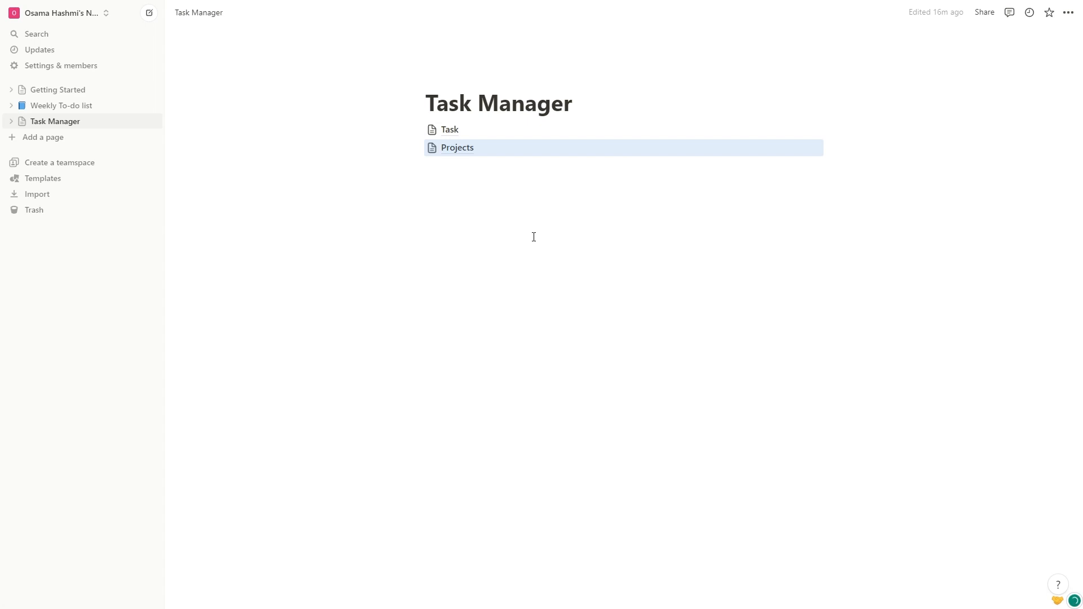
# Open the Task database page and copy the links to Task 1, Task 2 and Task 3 together
pyautogui.click(456, 134)
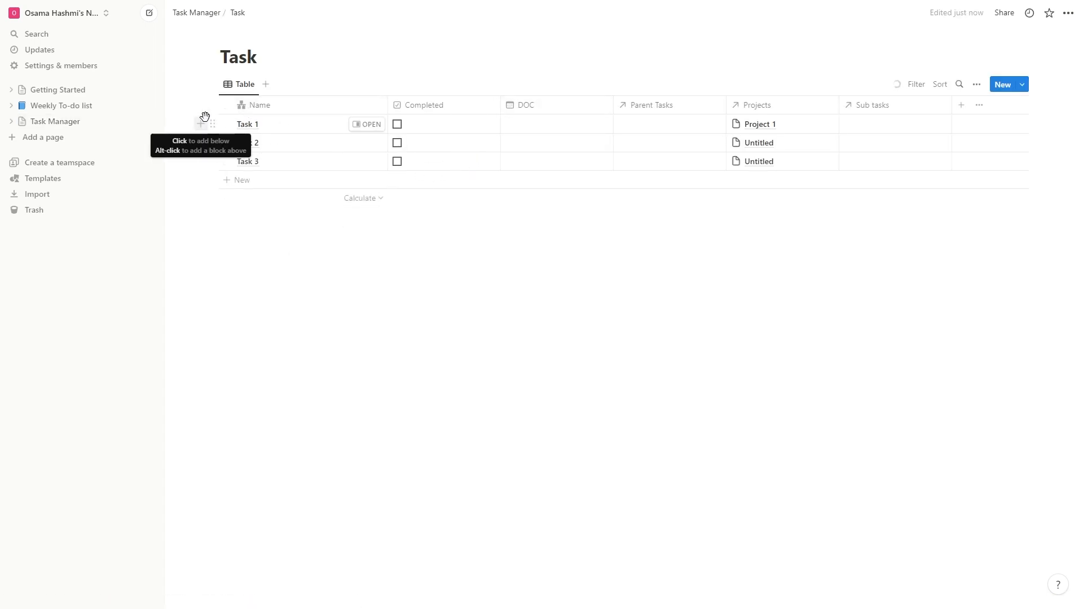
pyautogui.click(227, 124)
pyautogui.click(227, 143)
pyautogui.click(227, 162)
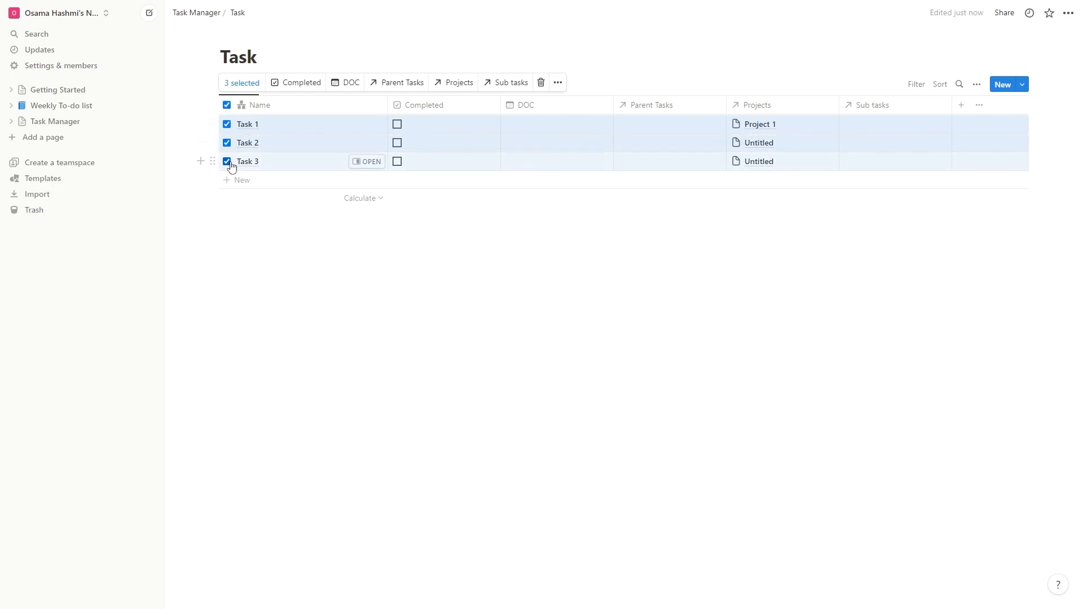
pyautogui.rightClick(300, 129)
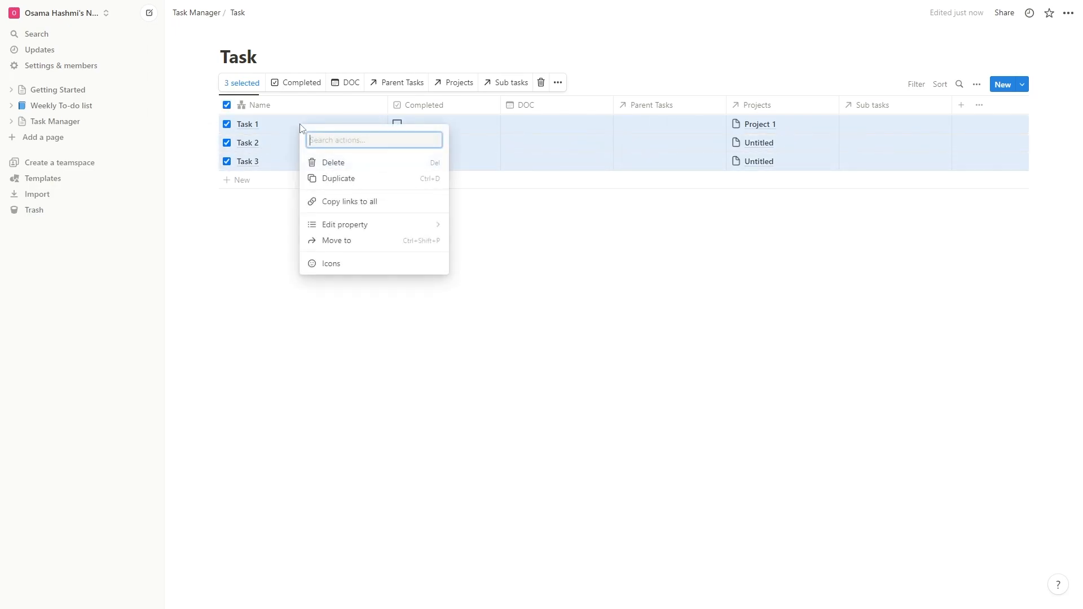
pyautogui.click(234, 114)
pyautogui.click(556, 84)
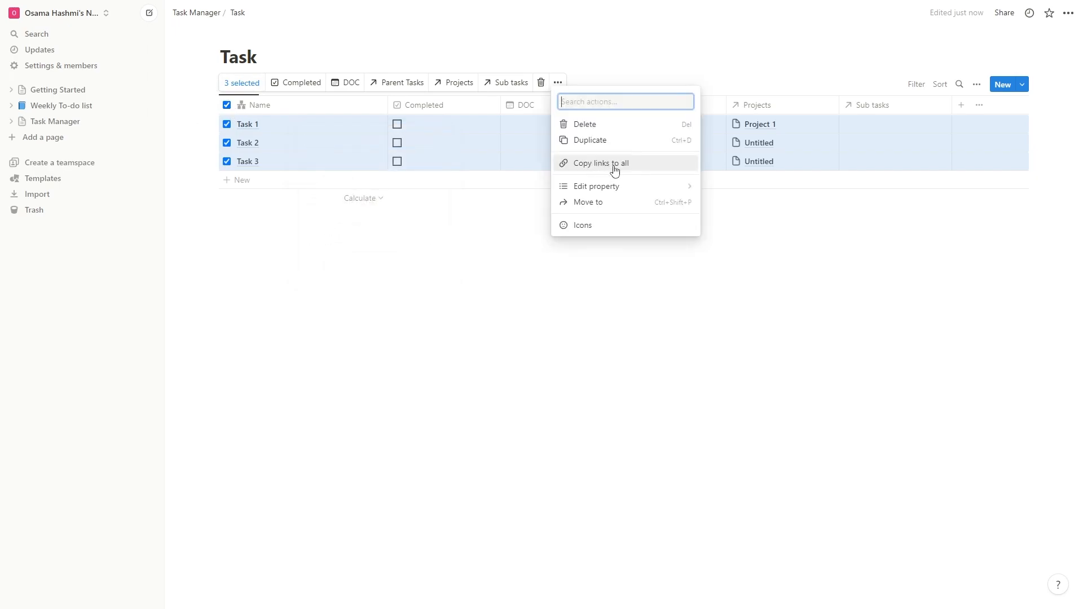
pyautogui.click(615, 164)
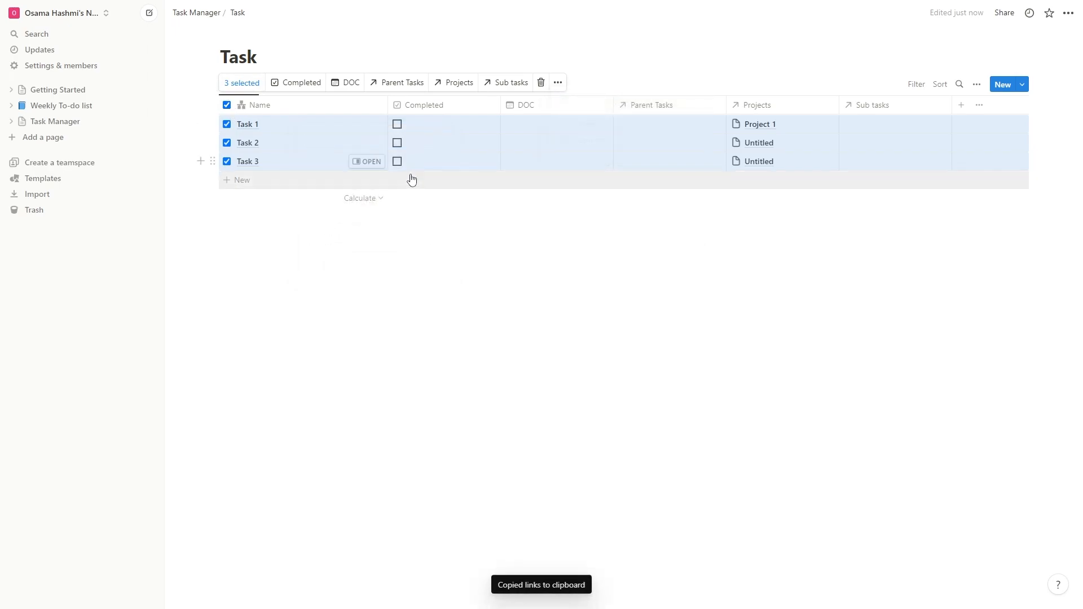
# Open Task 1 and create a new template for the Task database named "New Tasks"
pyautogui.click(270, 282)
pyautogui.click(363, 124)
pyautogui.click(804, 270)
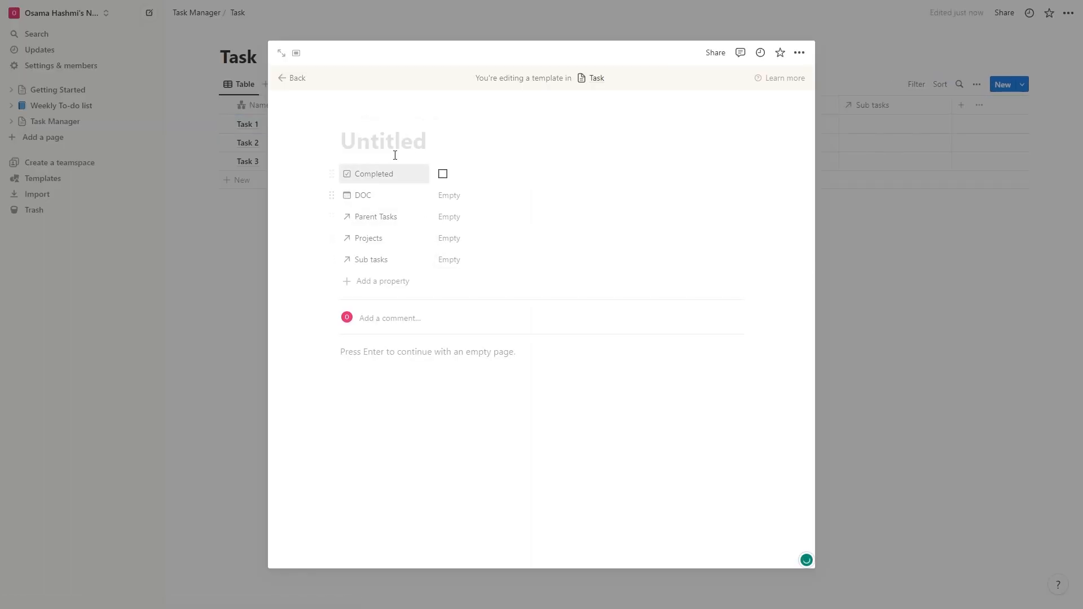
pyautogui.write('New Tasks')
pyautogui.press('Return')
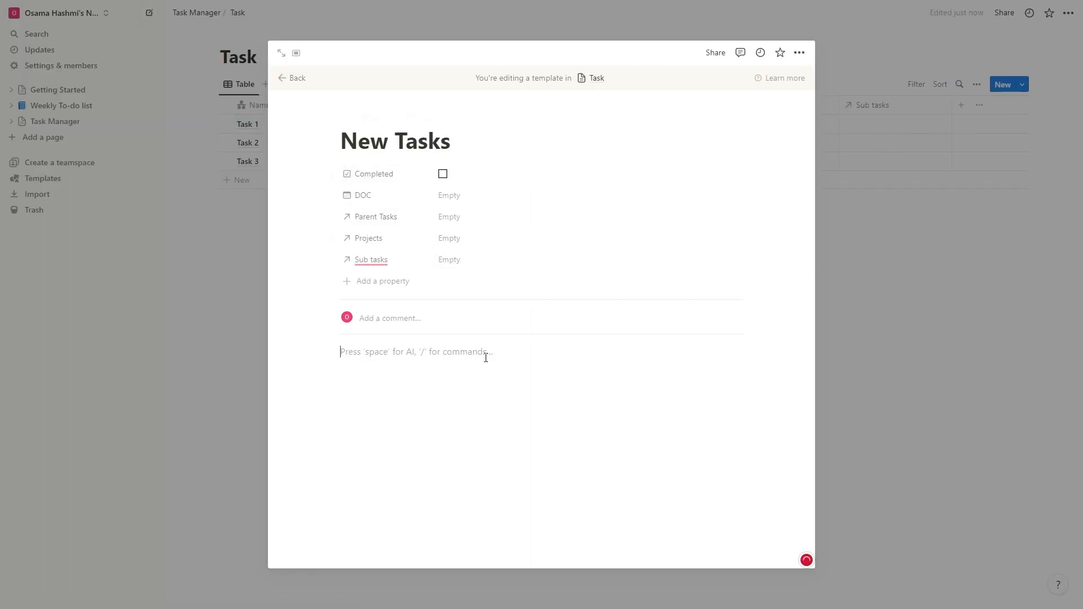
# Create a linked view of the Task database in the Task 1 page body, copying the existing Table view
pyautogui.write('/')
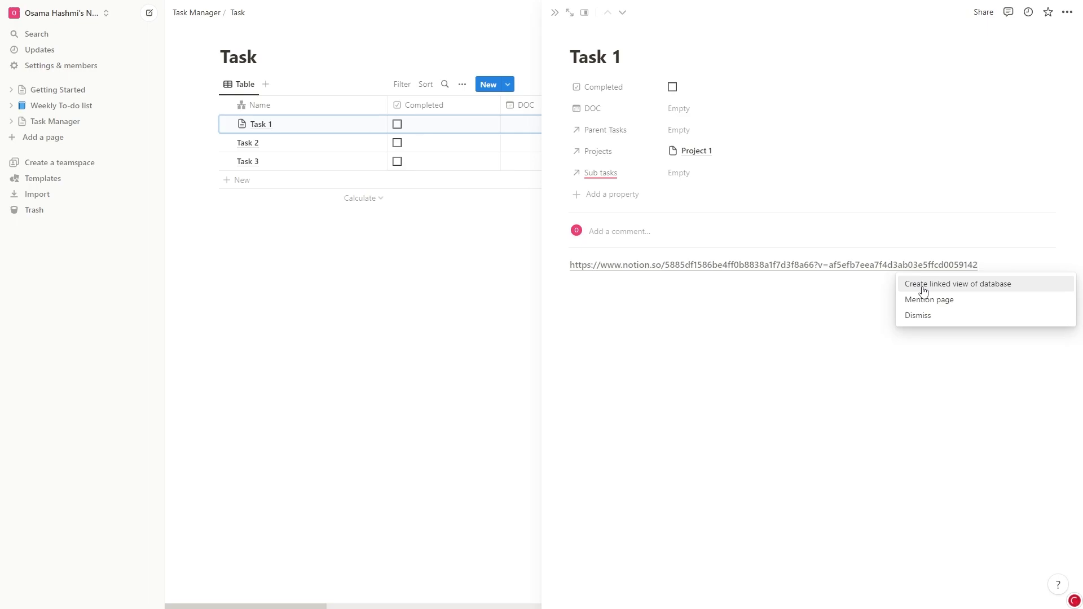
pyautogui.click(923, 291)
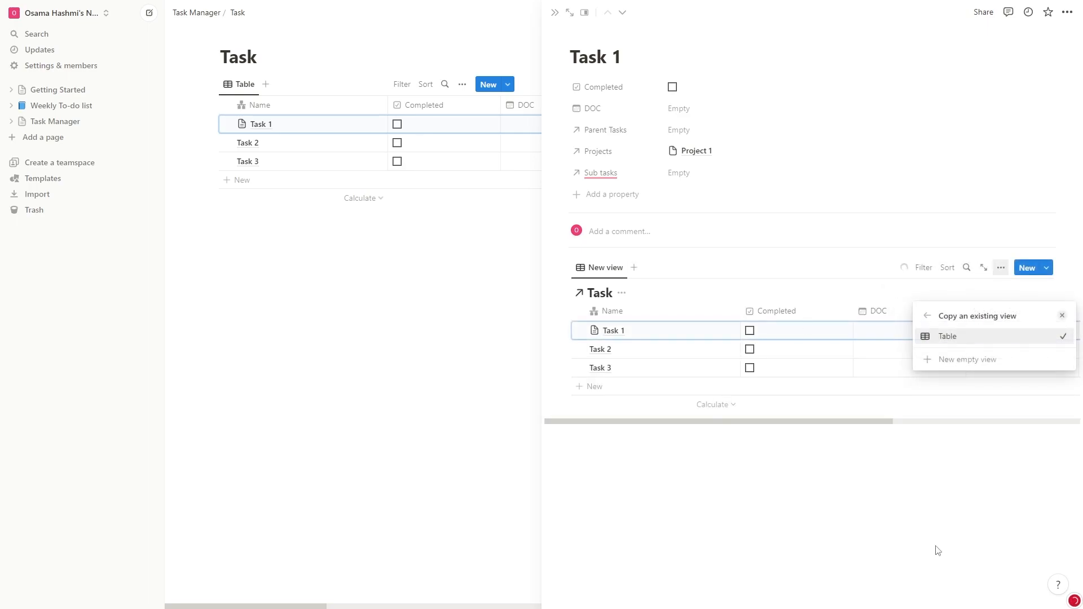
pyautogui.click(958, 336)
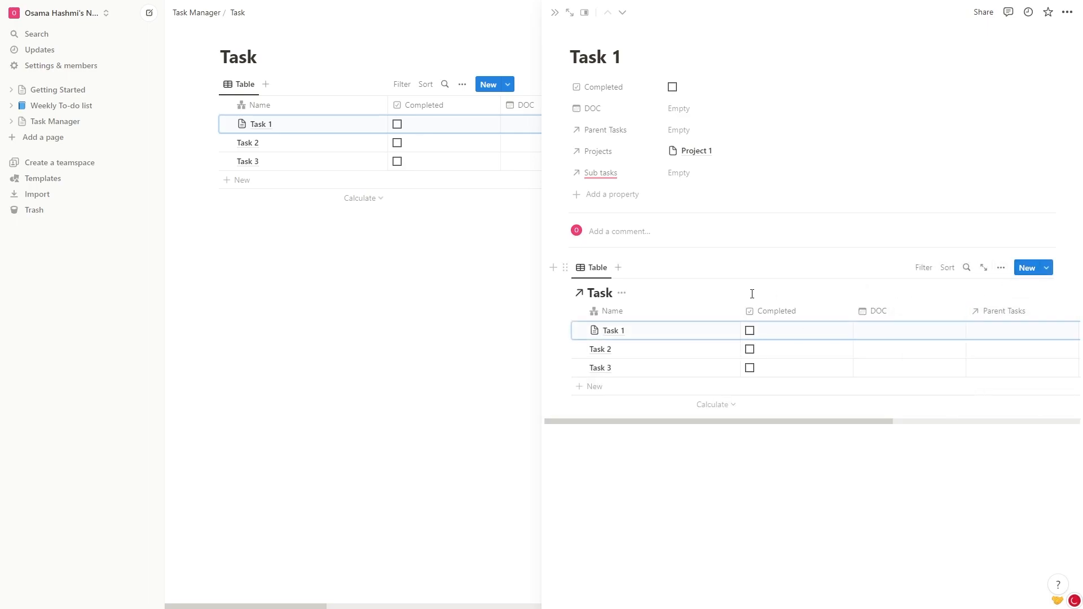
# Change the layout of the linked Task view in Task 1 from Table to List
pyautogui.click(621, 293)
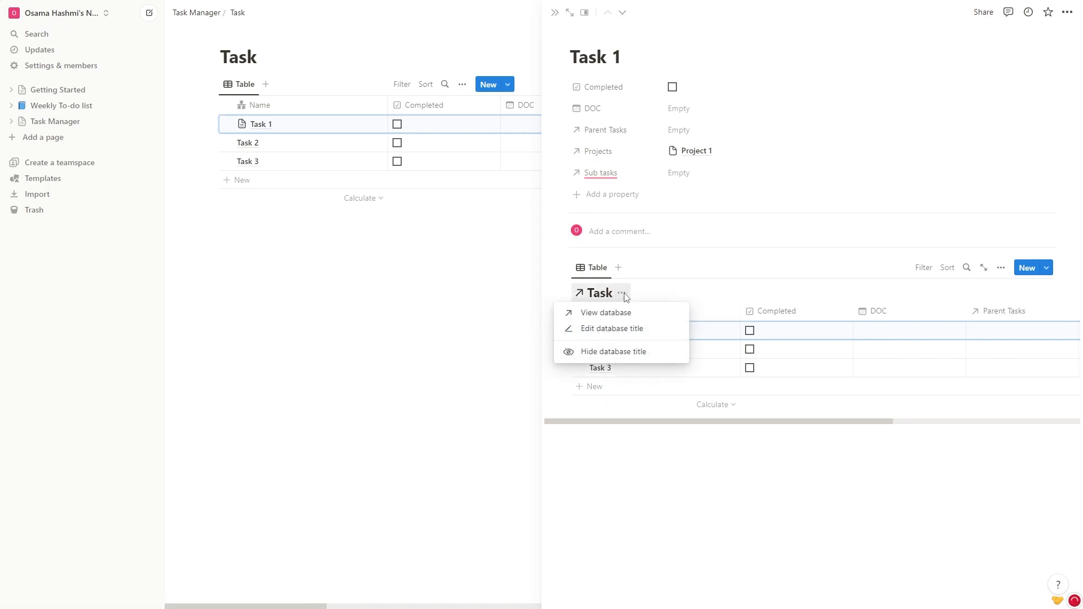
pyautogui.click(888, 291)
pyautogui.click(1001, 269)
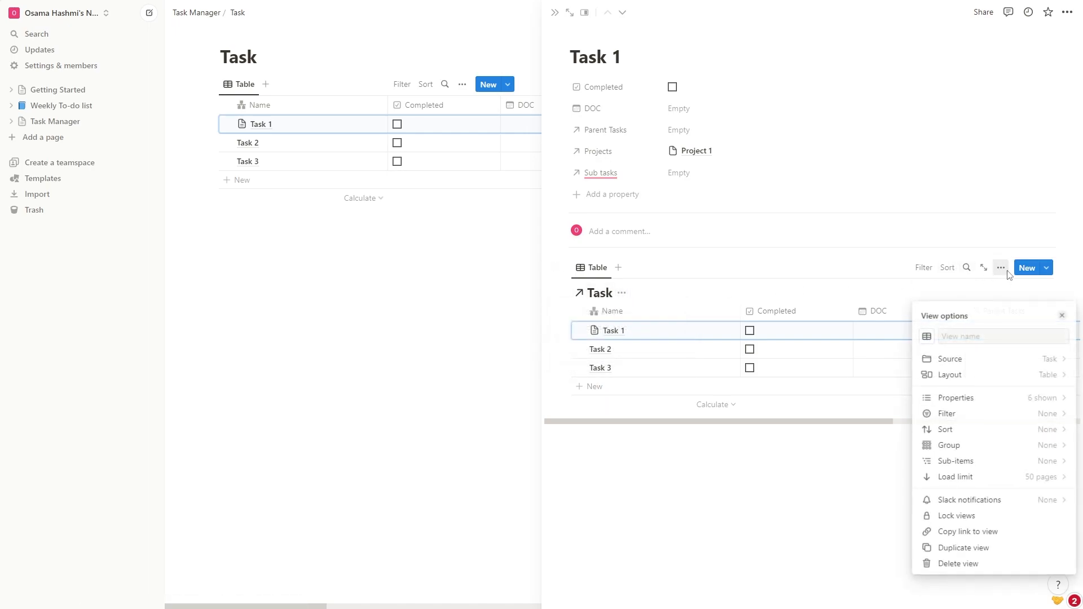
pyautogui.click(959, 374)
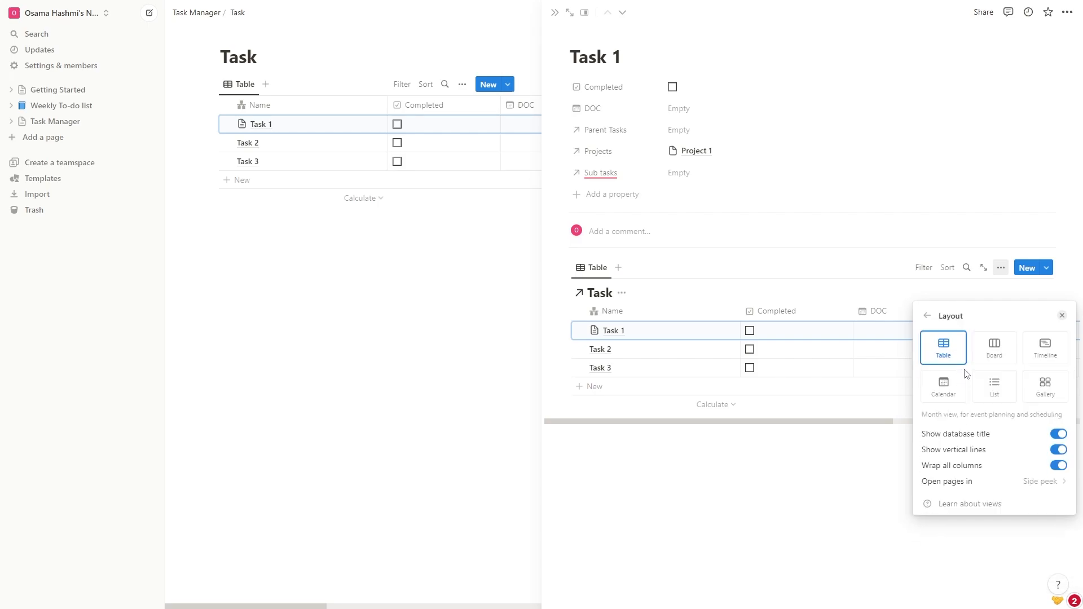
pyautogui.click(992, 393)
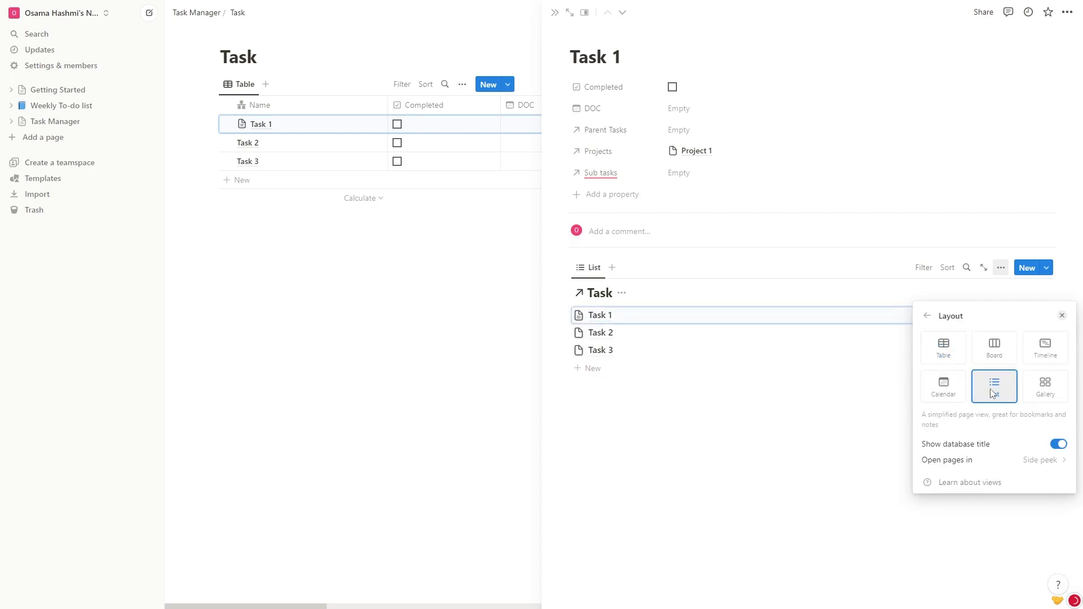
# Show the Completed property in the linked Task list
pyautogui.click(927, 314)
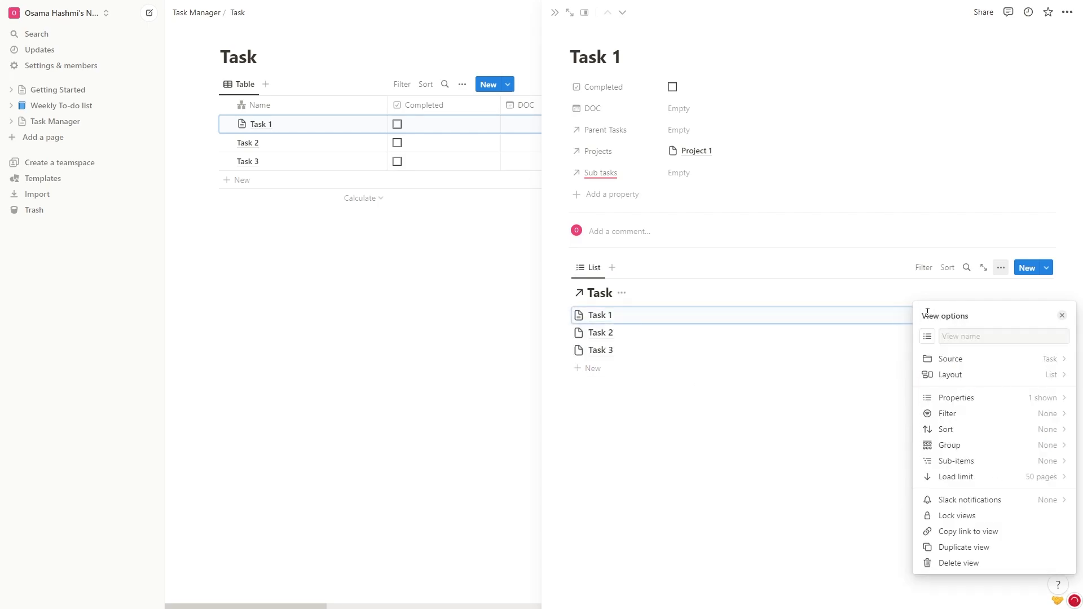
pyautogui.click(962, 397)
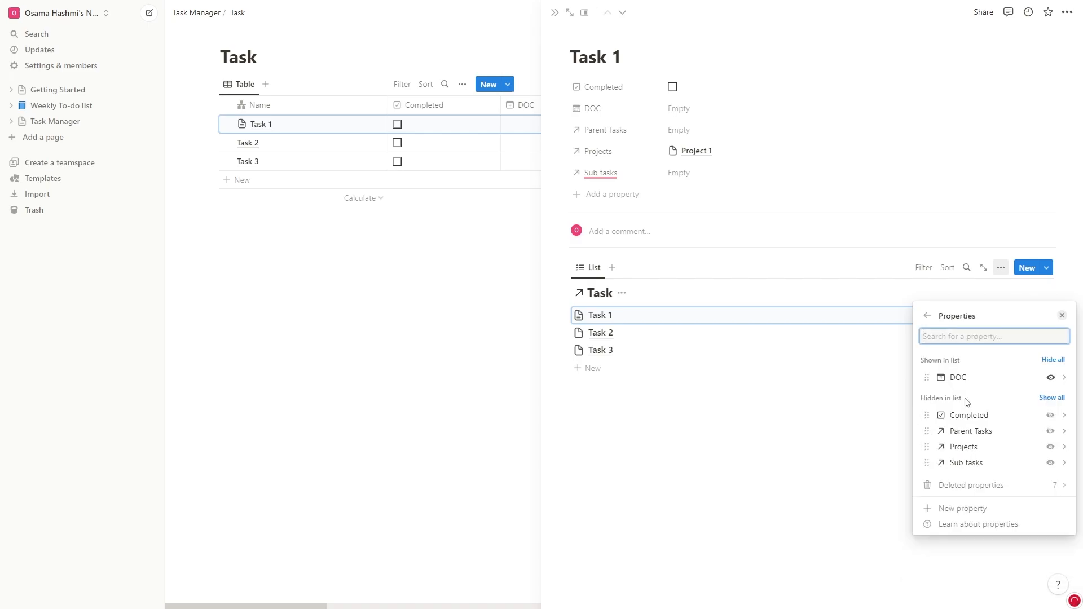
pyautogui.click(1050, 415)
pyautogui.click(854, 364)
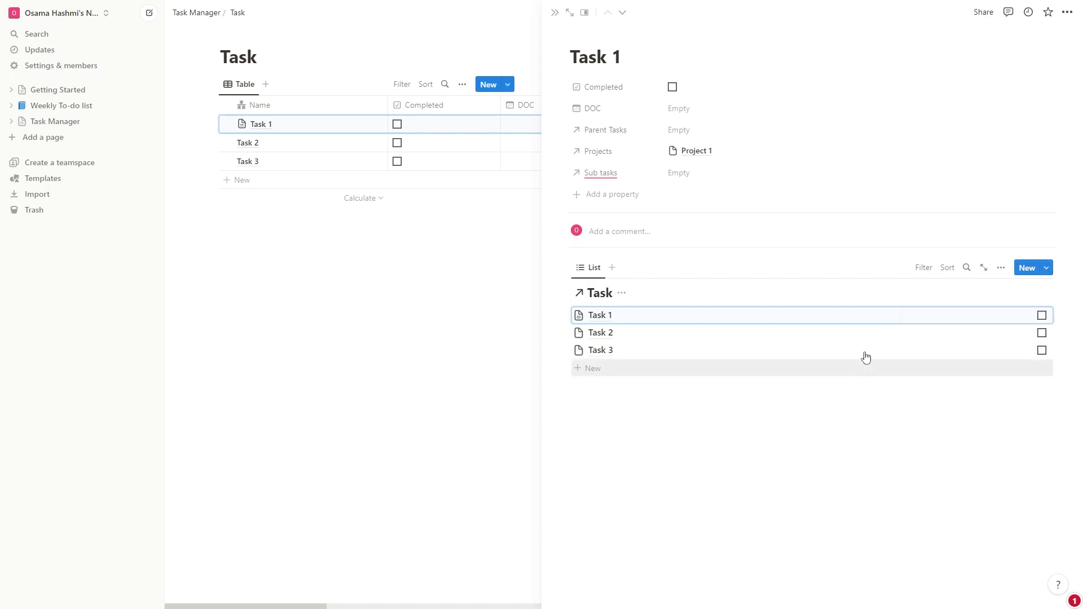
# Hide the database title of the linked Task list
pyautogui.click(925, 269)
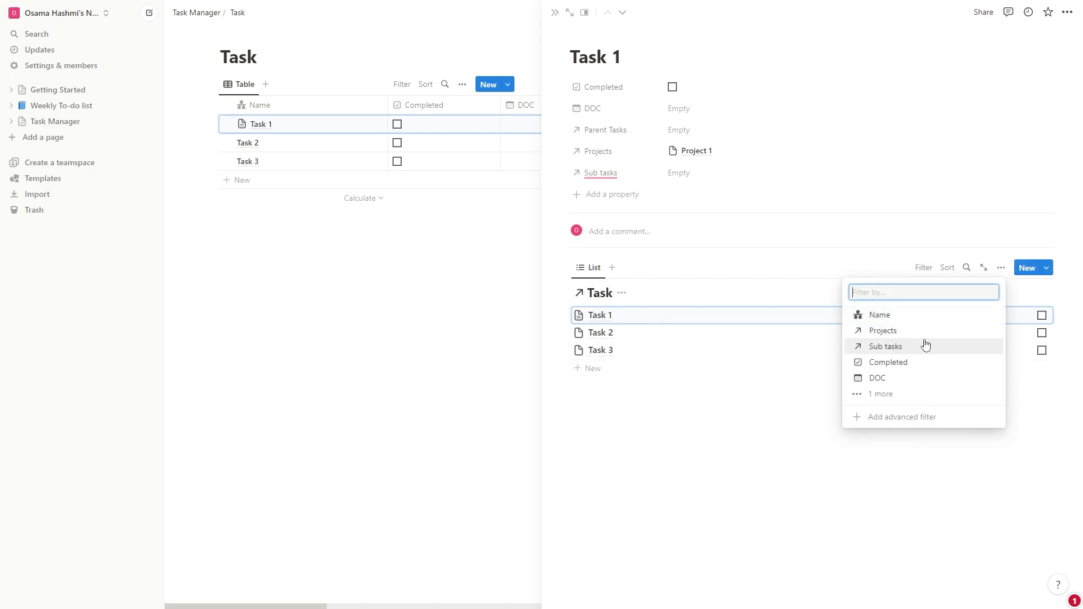
pyautogui.press('Escape')
pyautogui.click(621, 292)
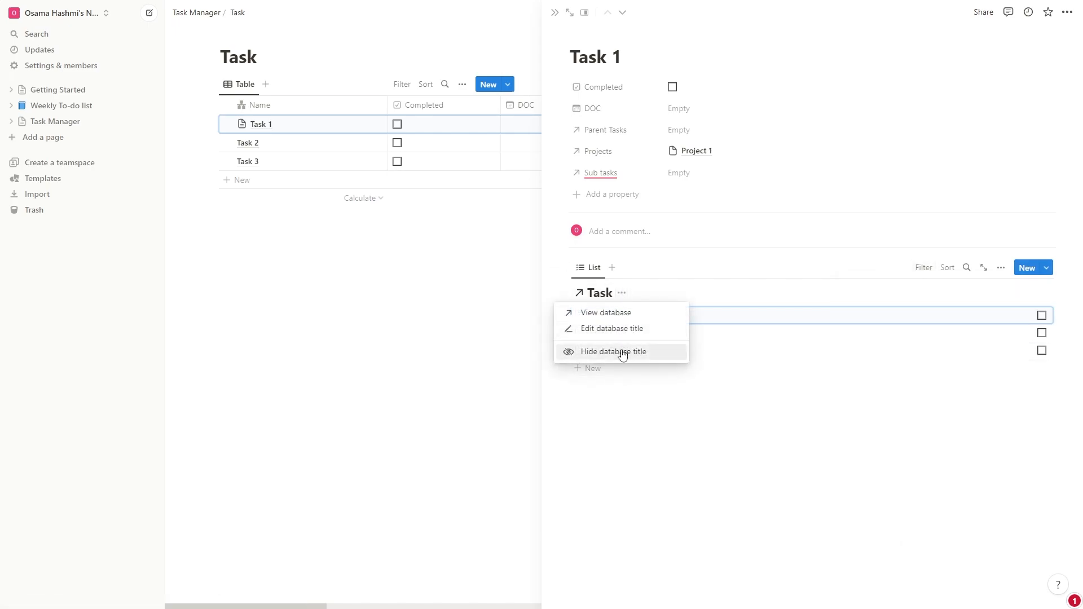
pyautogui.click(621, 352)
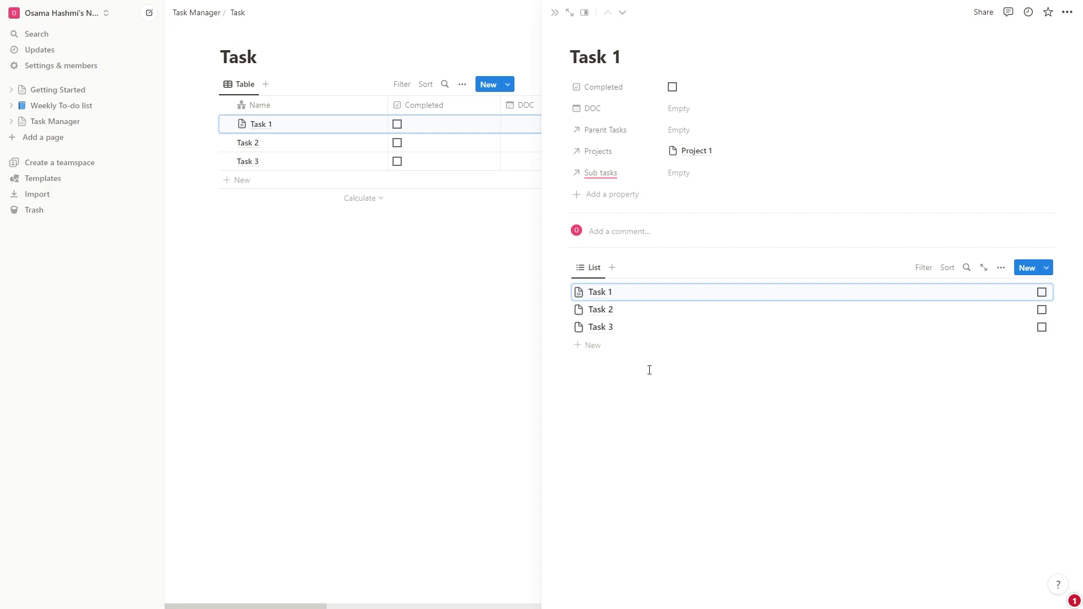
# Filter the linked Task list to entries whose Parent Tasks contains New Tasks
pyautogui.click(922, 268)
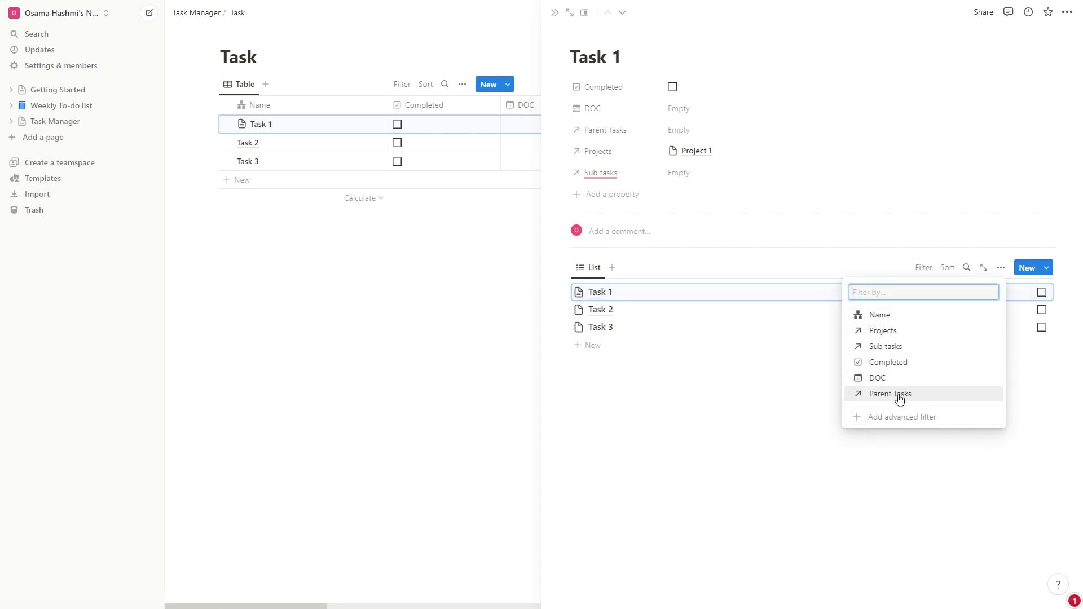
pyautogui.click(889, 395)
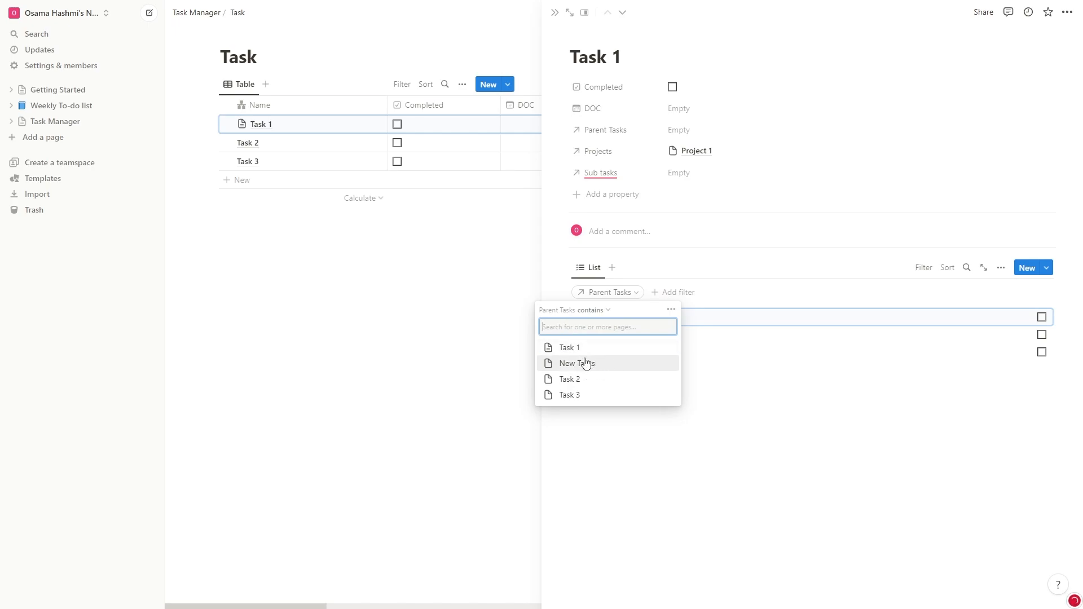
pyautogui.click(599, 365)
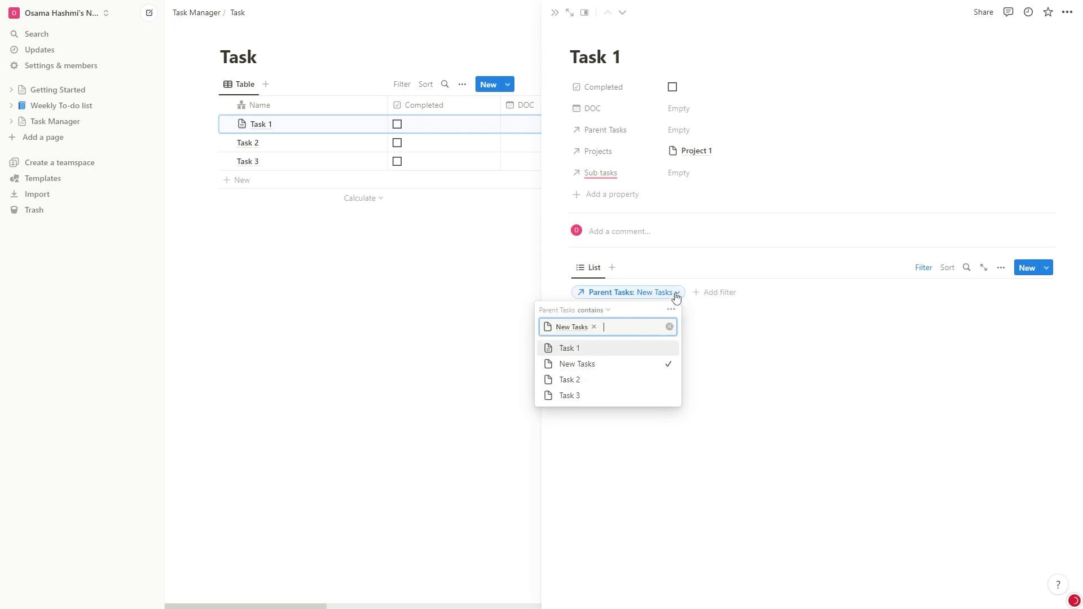
pyautogui.press('Return')
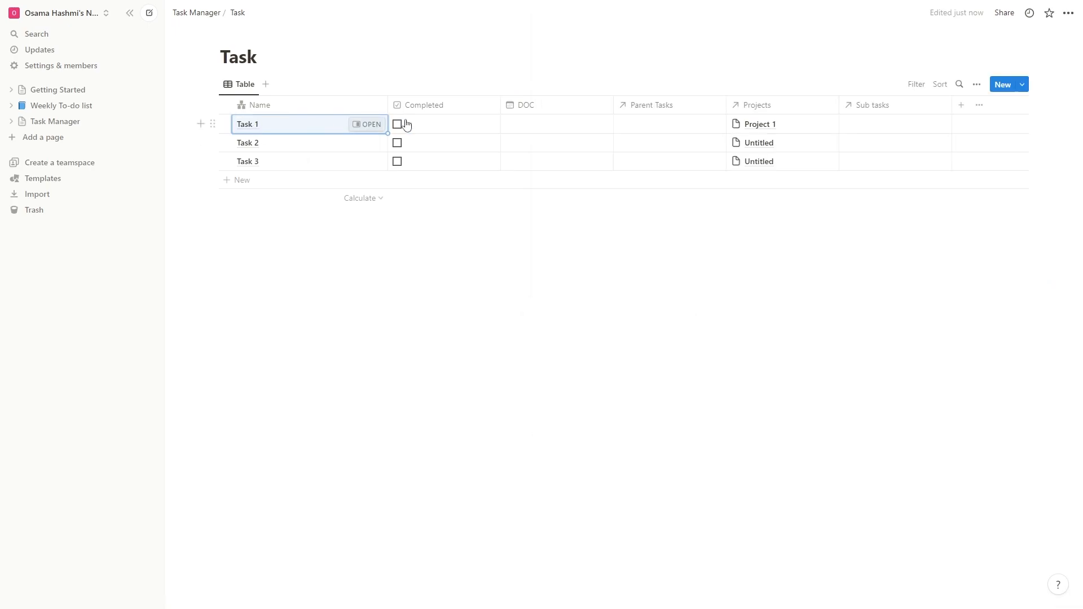
# Create a new template for the Task database from the Task 1 page and title it New Task
pyautogui.click(367, 124)
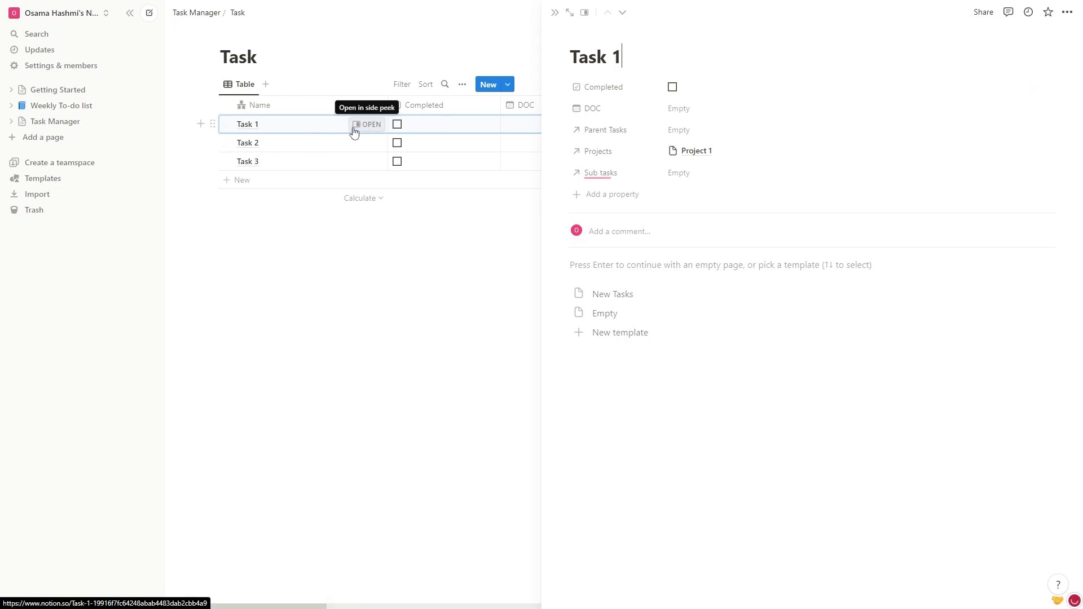
pyautogui.click(605, 336)
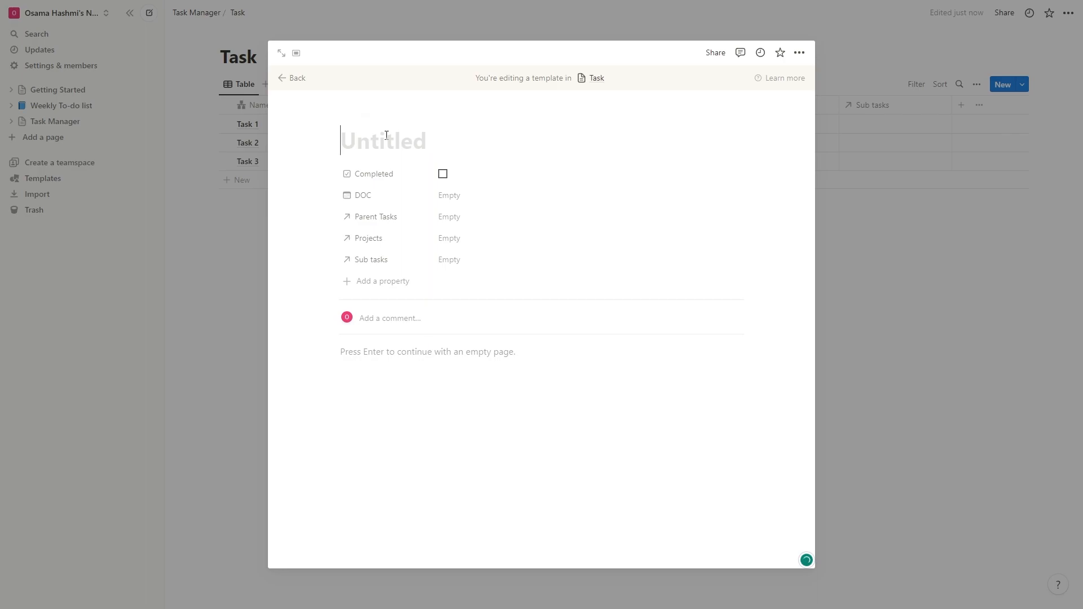
pyautogui.write('New ')
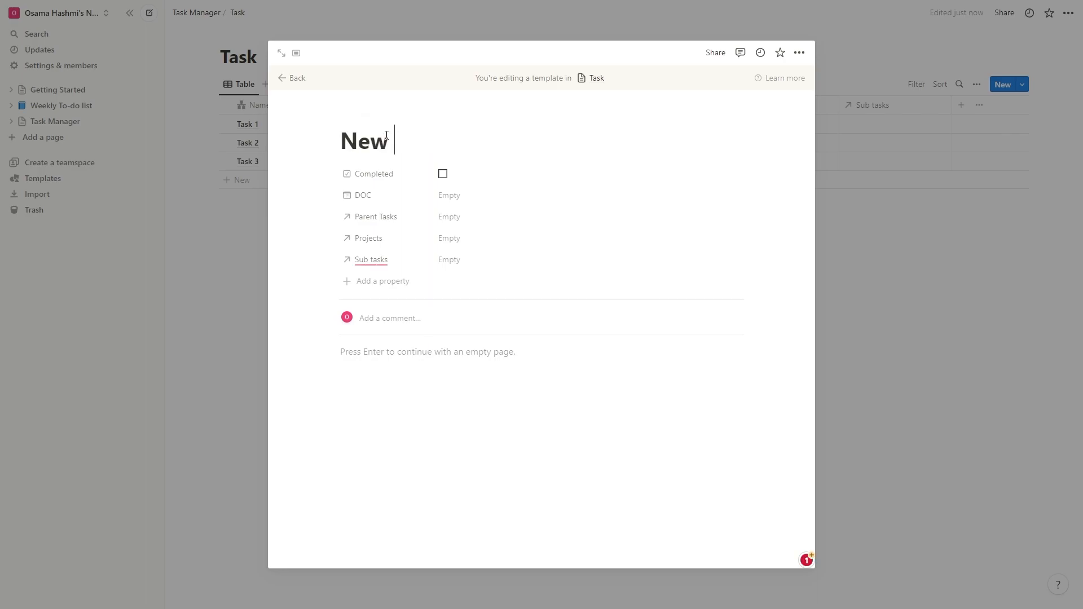
pyautogui.write('Task')
# Insert a linked view of the Task database in the New Task template body and set its layout to List
pyautogui.click(412, 363)
pyautogui.hotkey('ctrl', 'v')
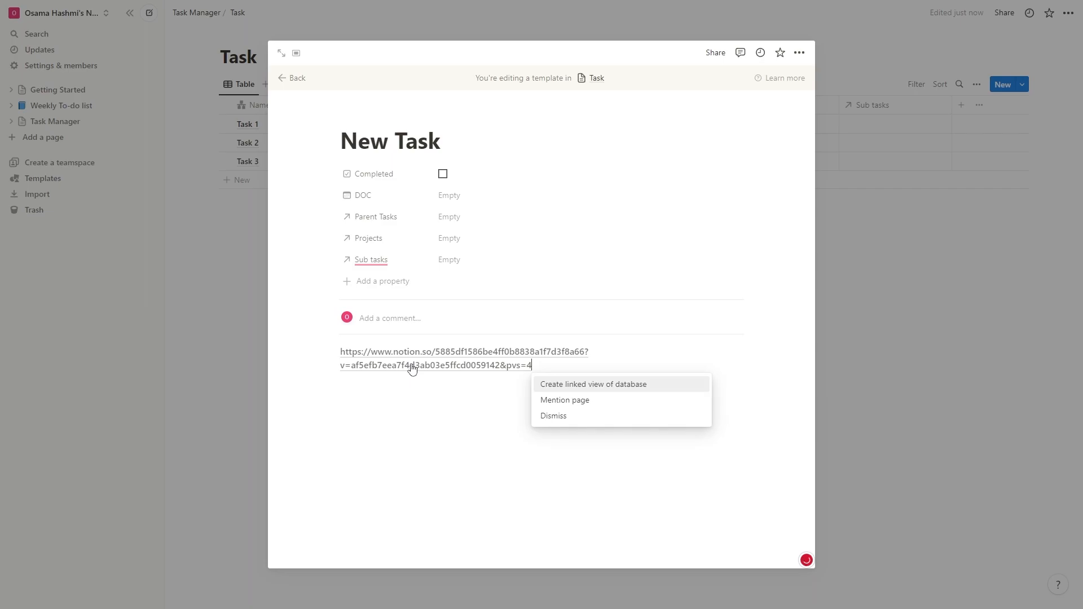
pyautogui.click(589, 385)
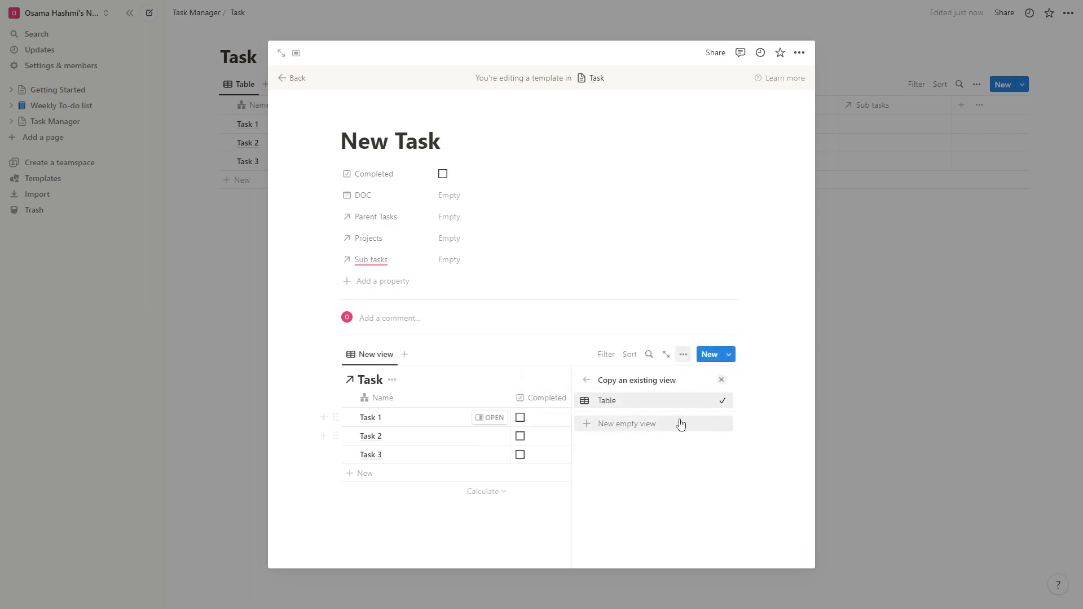
pyautogui.click(586, 383)
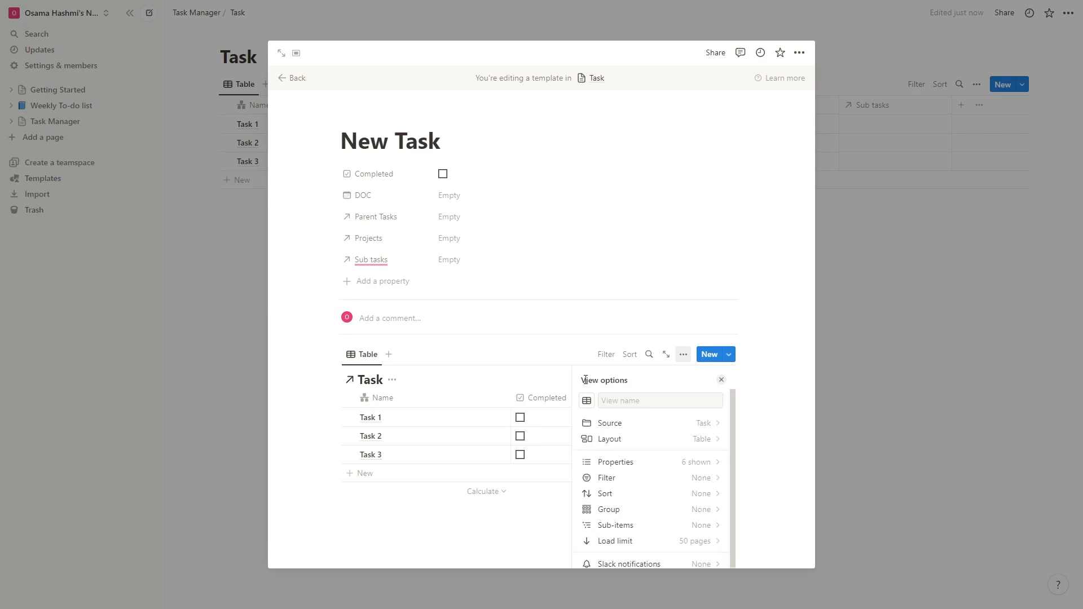
pyautogui.click(638, 447)
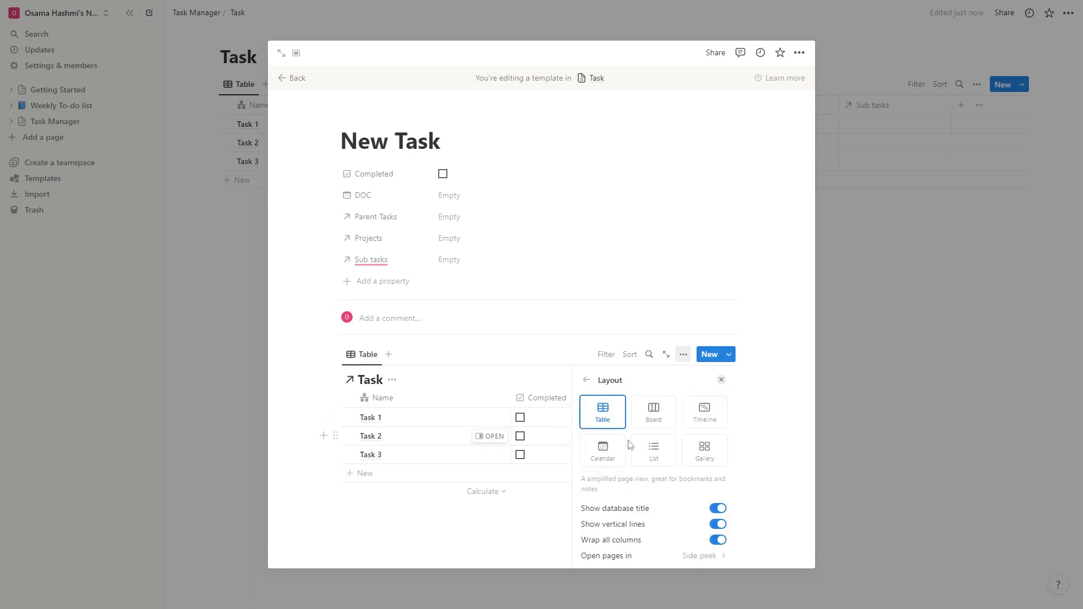
pyautogui.click(651, 450)
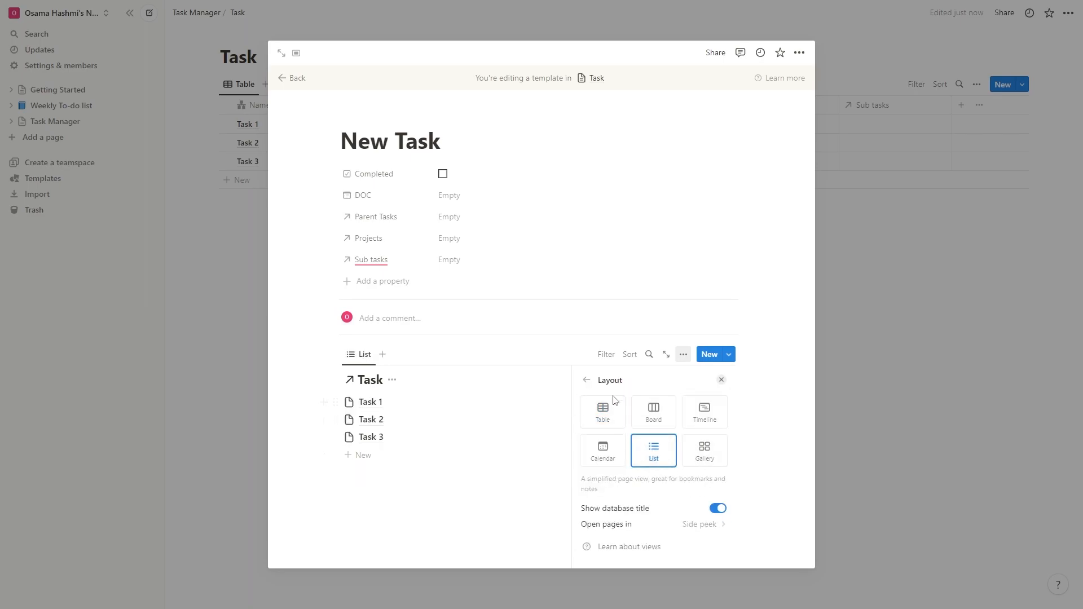
# Show the Completed property in the template's linked Task list
pyautogui.click(587, 380)
pyautogui.click(633, 464)
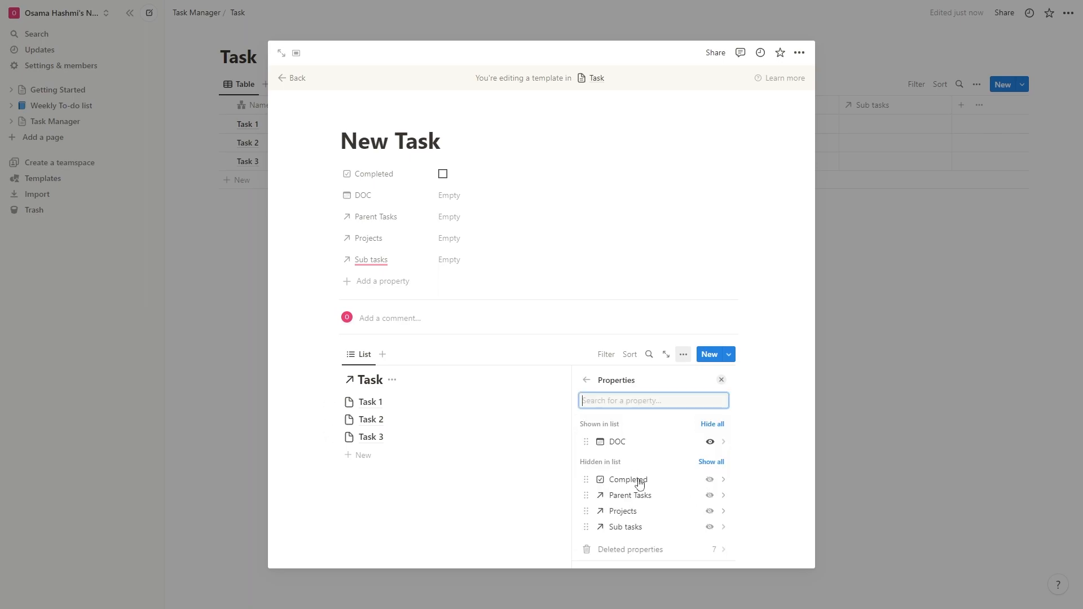
pyautogui.click(710, 481)
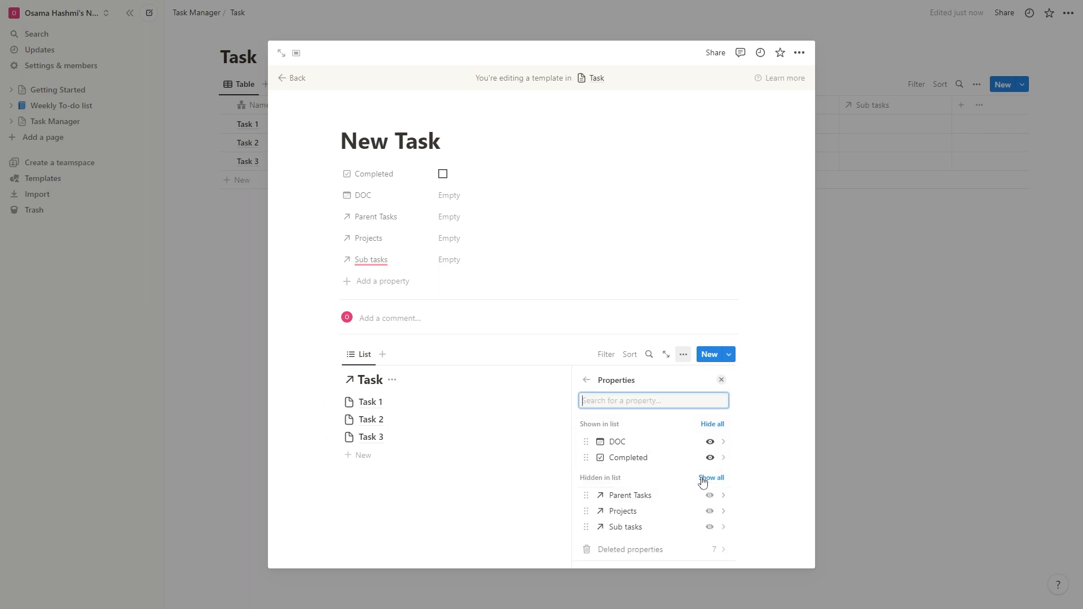
# Filter the template's linked list to entries whose Parent Tasks contains New Task and whose Completed is Unchecked
pyautogui.click(586, 380)
pyautogui.click(620, 480)
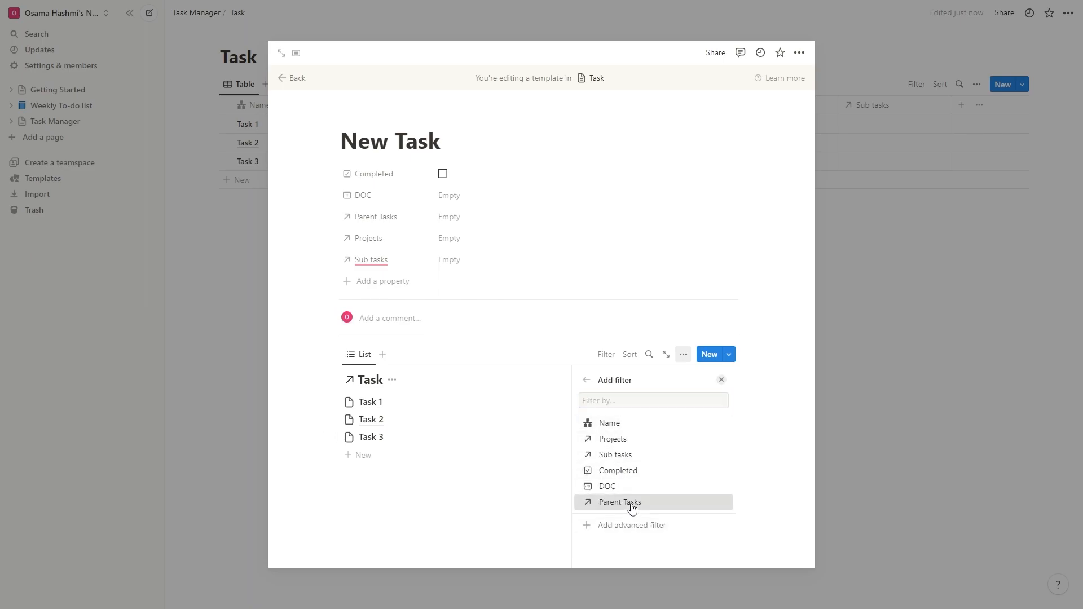
pyautogui.click(626, 504)
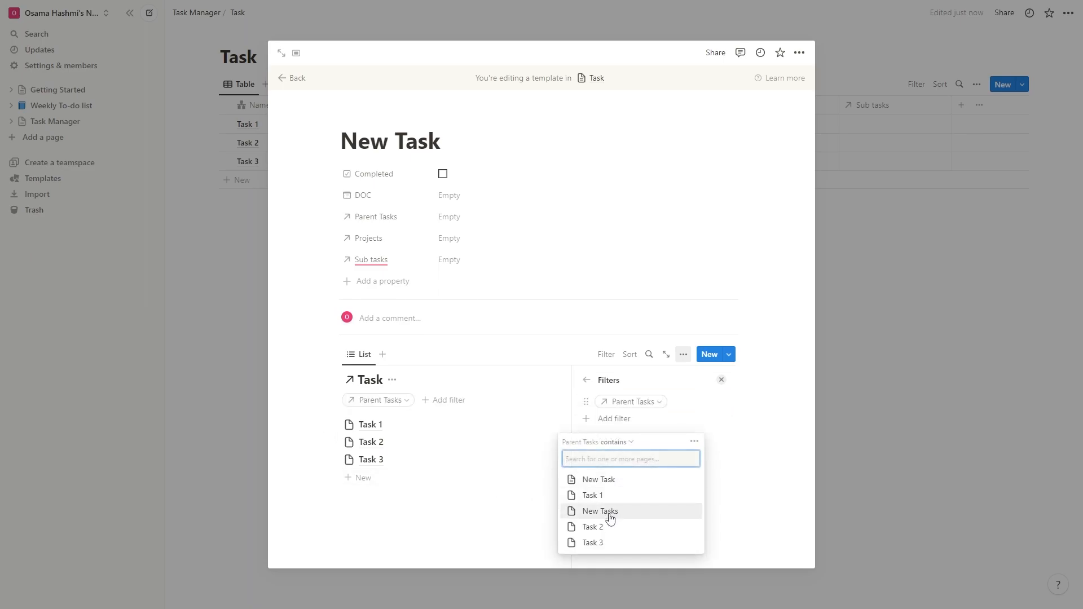
pyautogui.click(614, 480)
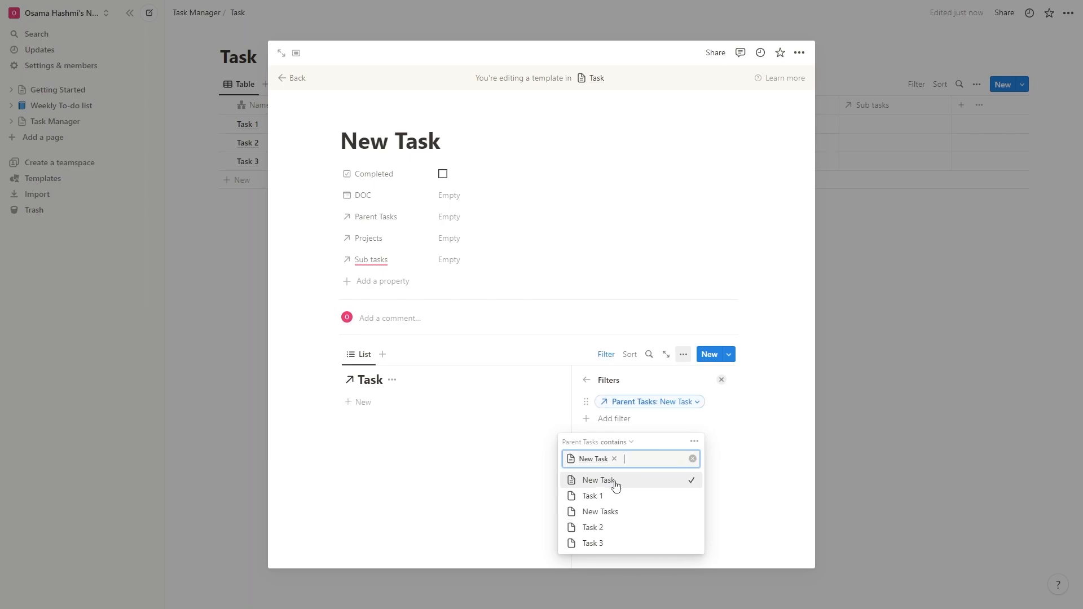
pyautogui.click(474, 463)
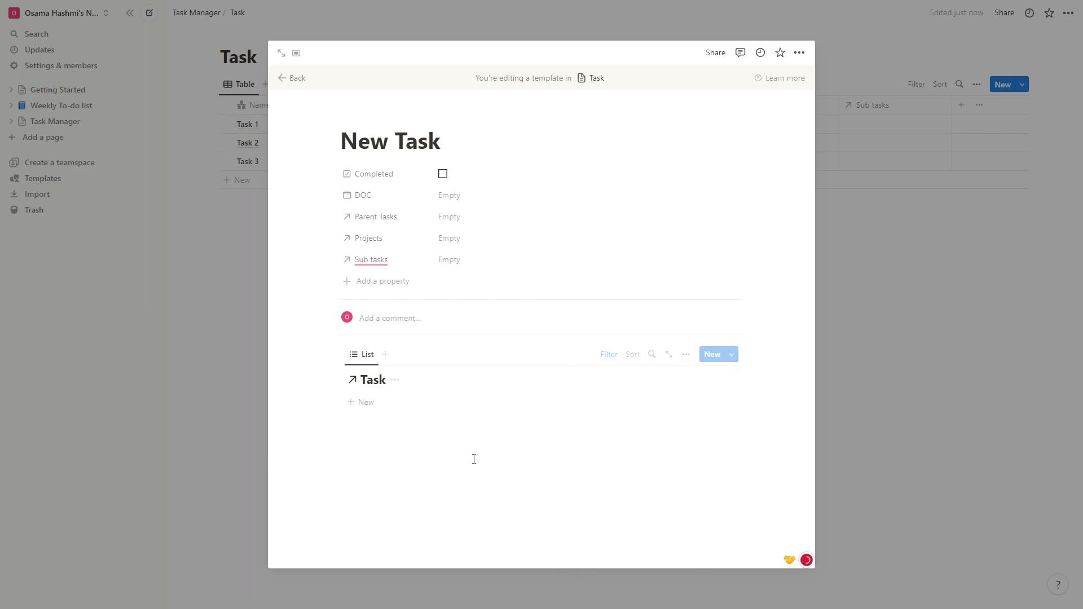
pyautogui.click(386, 355)
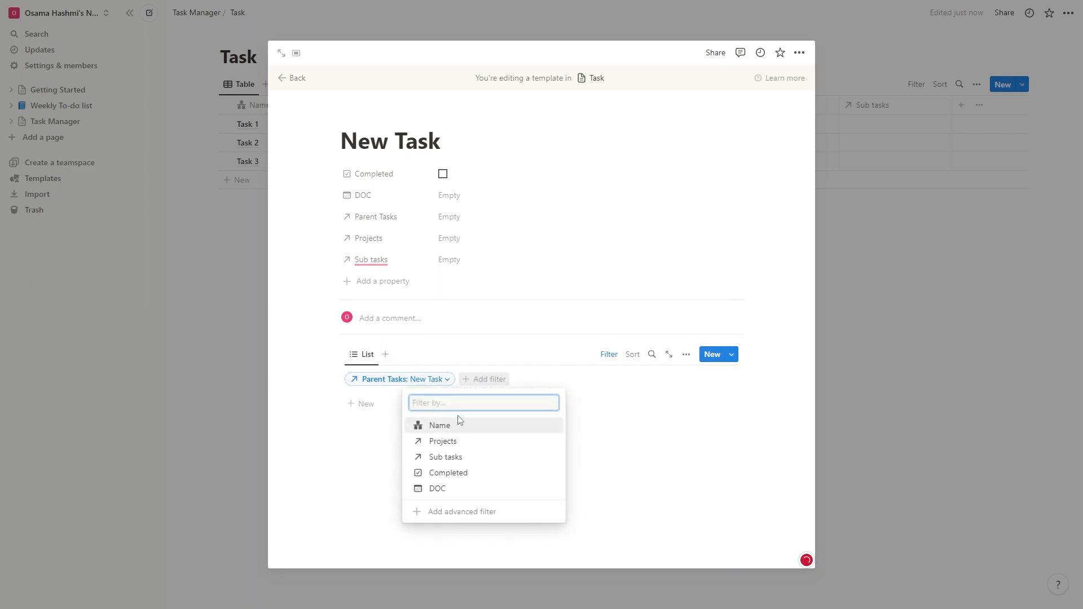
pyautogui.click(460, 478)
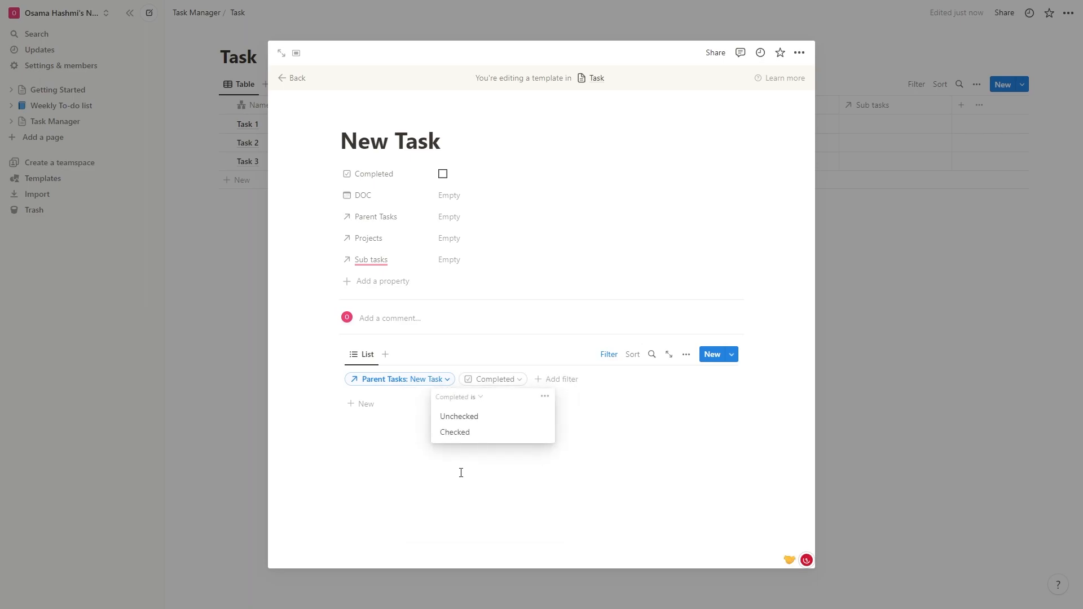
pyautogui.click(487, 423)
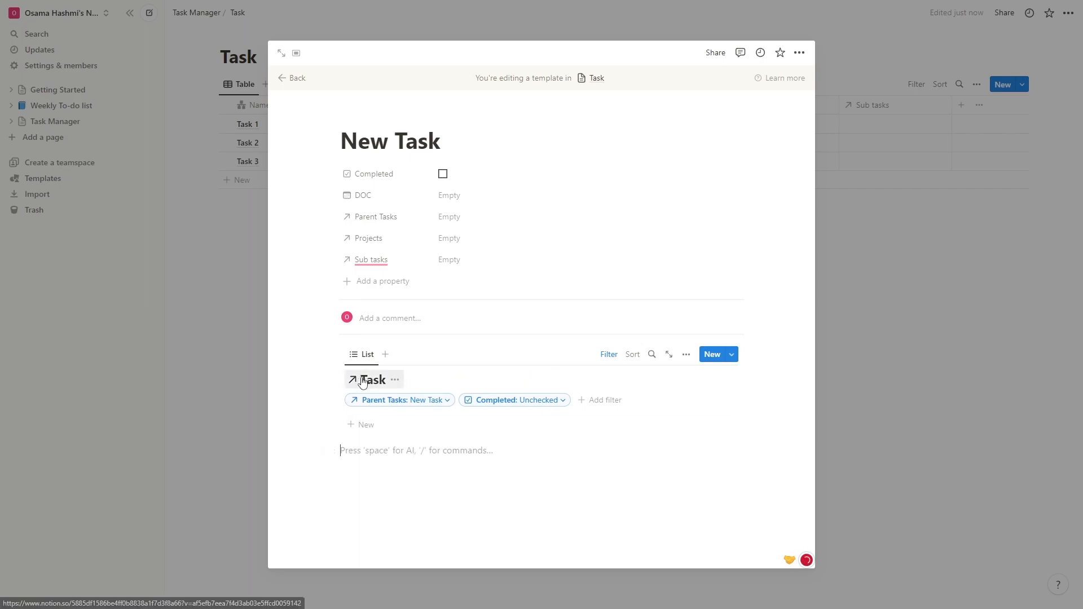
# Hide the database title of the linked Task list in the New Task template
pyautogui.click(396, 381)
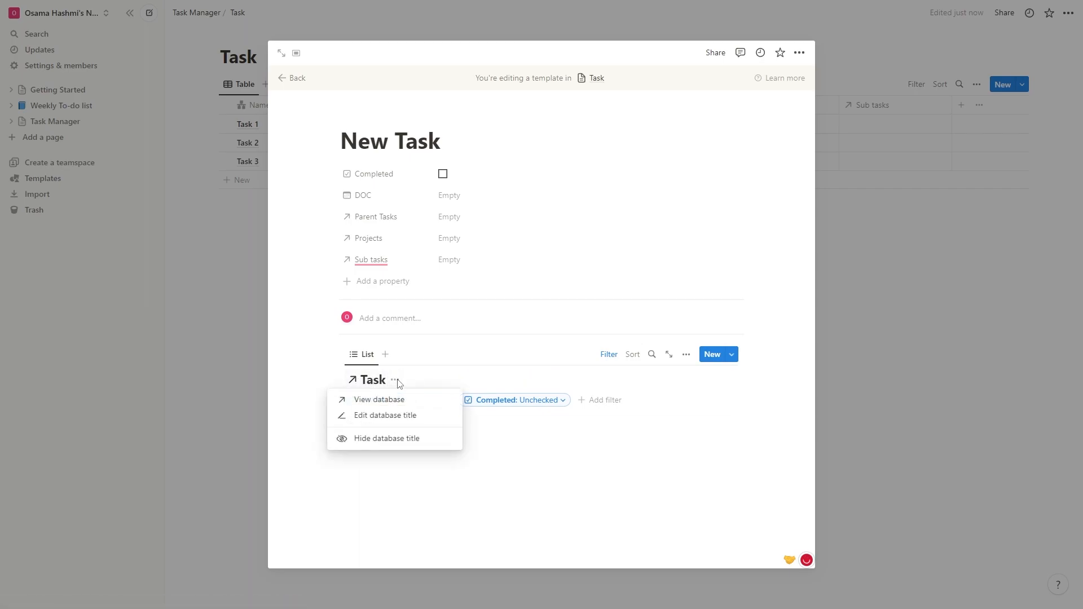
pyautogui.click(368, 358)
pyautogui.click(366, 358)
pyautogui.click(463, 354)
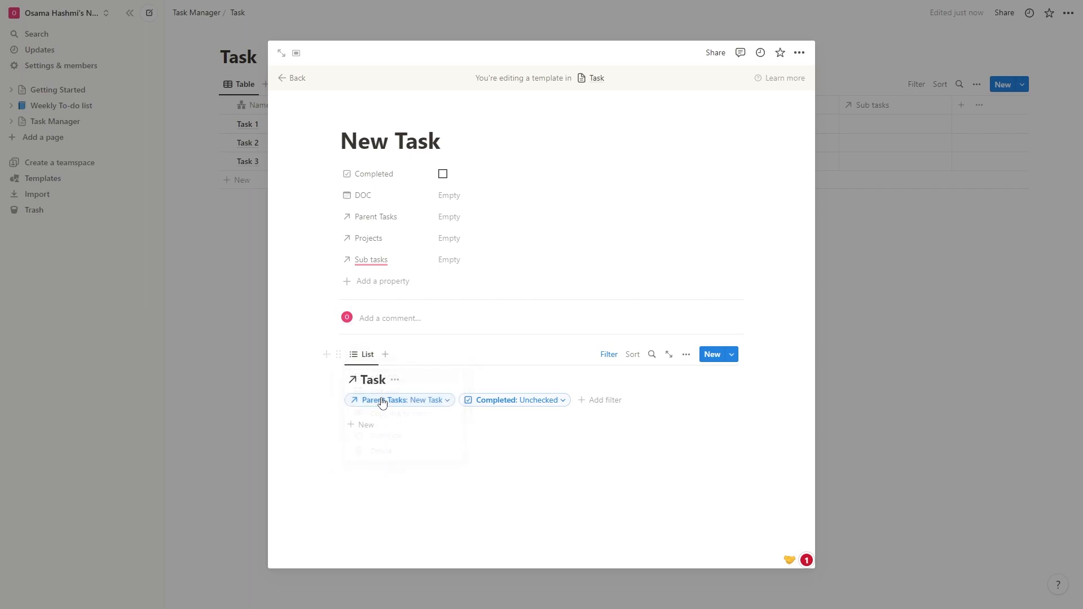
pyautogui.click(393, 382)
pyautogui.click(387, 440)
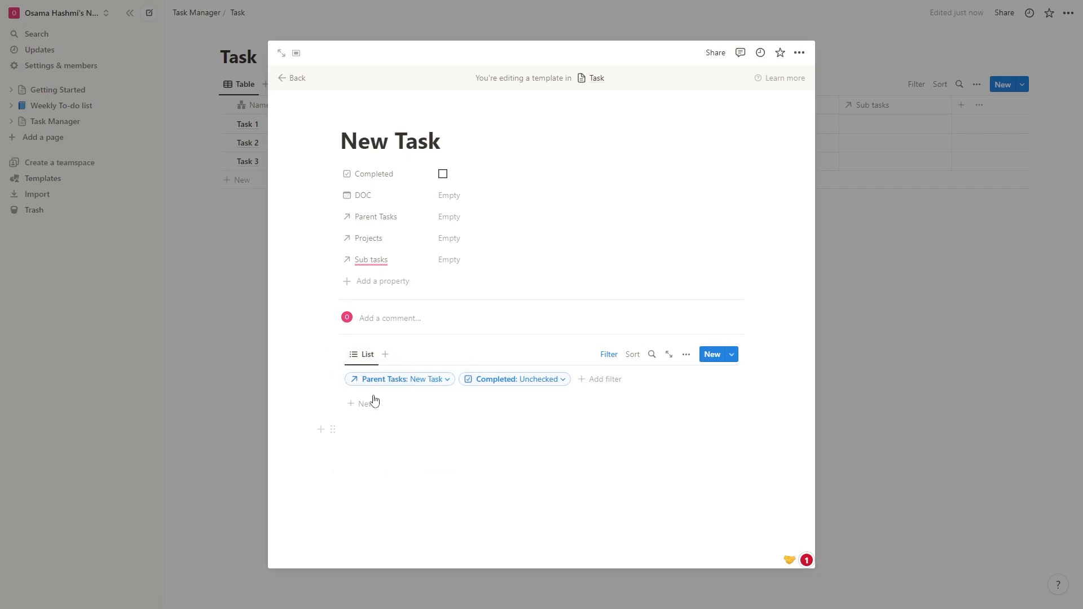
# Rename the template's linked list view as Subtasks
pyautogui.click(378, 361)
pyautogui.click(369, 389)
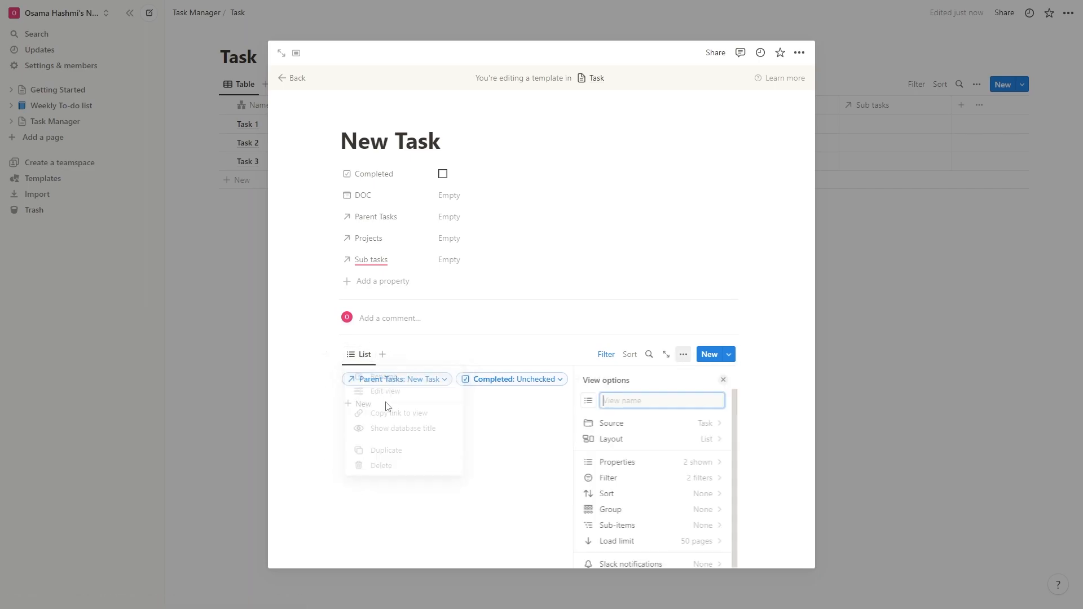
pyautogui.write('S')
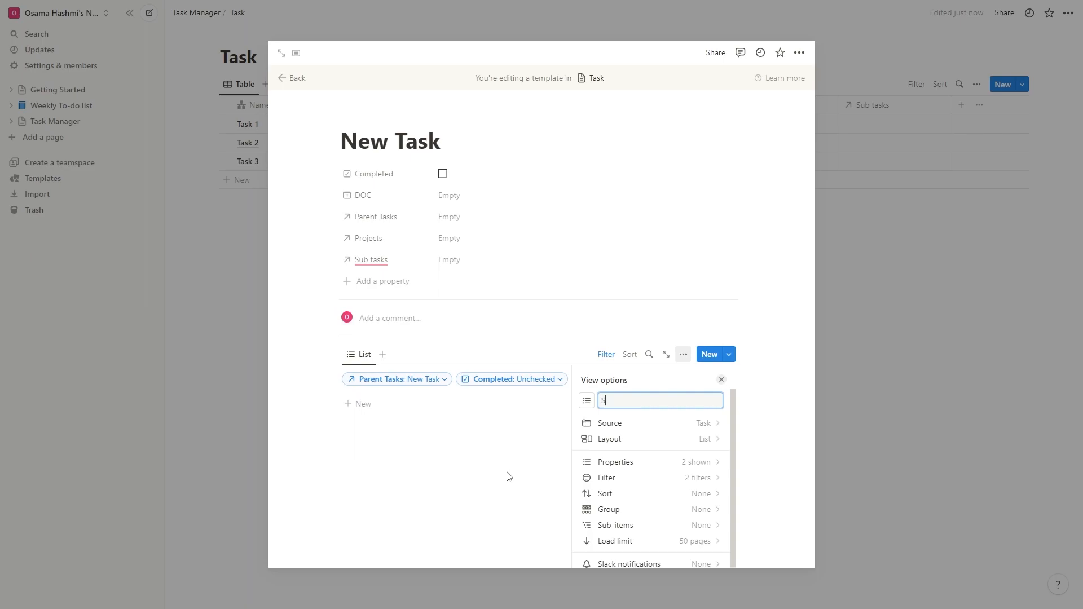
pyautogui.write('ubtasks')
pyautogui.click(509, 477)
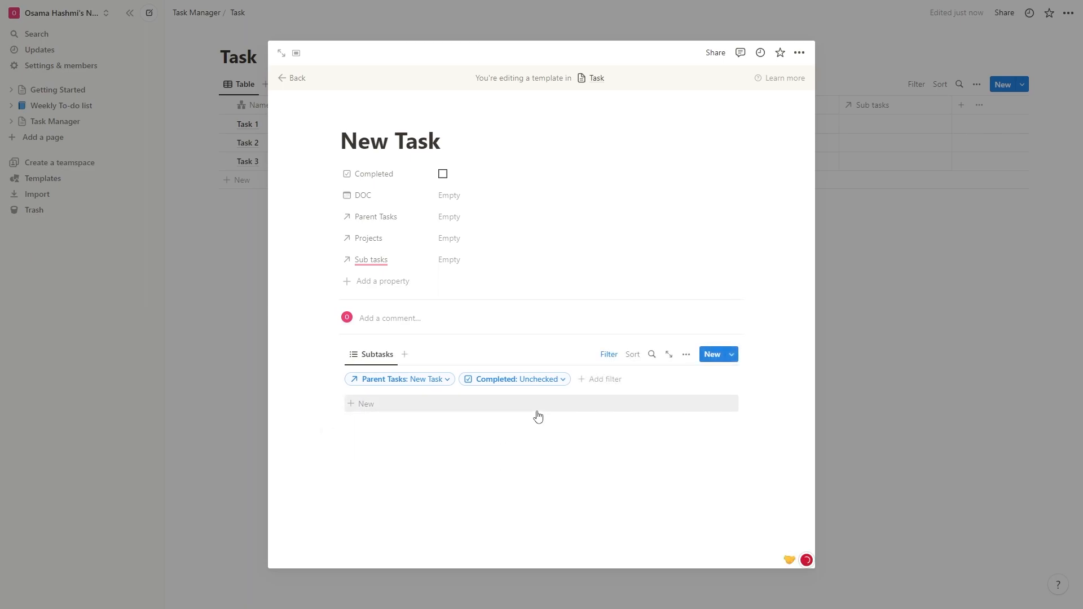
# Leave the New Task template and go to the parent Task Manager page
pyautogui.click(234, 322)
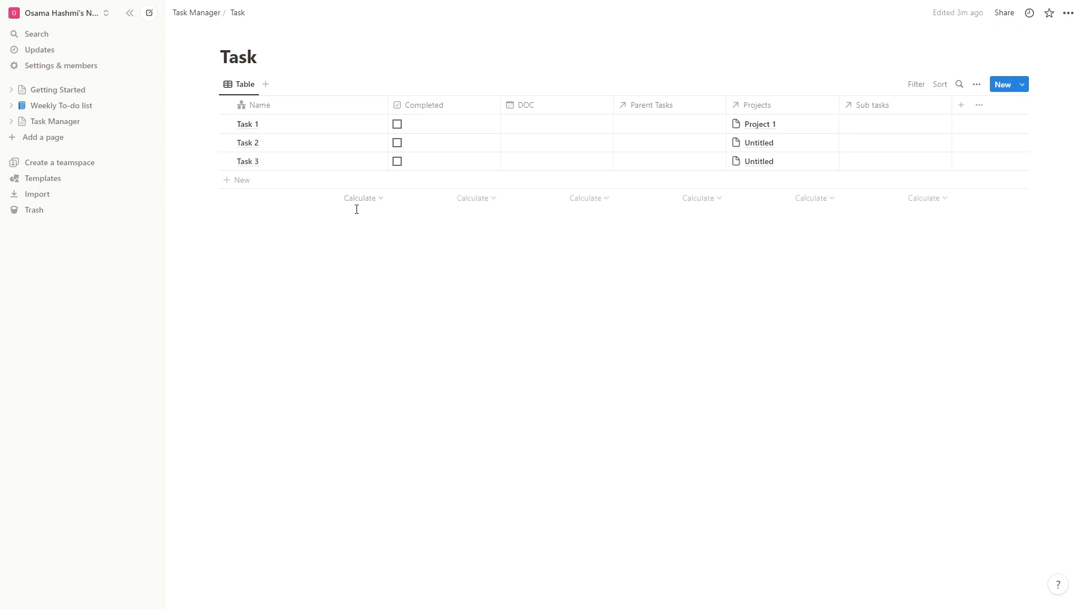
pyautogui.hotkey('alt', 'Left')
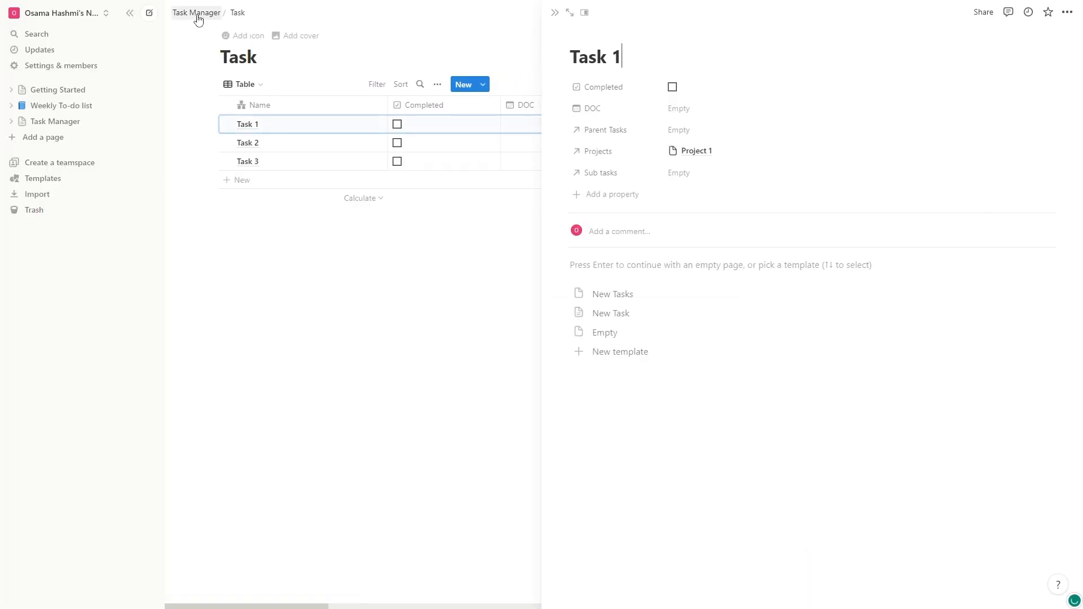
pyautogui.click(198, 13)
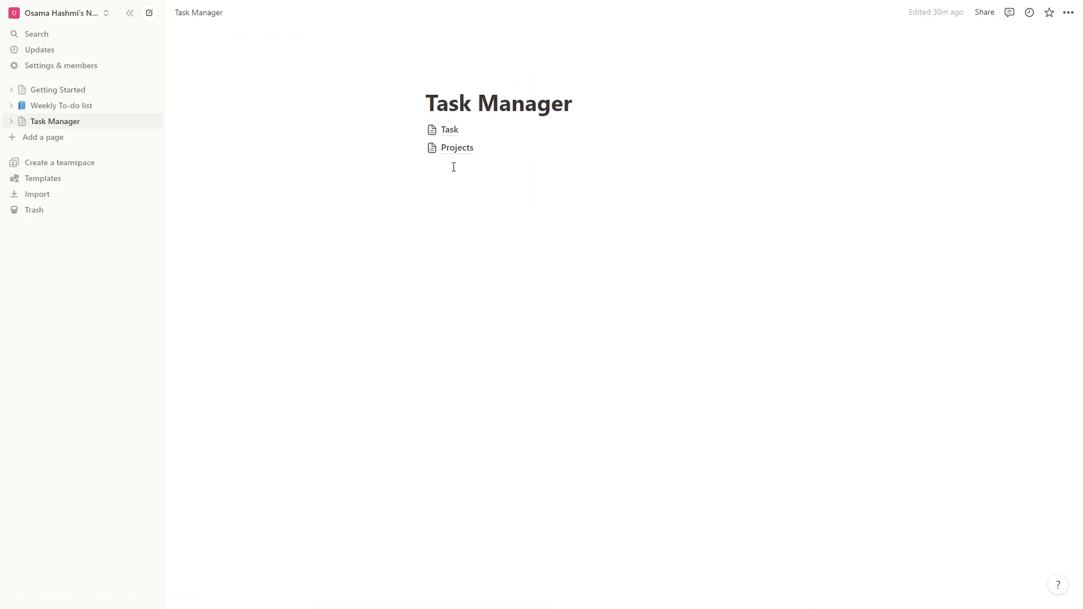
# Turn the Projects database into an inline database on the Task Manager page and copy its link
pyautogui.click(418, 130)
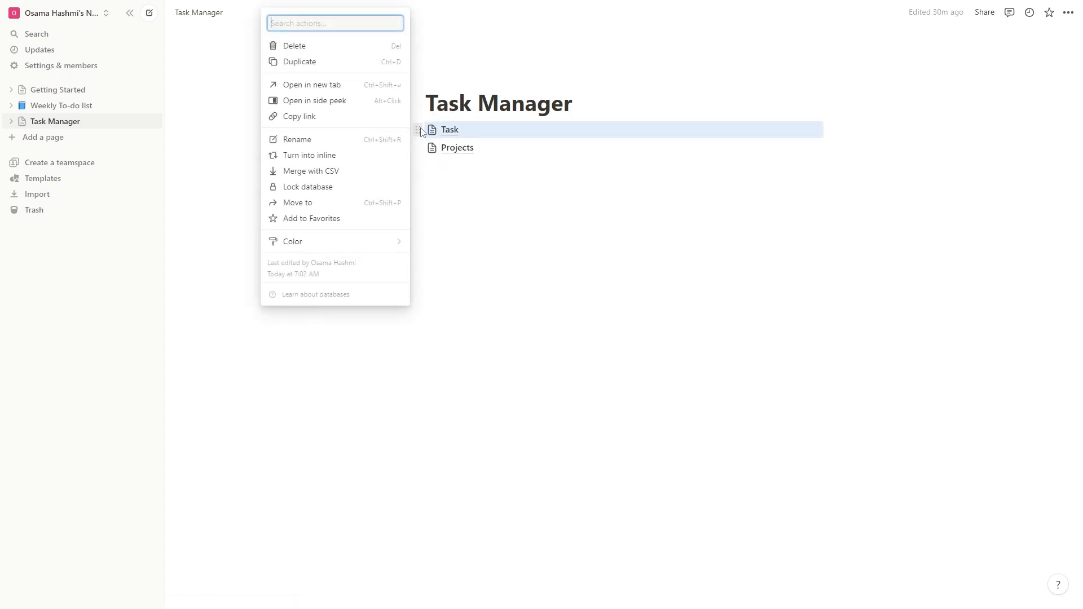
pyautogui.click(440, 200)
pyautogui.click(418, 148)
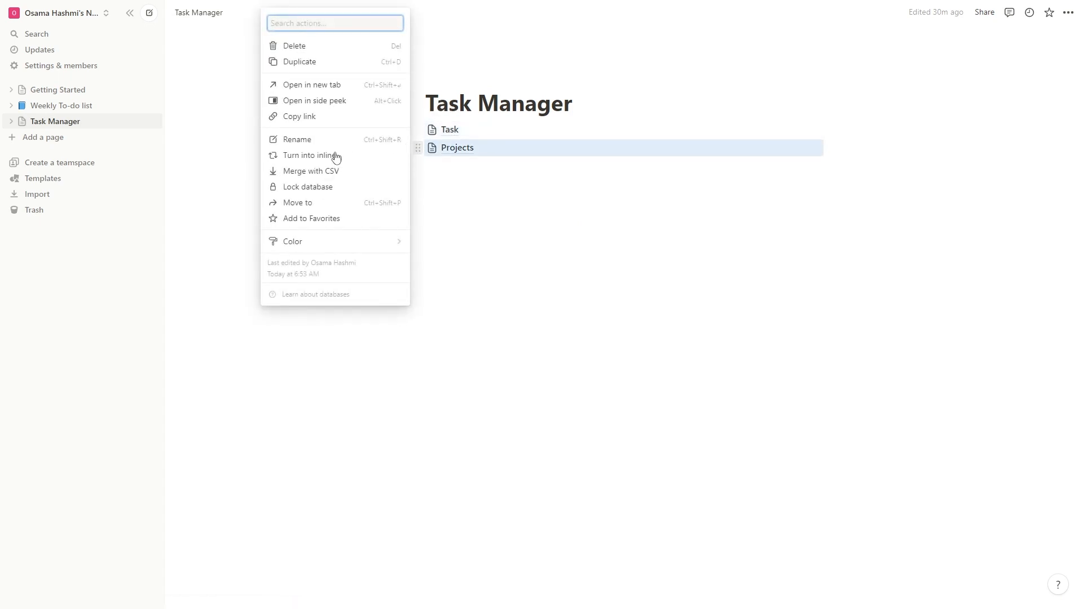
pyautogui.click(318, 160)
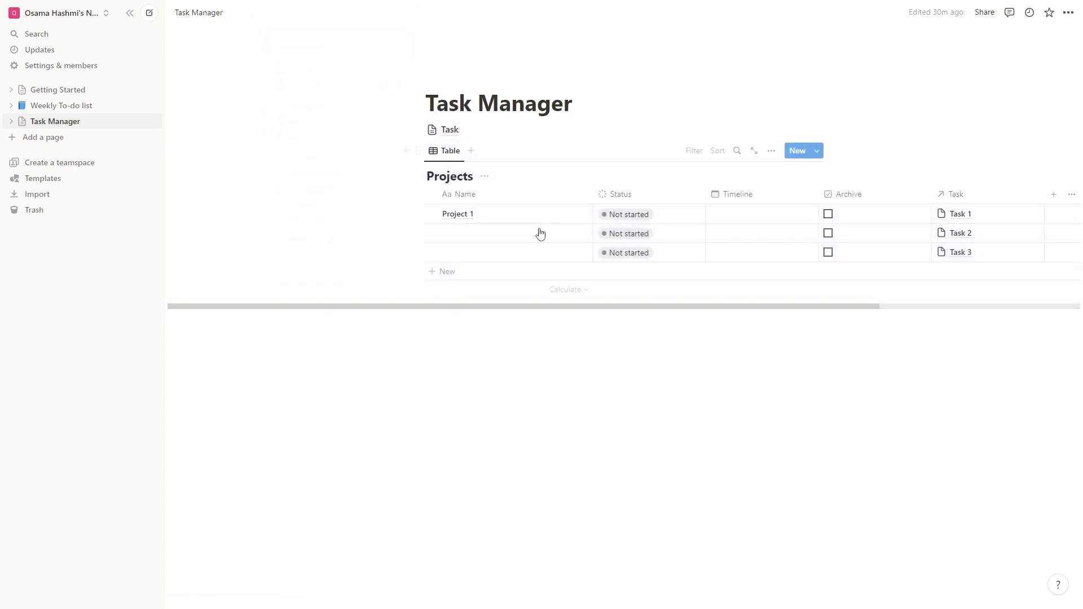
pyautogui.click(419, 150)
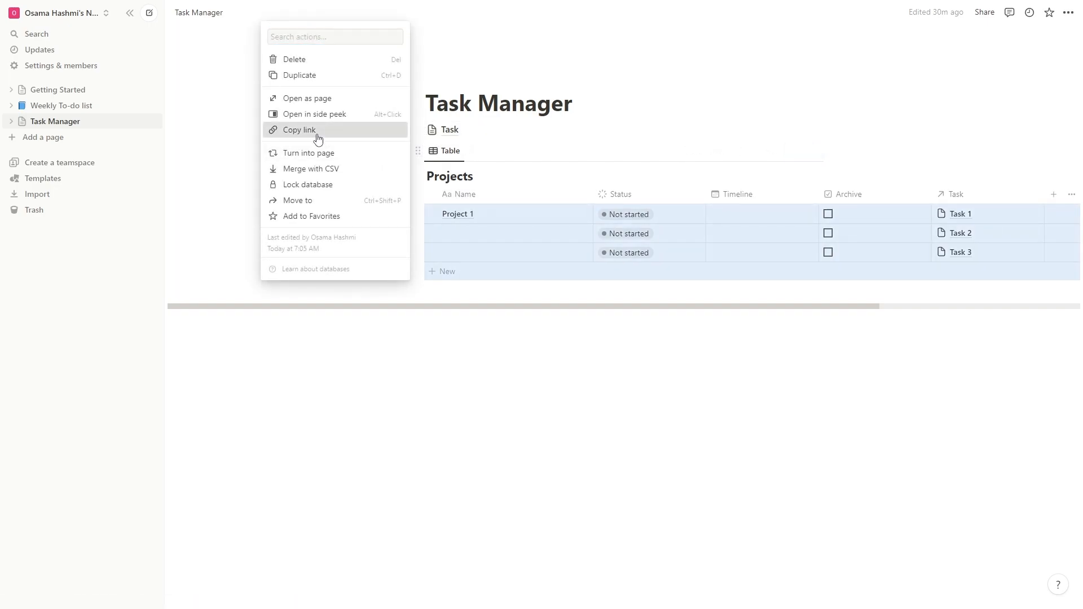
pyautogui.click(318, 134)
# Turn the Task database into an inline database on the Task Manager page and copy its link
pyautogui.click(418, 129)
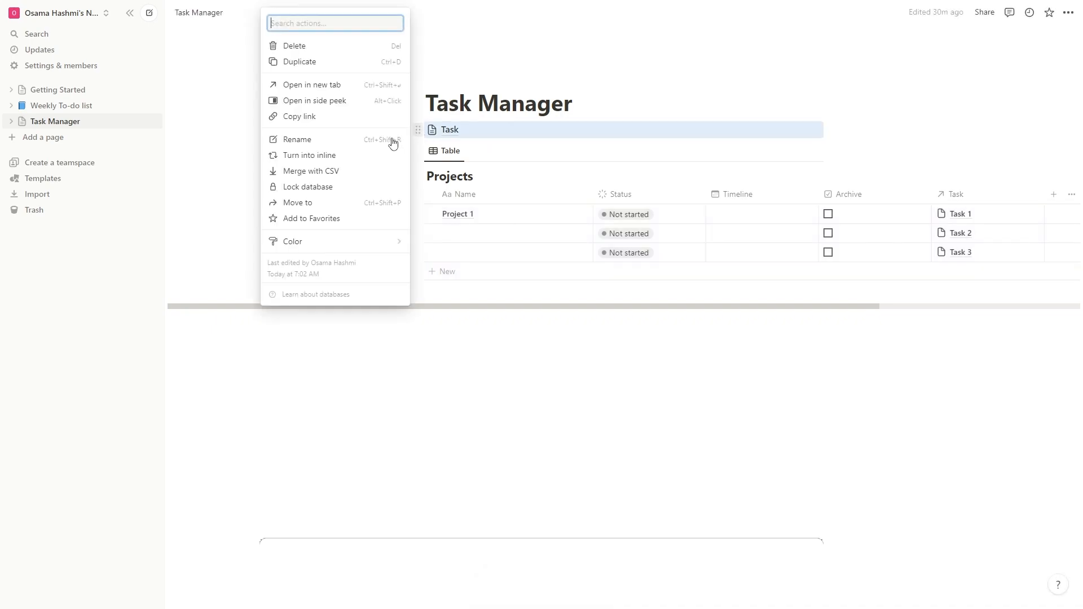
pyautogui.click(353, 156)
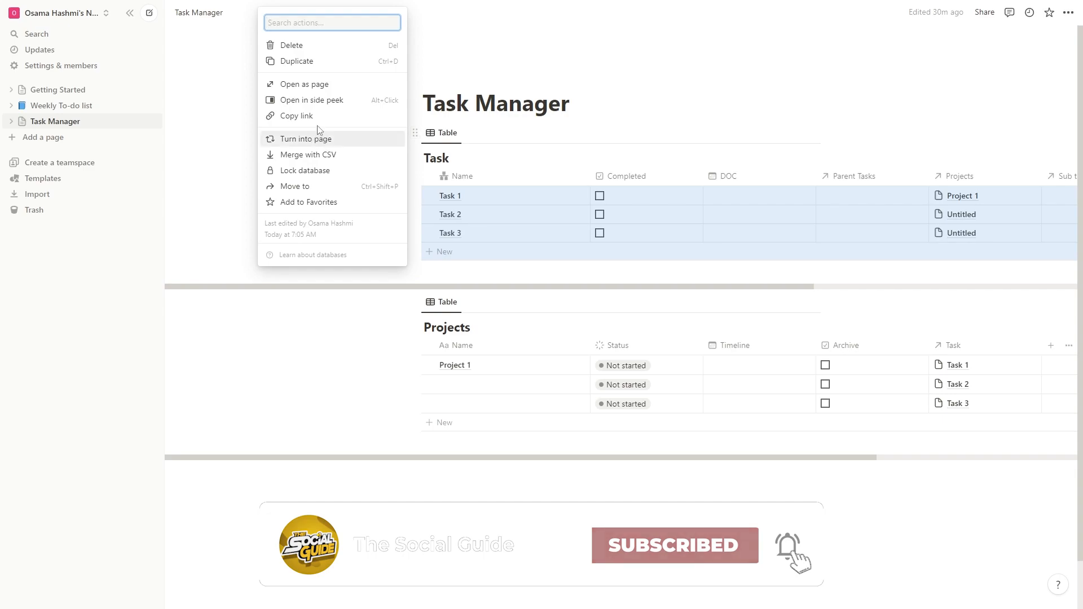
pyautogui.click(313, 116)
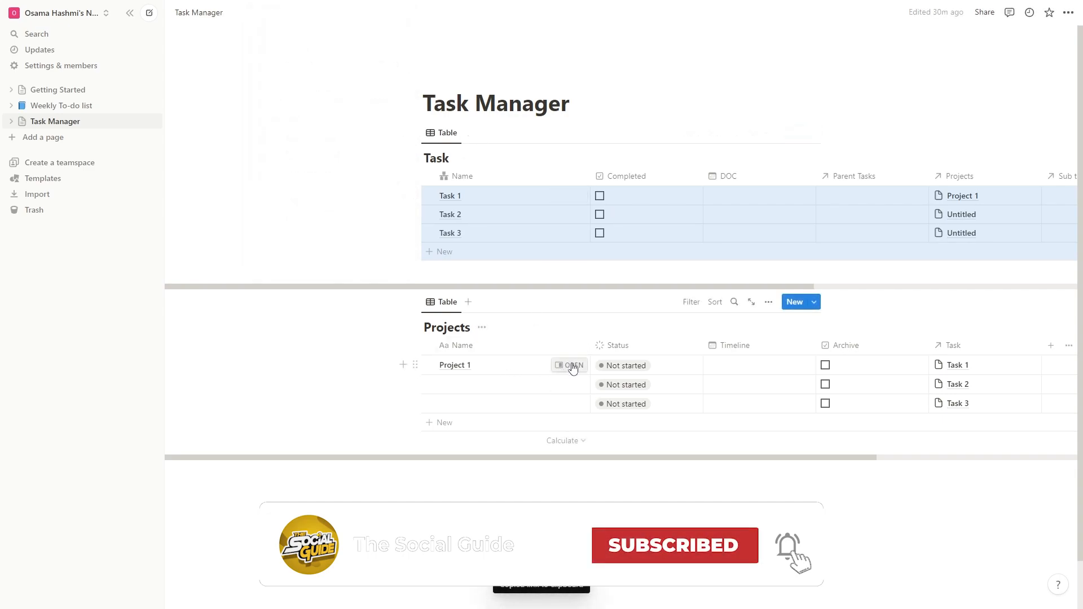
# Open Project 1 and create a new Projects template from it named New Project
pyautogui.click(570, 365)
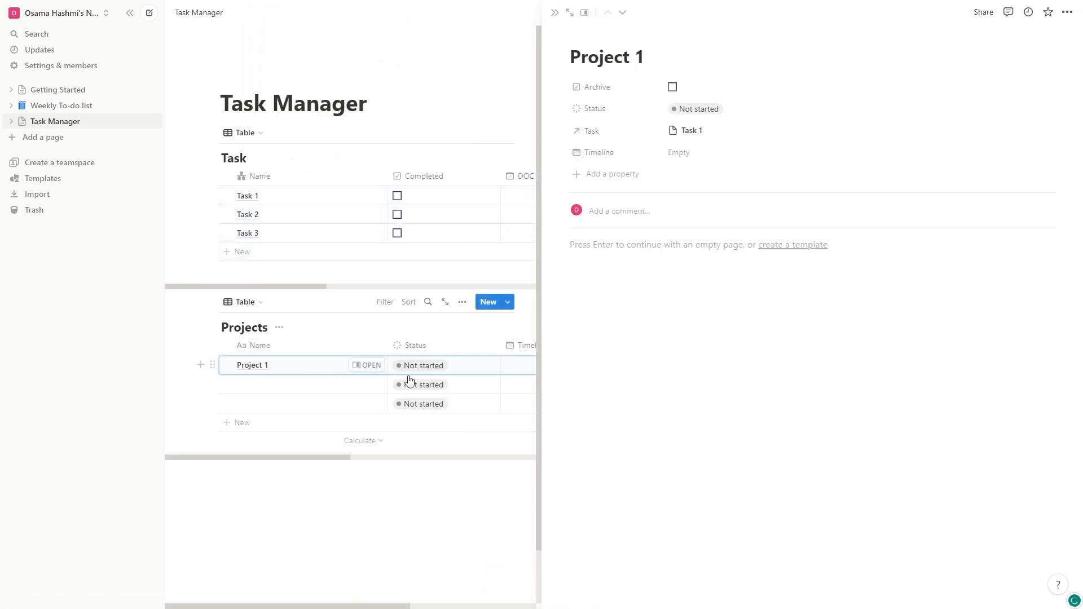
pyautogui.click(804, 249)
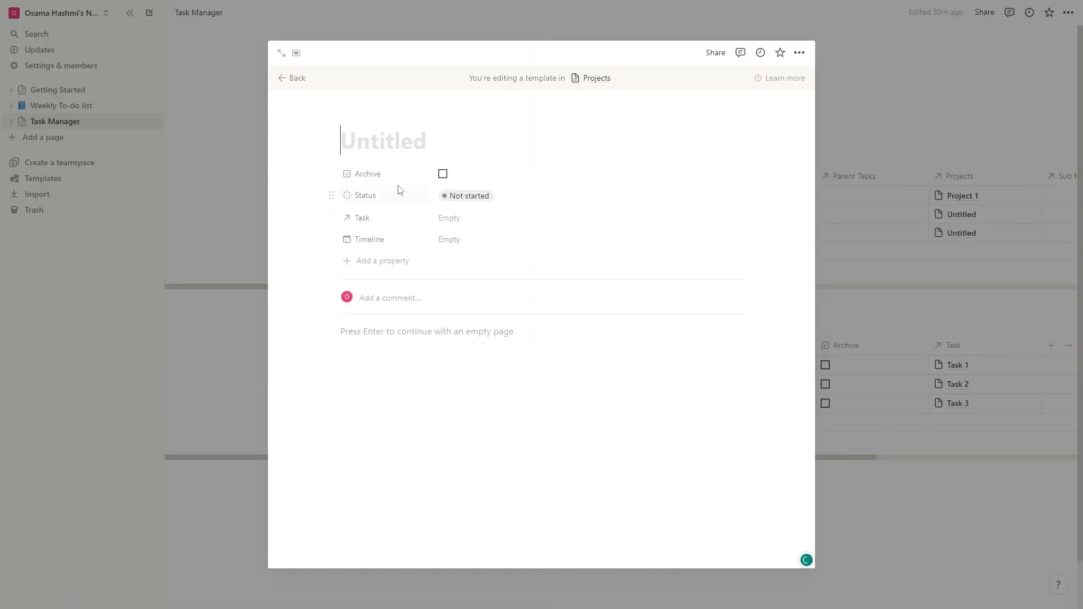
pyautogui.write('New Project')
pyautogui.press('Return')
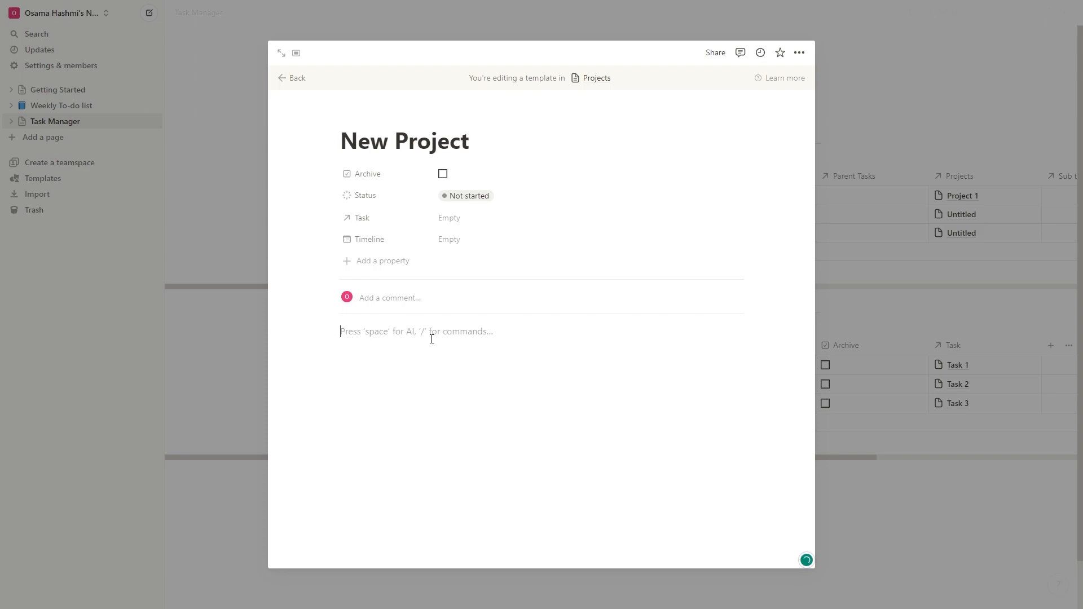
# Insert a linked view of the Task database in the New Project template, using a new List layout with the database title hidden
pyautogui.hotkey('ctrl', 'v')
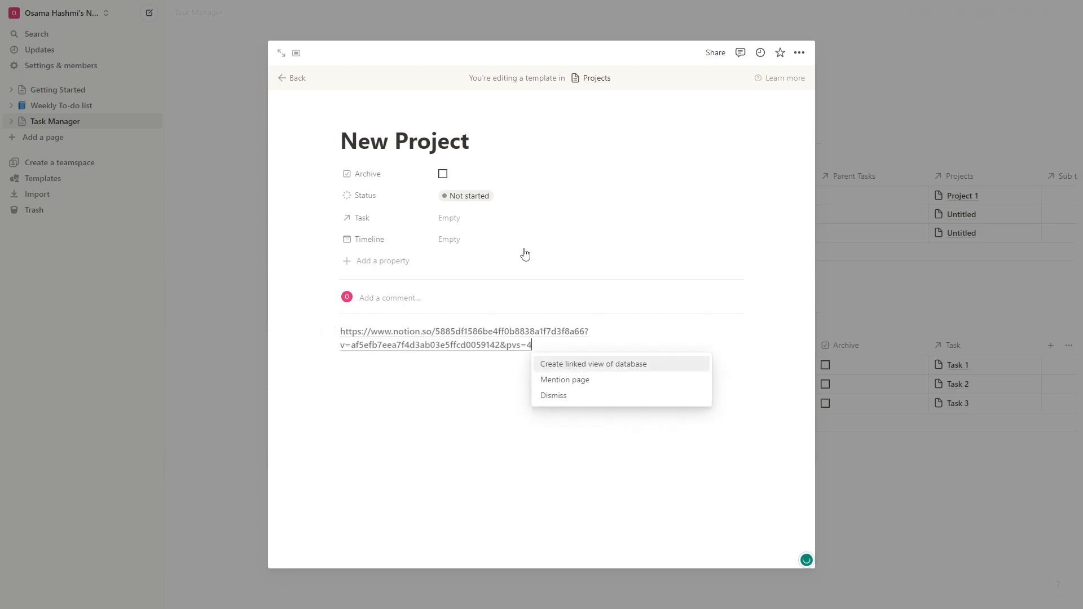
pyautogui.click(573, 369)
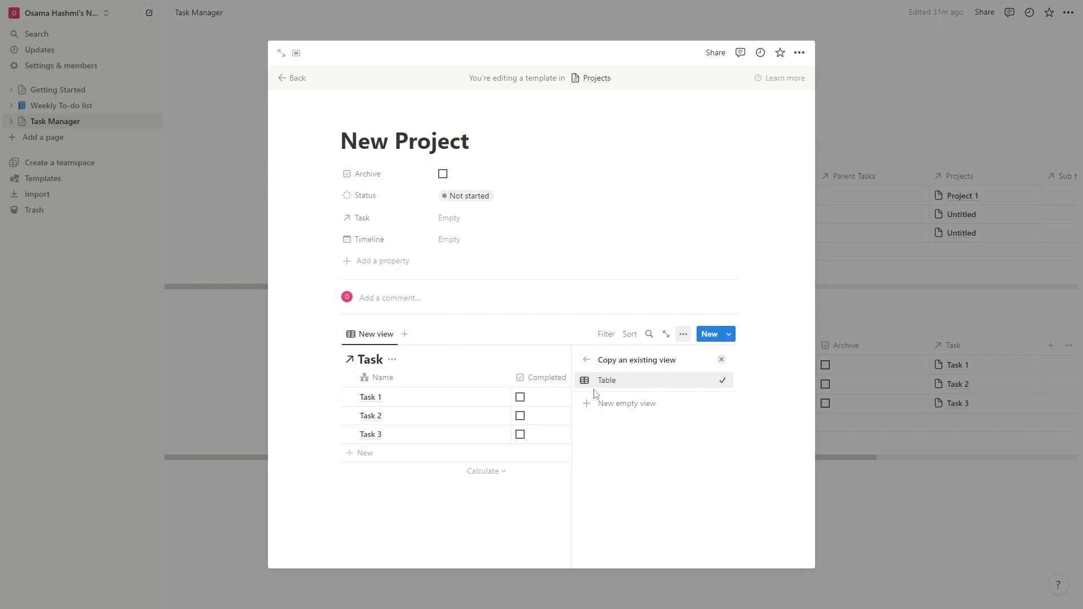
pyautogui.click(618, 405)
pyautogui.click(642, 460)
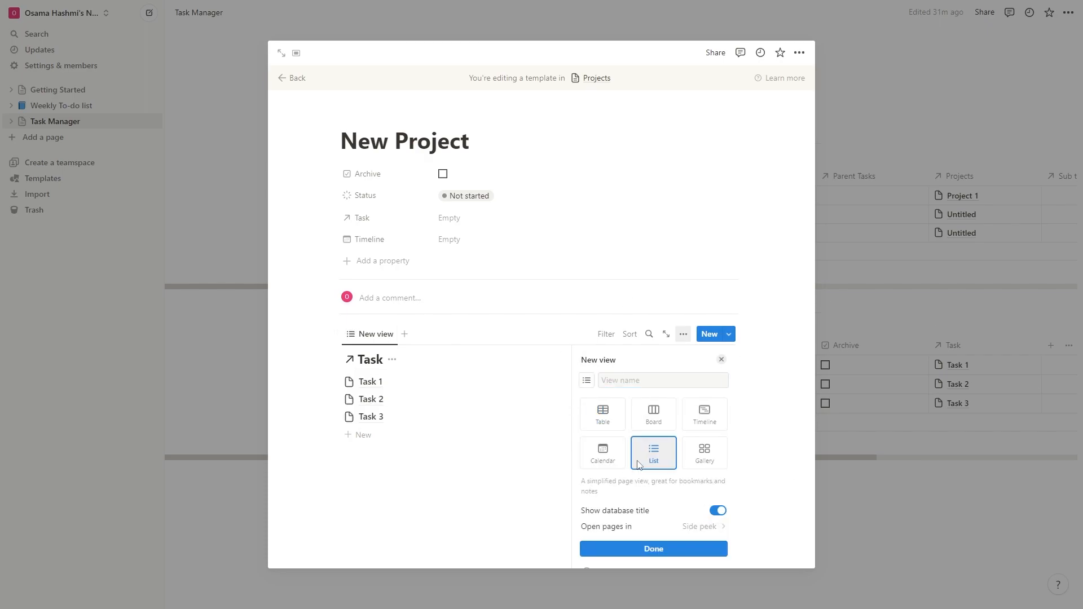
pyautogui.click(655, 550)
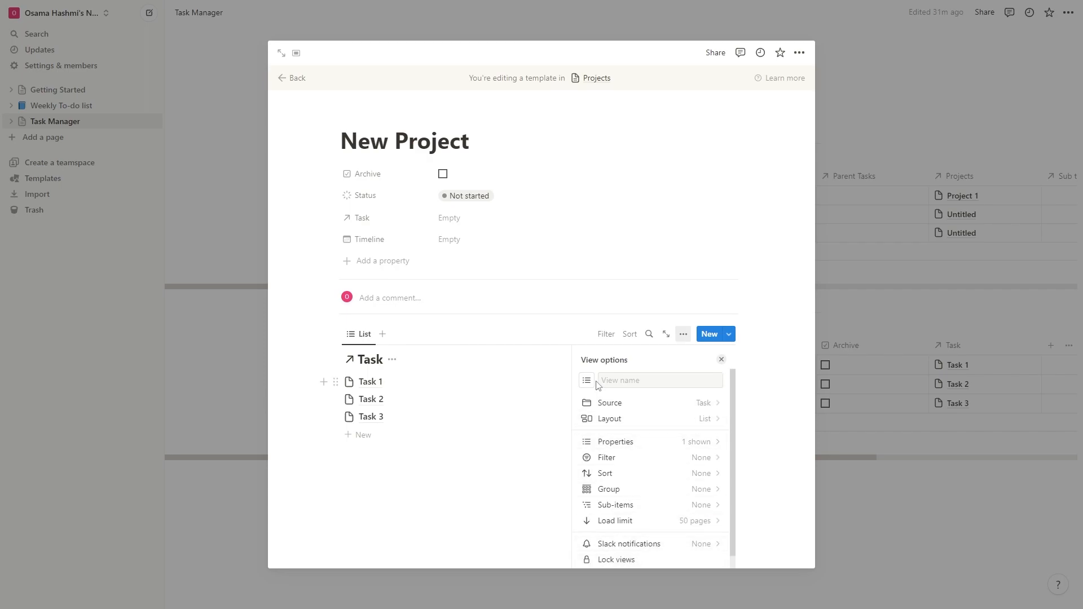
pyautogui.click(392, 360)
pyautogui.click(408, 419)
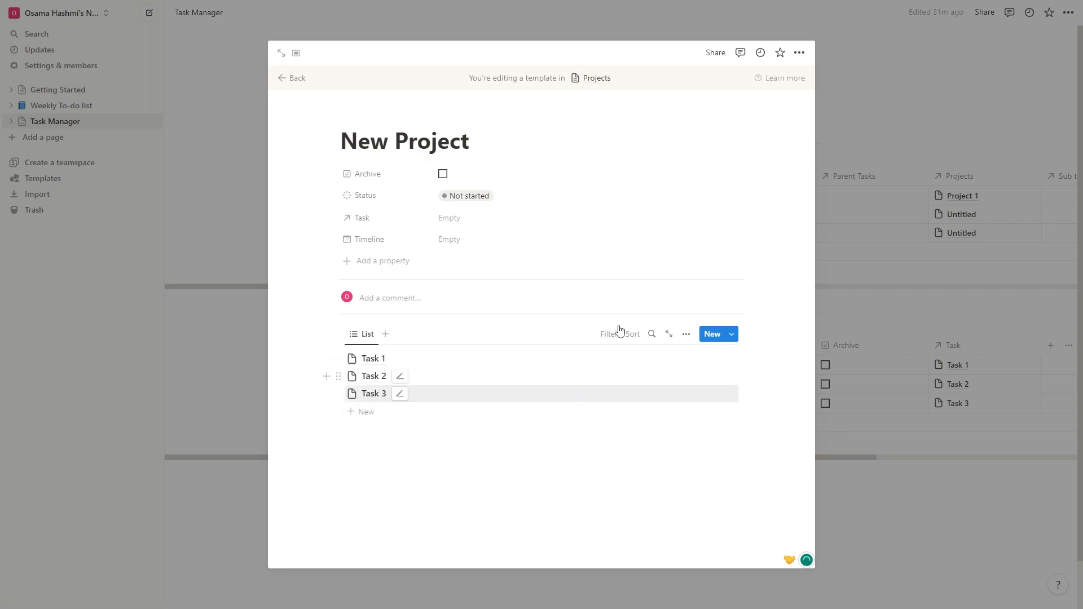
# Filter the linked task list to Projects containing New Project and Completed set to Unchecked
pyautogui.click(612, 335)
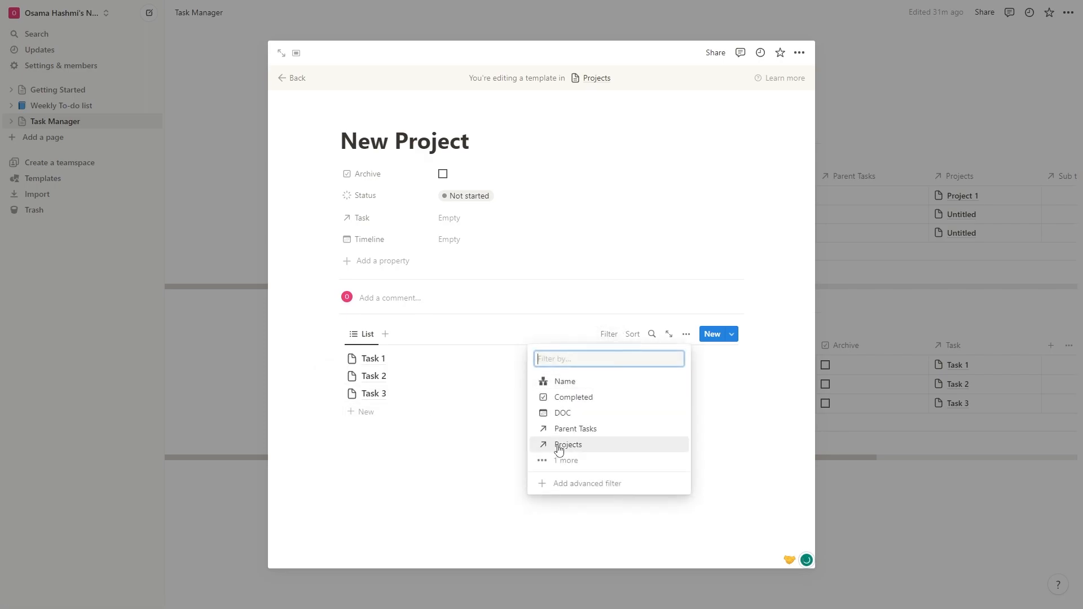
pyautogui.click(593, 464)
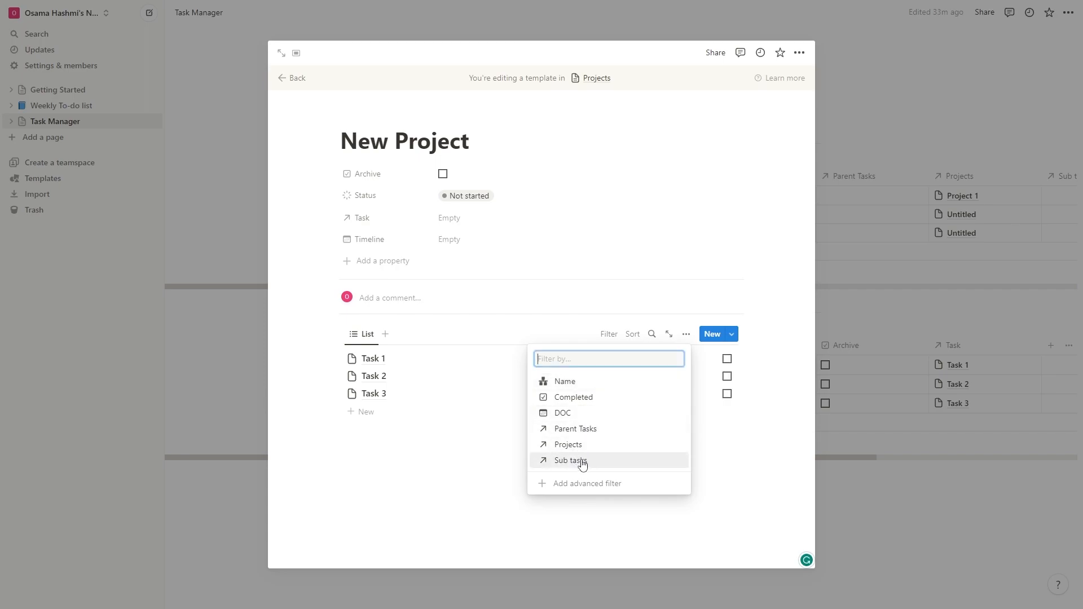
pyautogui.click(576, 447)
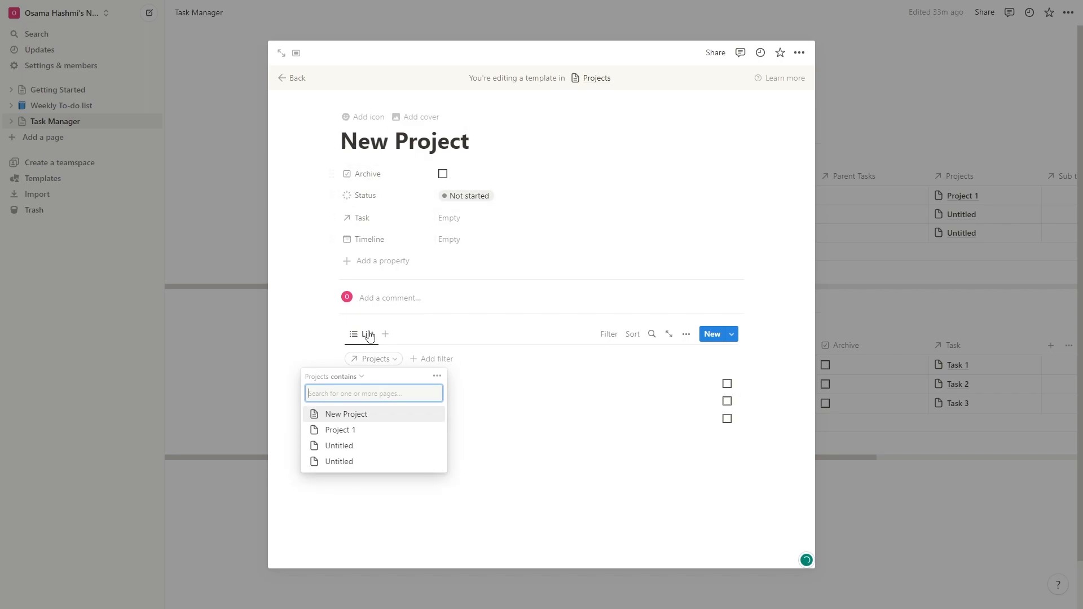
pyautogui.click(356, 420)
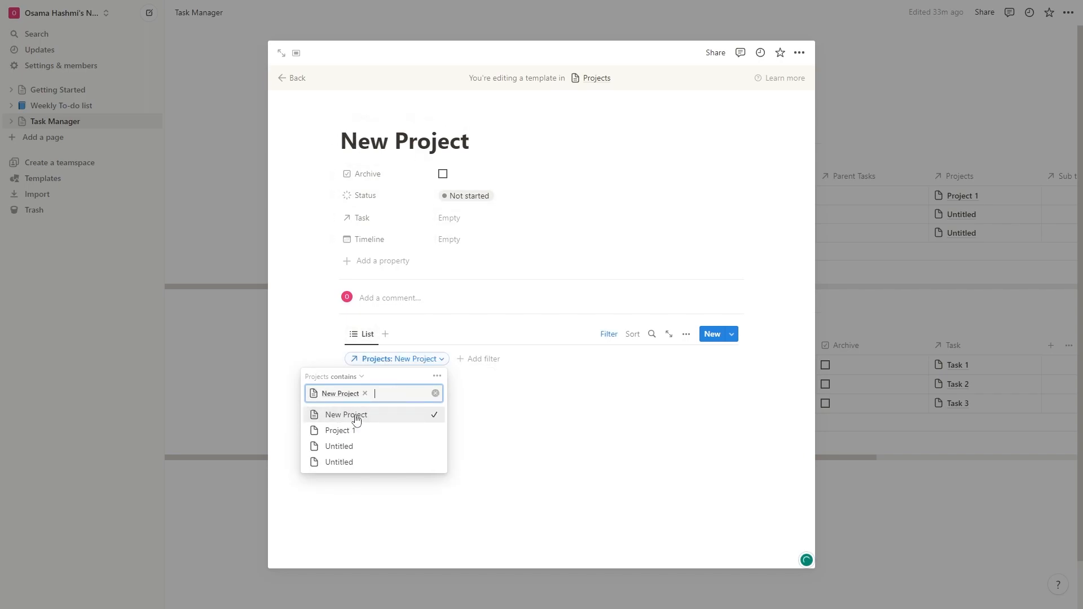
pyautogui.click(449, 400)
pyautogui.click(480, 359)
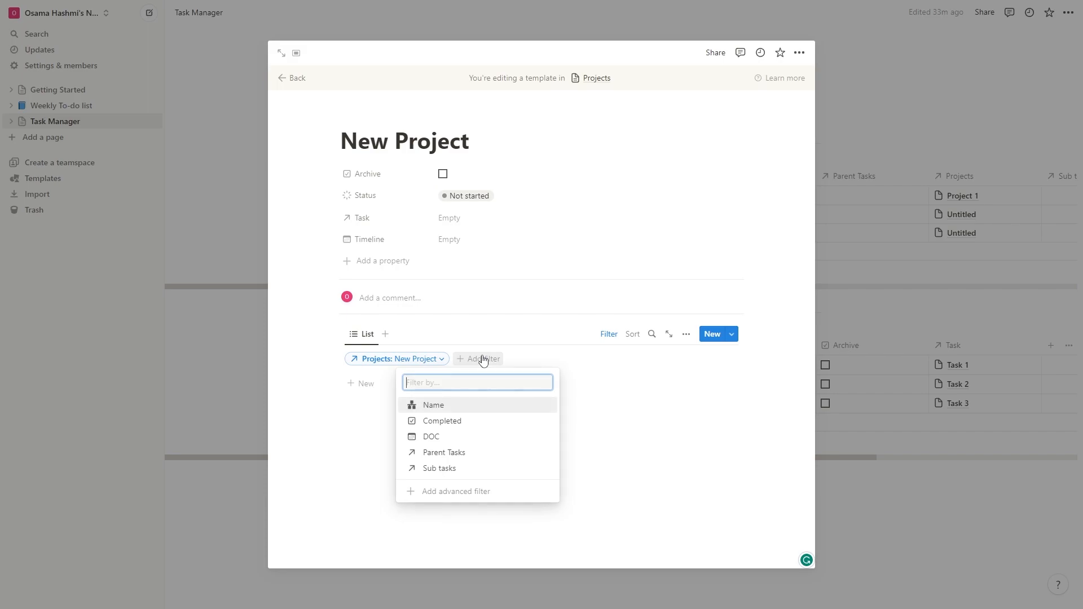
pyautogui.click(455, 427)
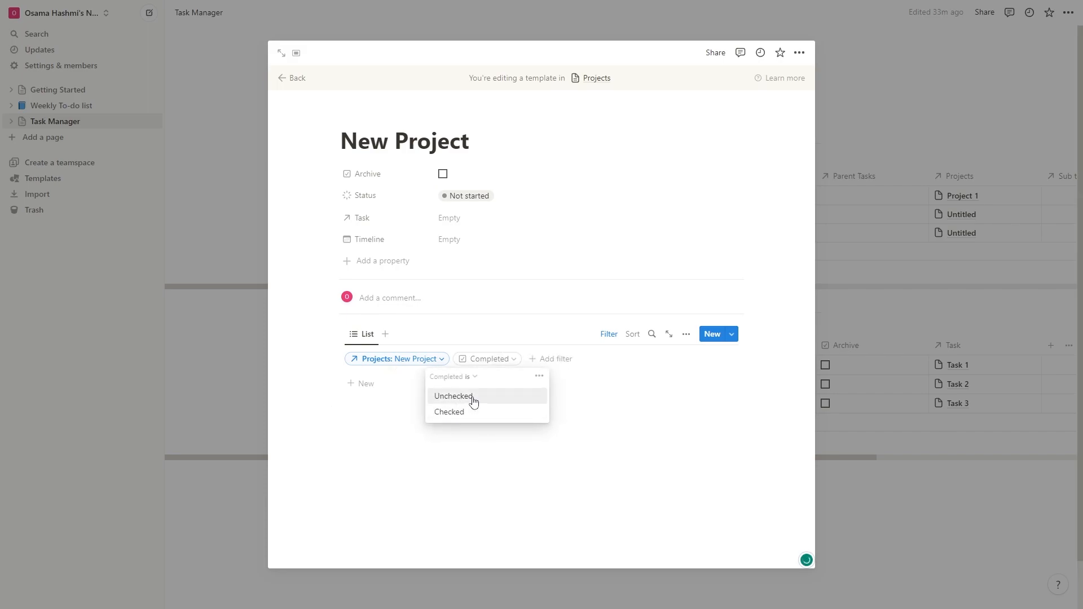
pyautogui.click(472, 397)
# Rename the template's linked list view as Incomplete and duplicate the whole block
pyautogui.click(366, 337)
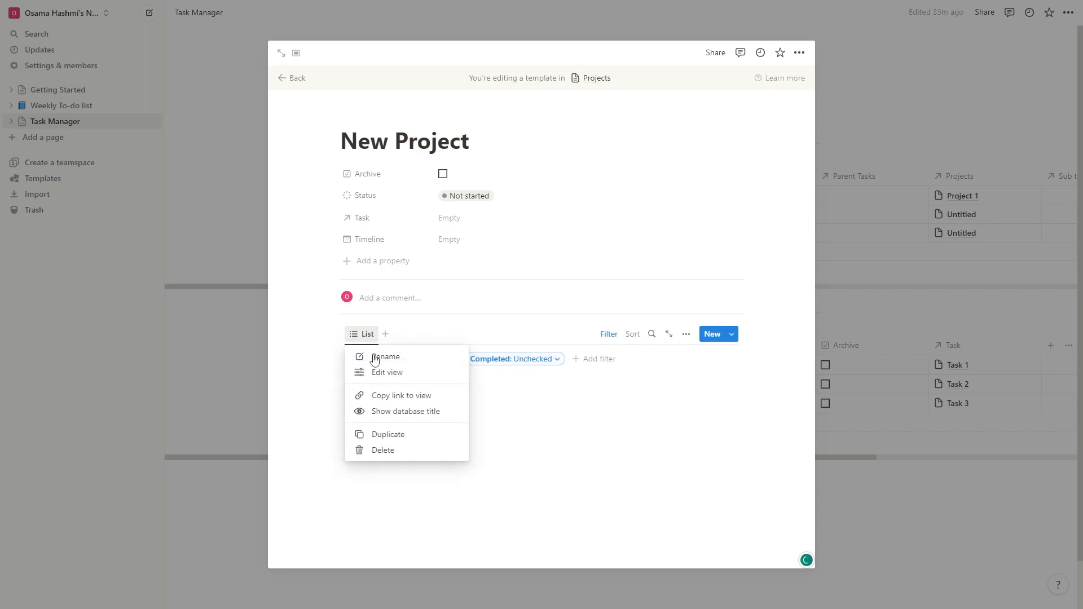
pyautogui.click(375, 358)
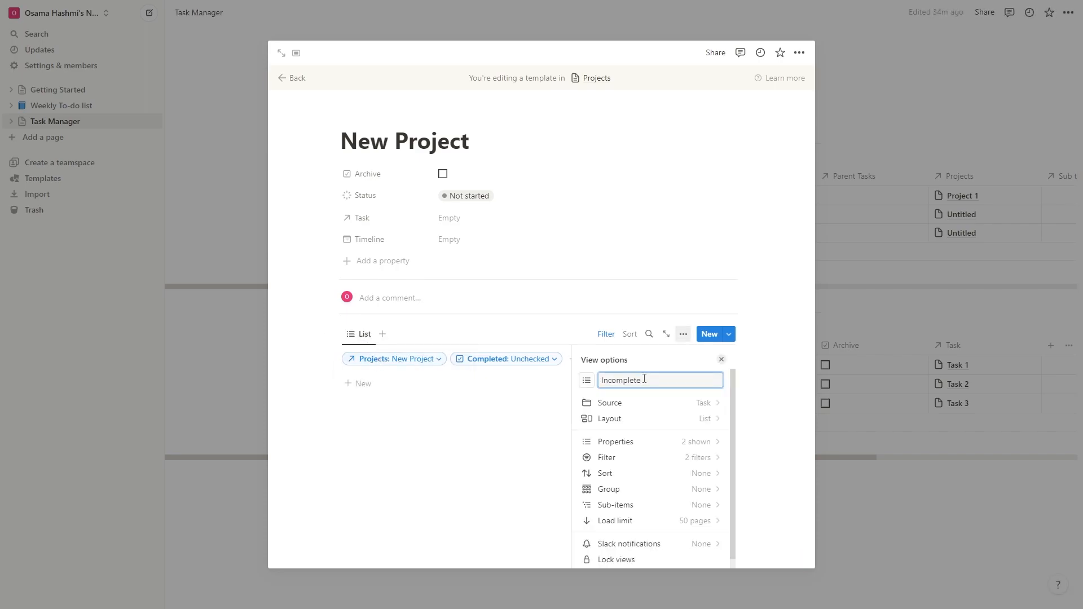
pyautogui.click(338, 332)
pyautogui.hotkey('ctrl', 'd')
# Place the two linked task lists side by side and rename one copy as Complete
pyautogui.moveTo(336, 413); pyautogui.dragTo(394, 341)
pyautogui.click(393, 338)
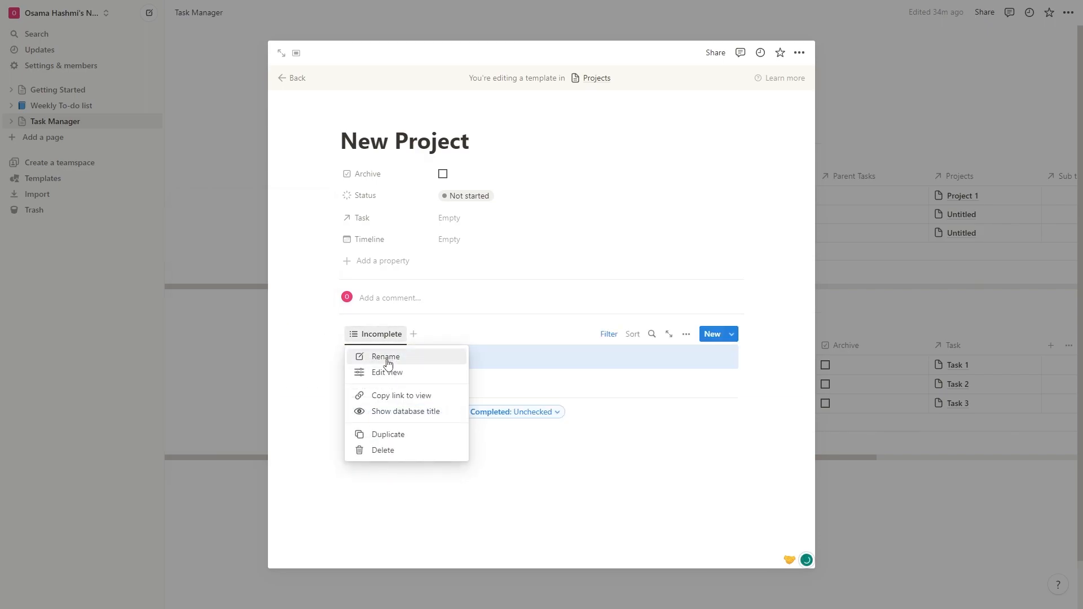
pyautogui.click(388, 361)
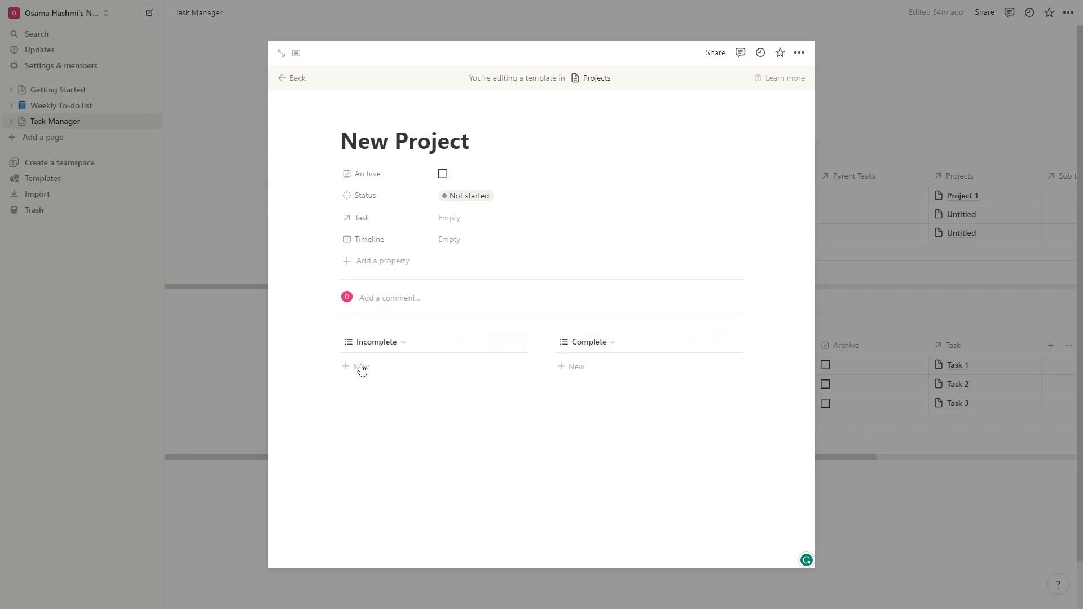
pyautogui.click(365, 445)
pyautogui.write('/')
pyautogui.scroll(-8, 424, 347)
pyautogui.scroll(-10, 427, 345)
pyautogui.scroll(6, 429, 347)
pyautogui.scroll(2, 428, 346)
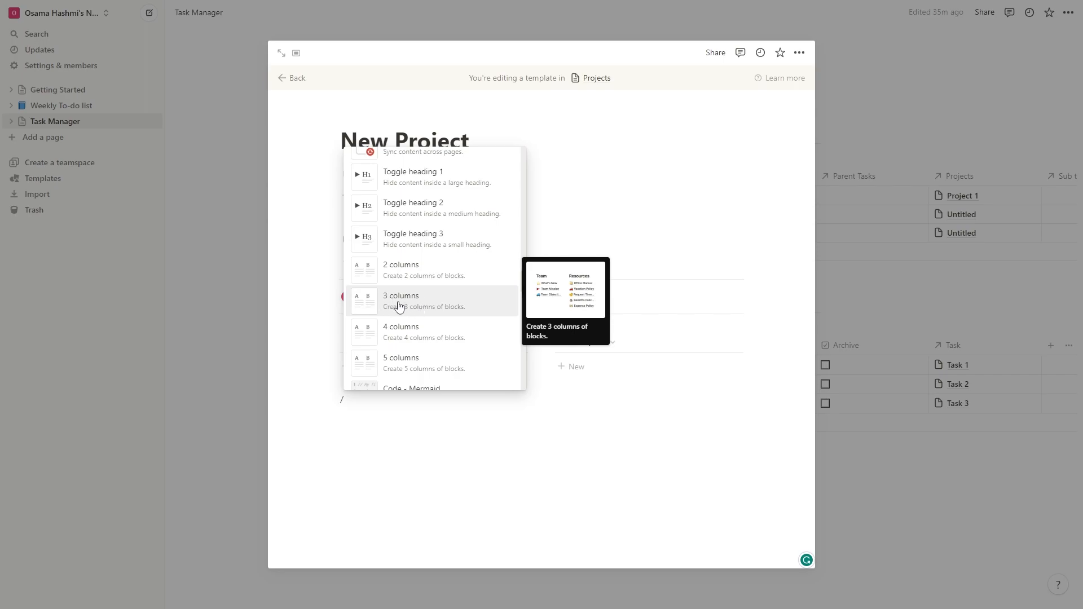
pyautogui.click(469, 515)
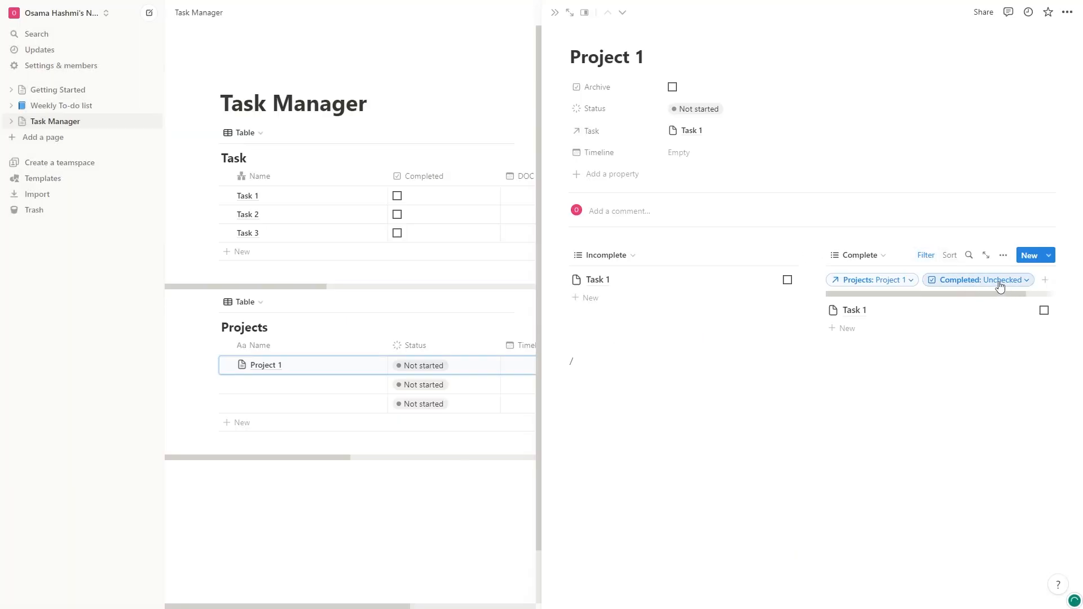
# Set the Complete list's Completed filter to Checked in Project 1 and return to the Task Manager page
pyautogui.click(1000, 281)
pyautogui.click(959, 333)
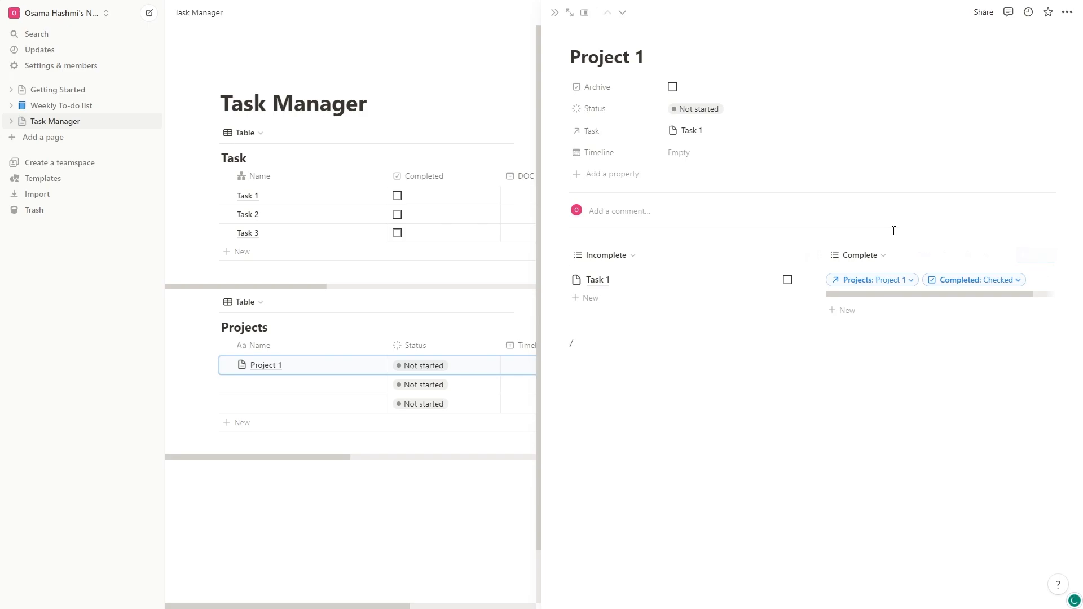
pyautogui.click(554, 13)
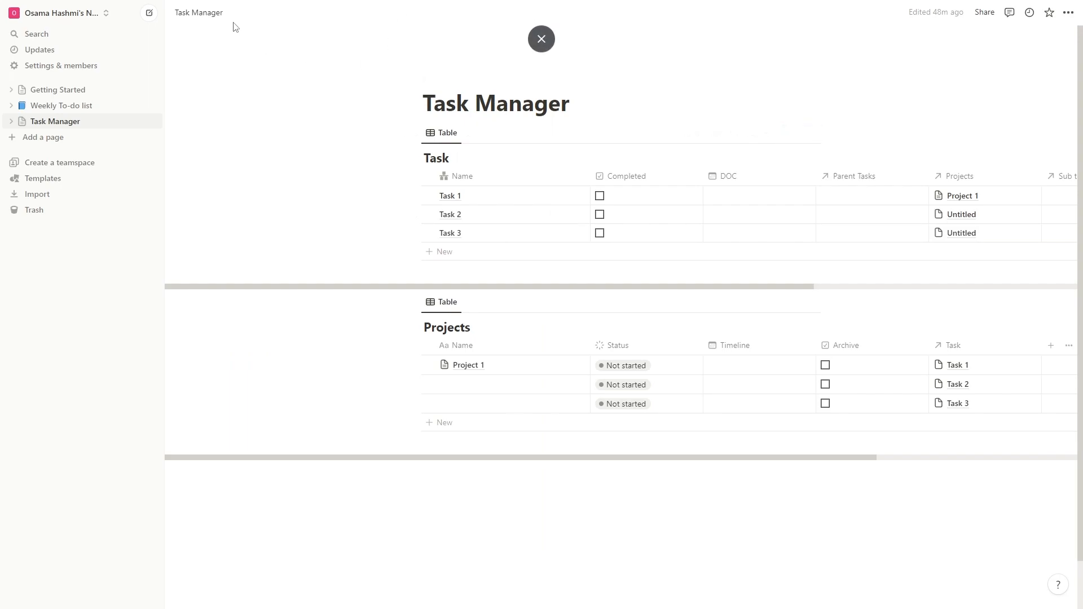
pyautogui.click(203, 13)
pyautogui.click(266, 101)
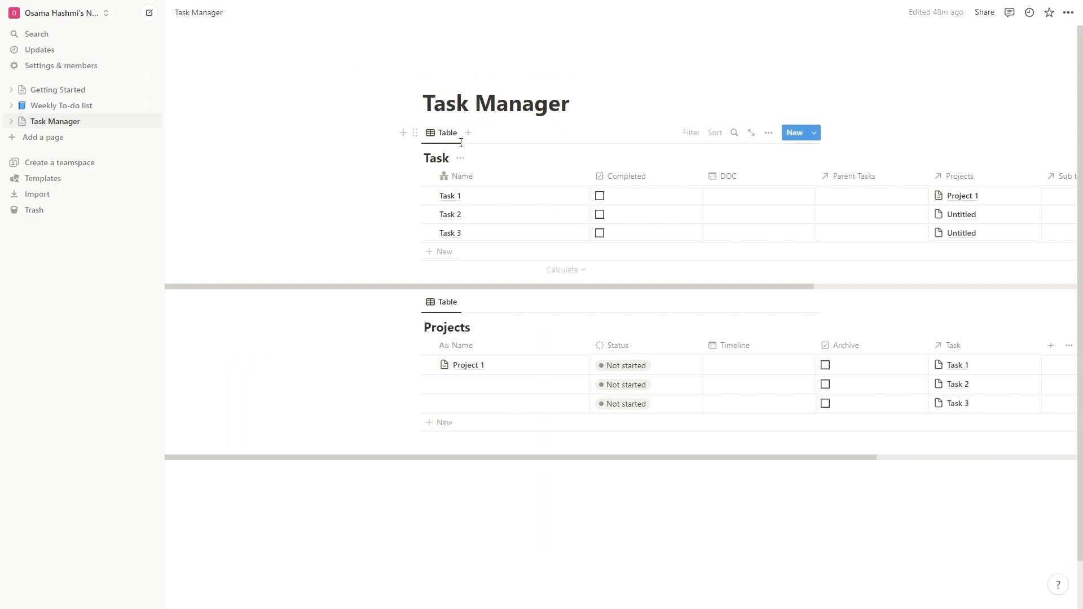
# Copy the Task database's link and turn both the Task and Projects databases into pages
pyautogui.click(417, 133)
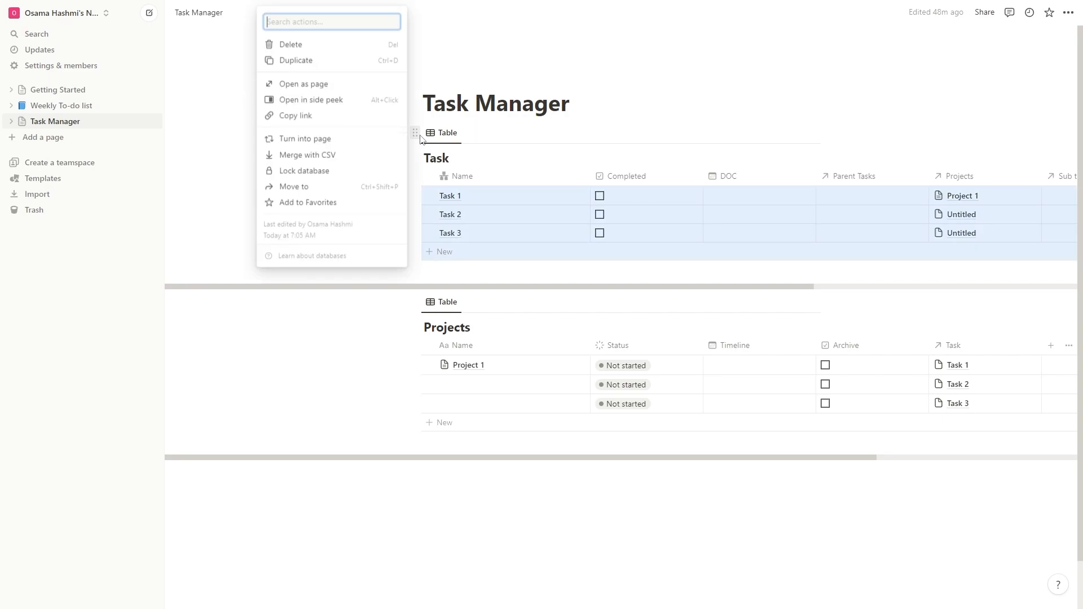
pyautogui.click(321, 118)
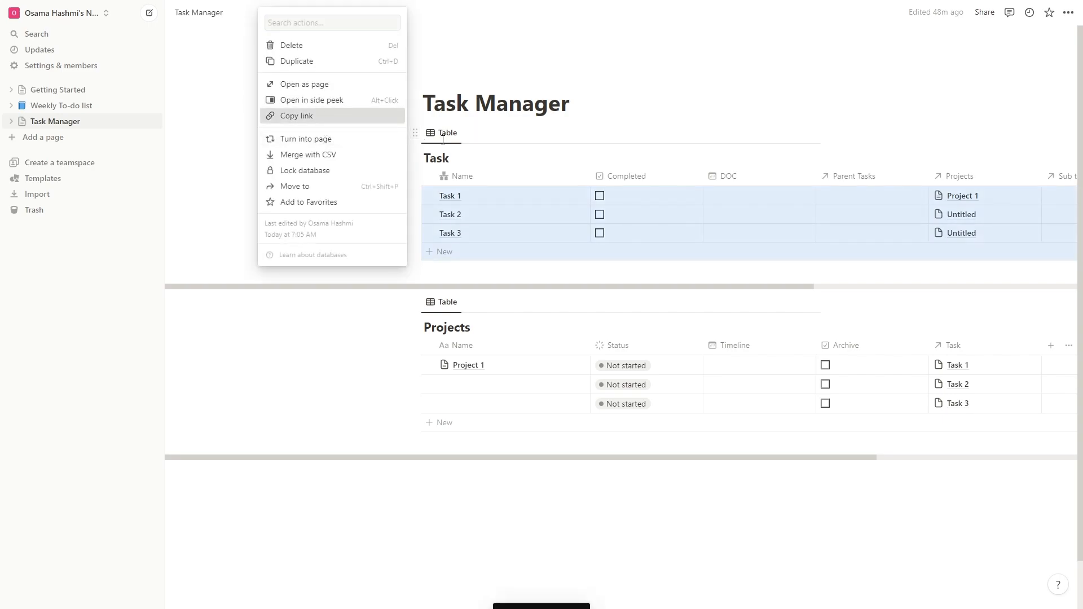
pyautogui.click(415, 133)
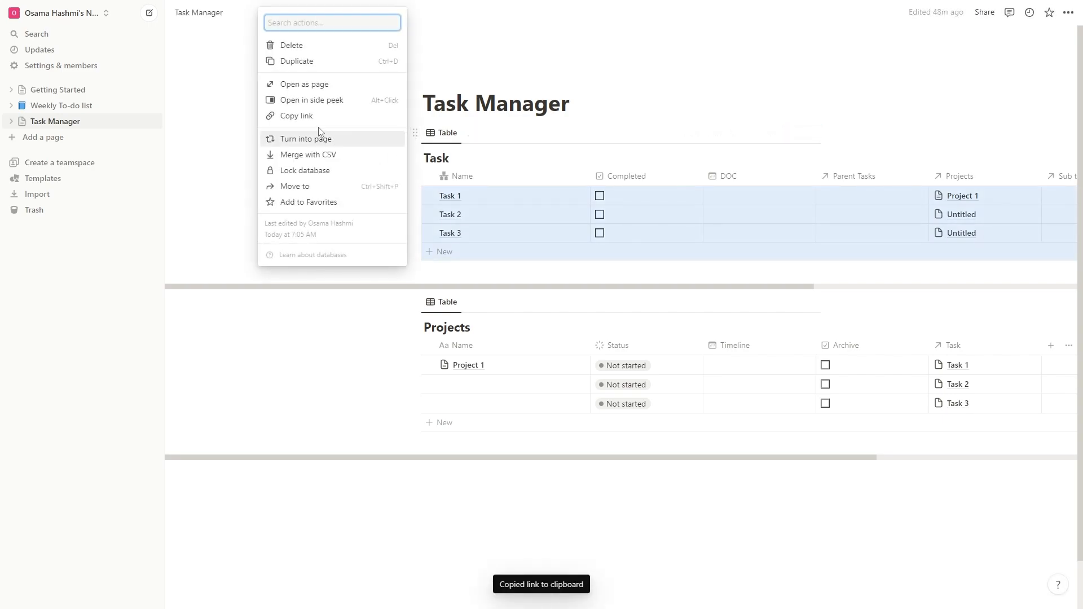
pyautogui.click(306, 139)
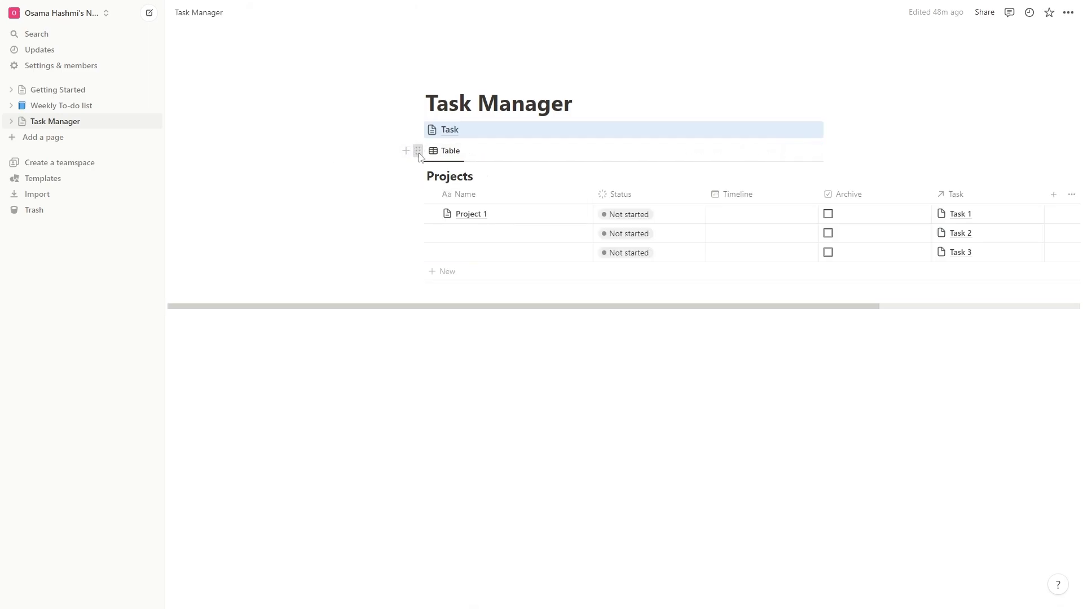
pyautogui.click(418, 151)
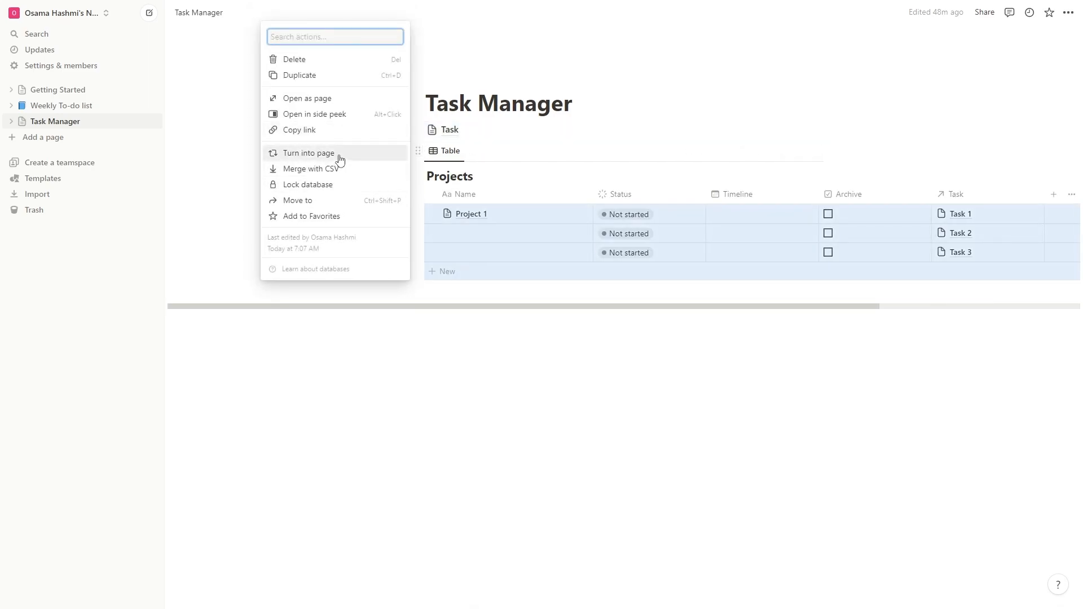
pyautogui.click(339, 155)
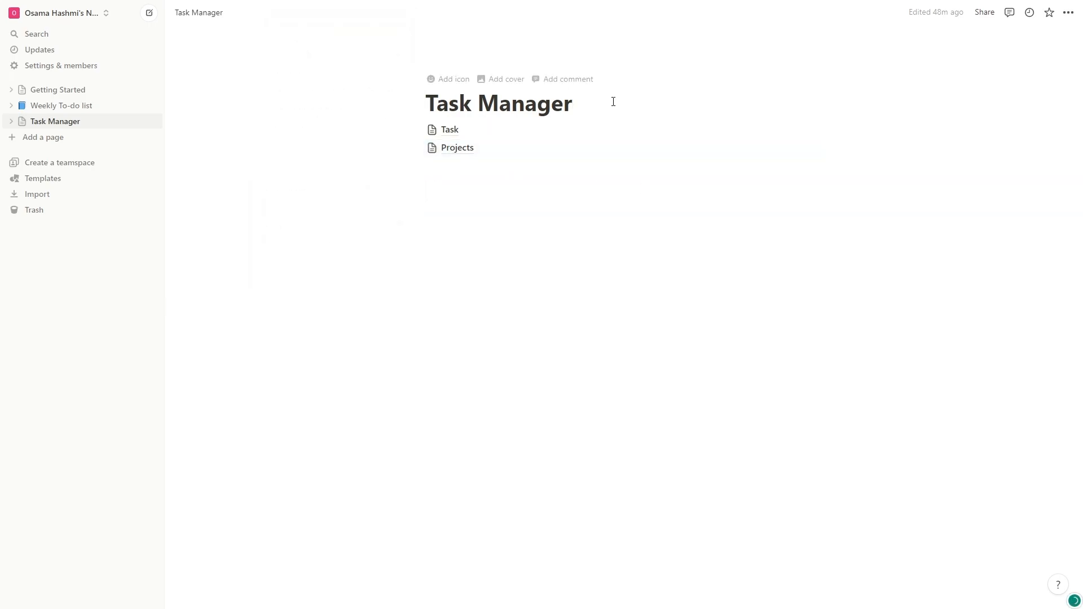
# Add three empty lines between the Task Manager title and the Task and Projects pages
pyautogui.click(613, 101)
pyautogui.press('Return')
pyautogui.press('Return')
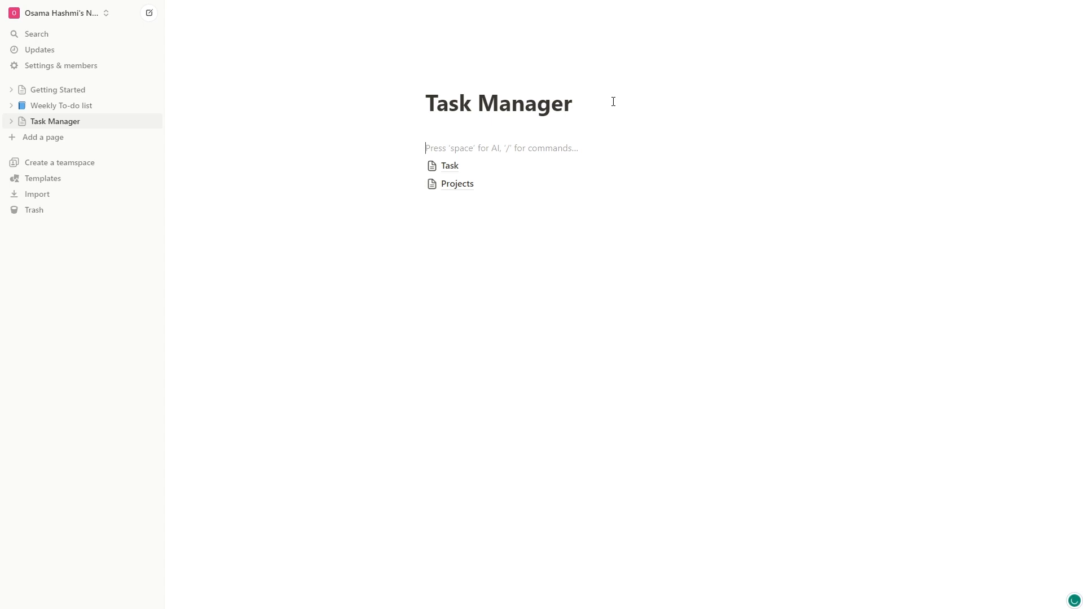
pyautogui.press('Return')
# Insert a 3 columns block on the first empty line beneath the Task Manager title
pyautogui.click(599, 126)
pyautogui.write('/')
pyautogui.scroll(-10, 566, 271)
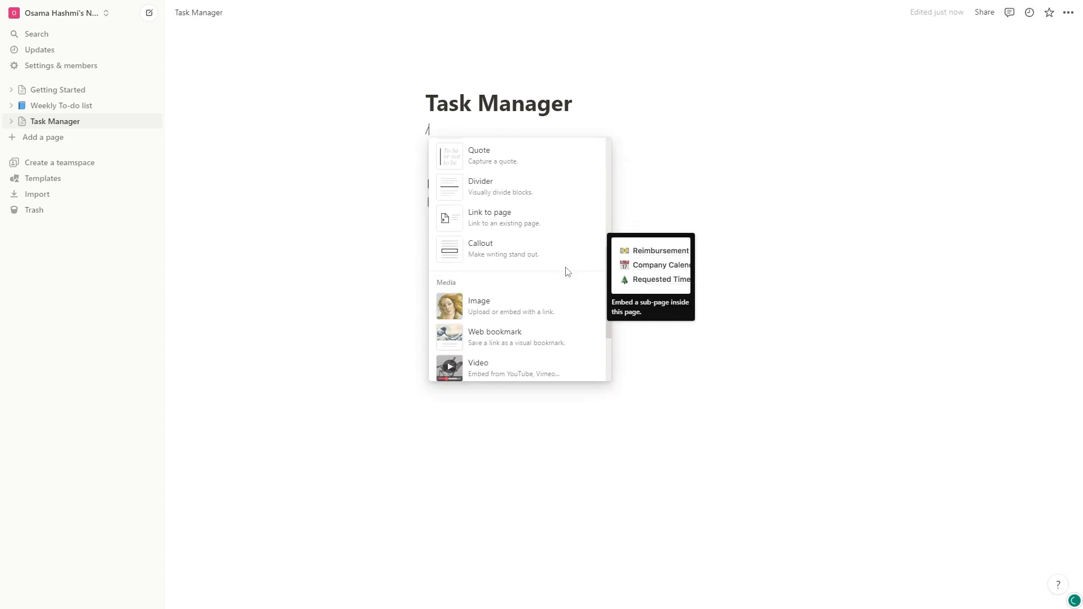
pyautogui.scroll(-7, 517, 340)
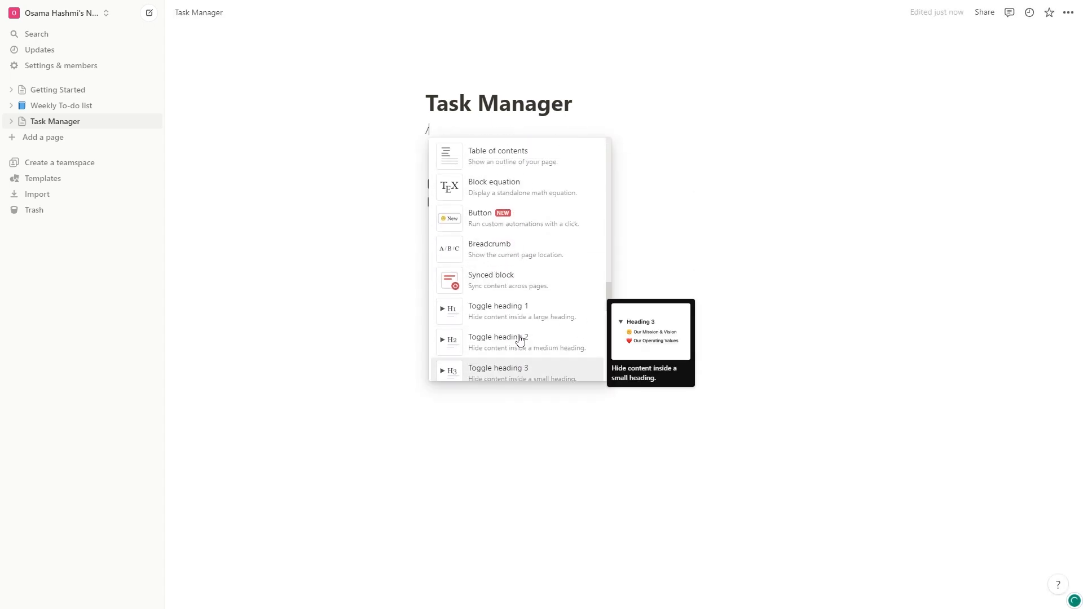
pyautogui.scroll(4, 519, 338)
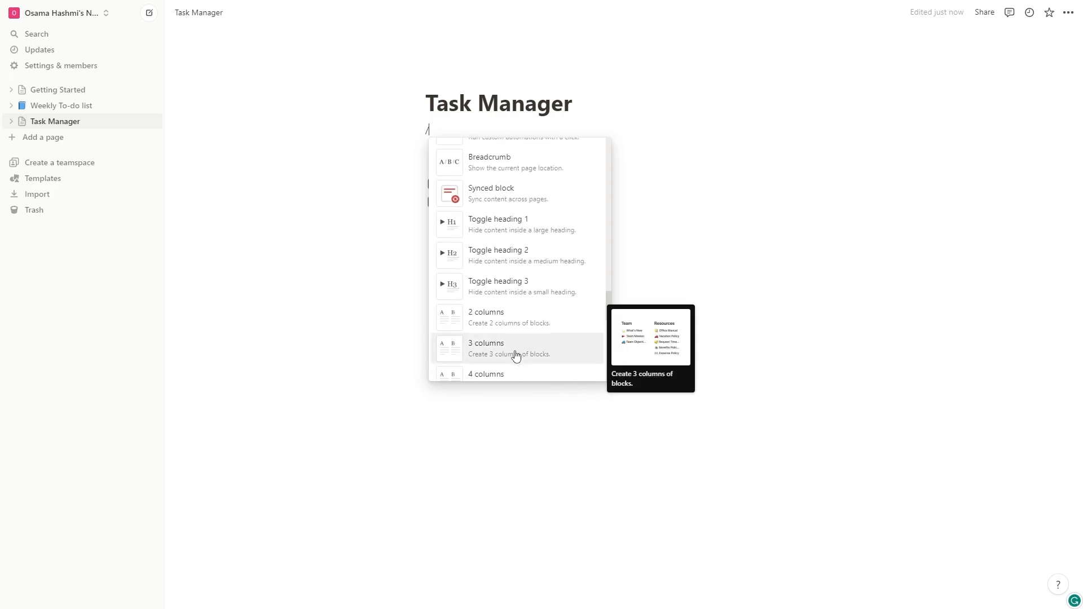
pyautogui.scroll(-2, 516, 293)
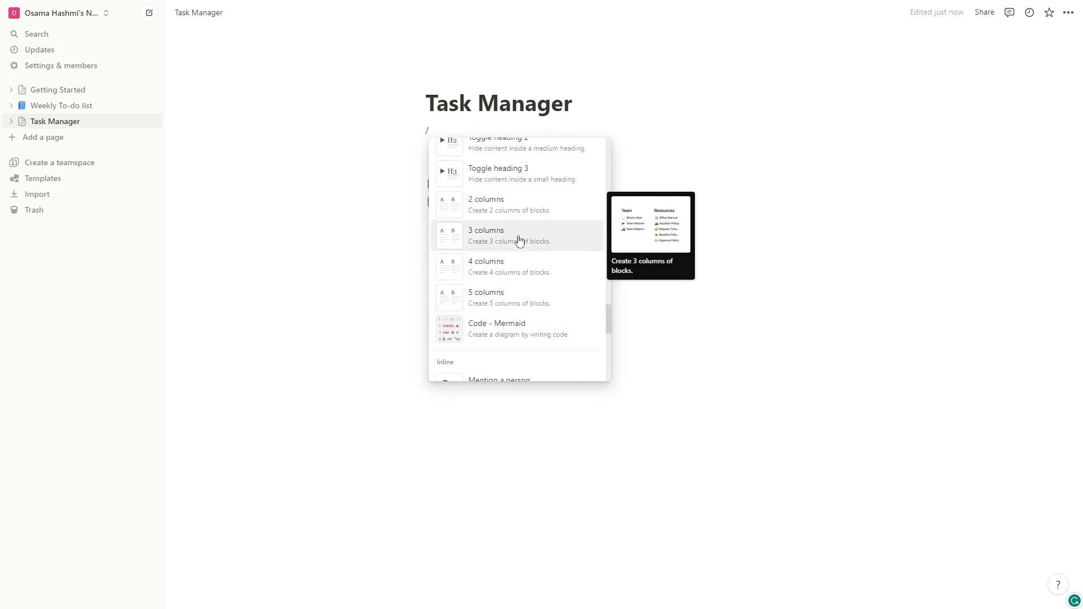
pyautogui.press('BackSpace')
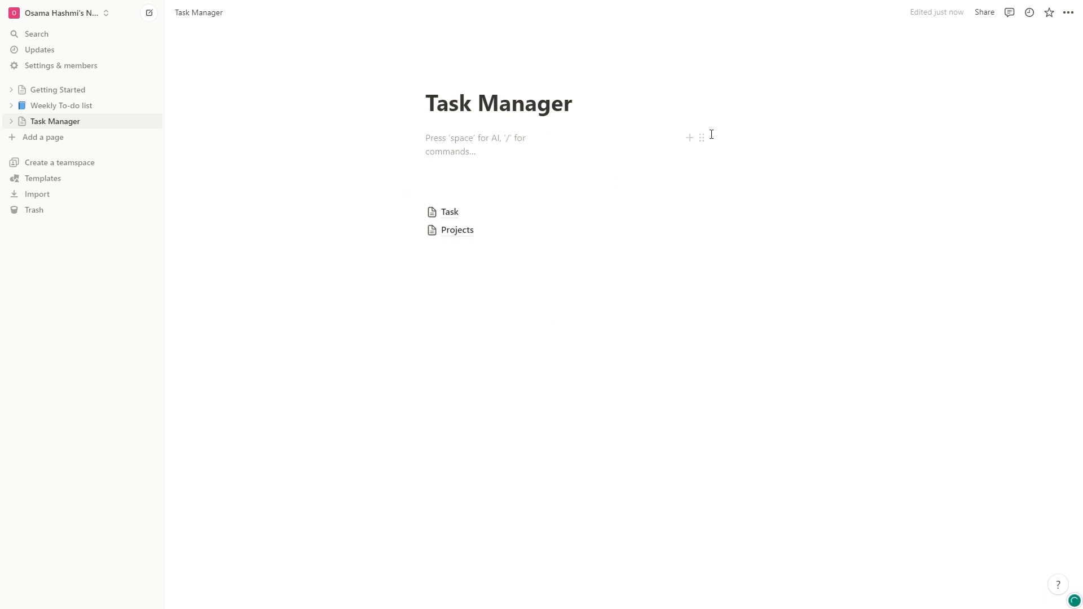
# Create a linked view of the Task database in the first column, copying its existing Table view, and switch it to List layout
pyautogui.click(602, 139)
pyautogui.click(837, 142)
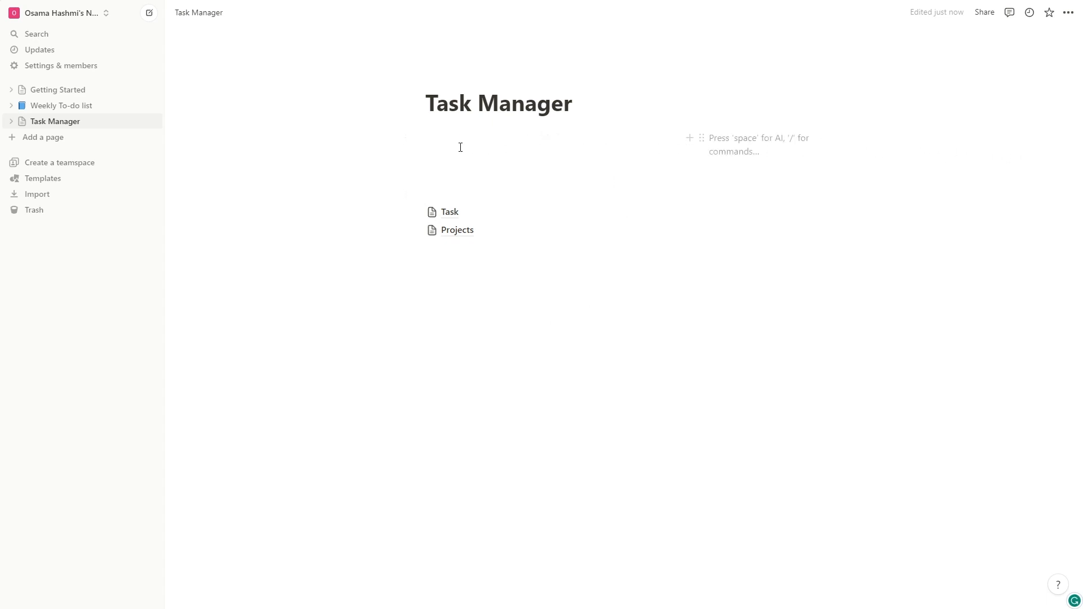
pyautogui.click(433, 141)
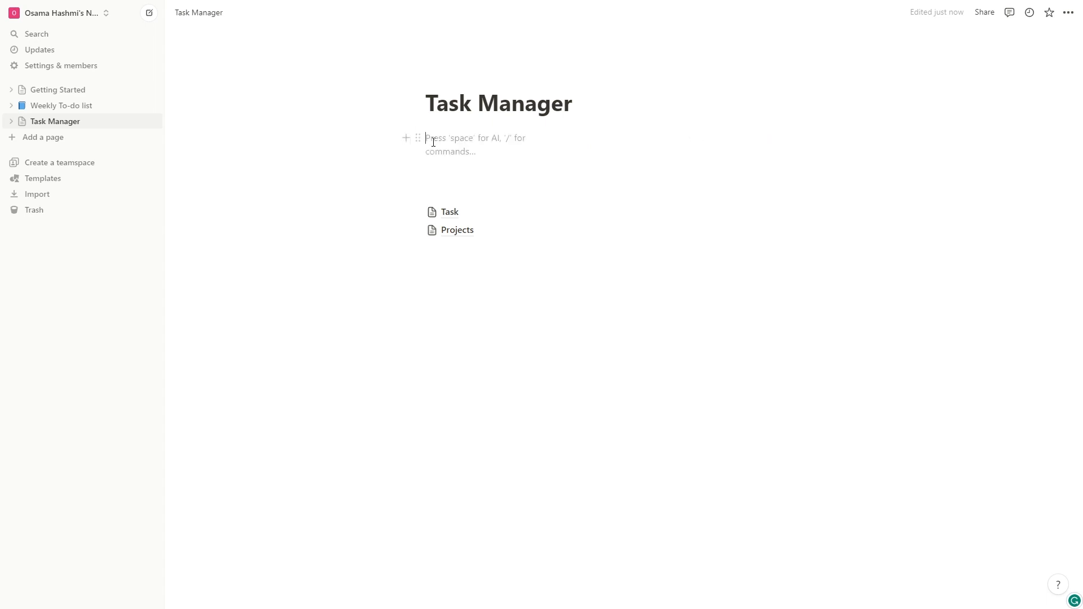
pyautogui.hotkey('ctrl', 'v')
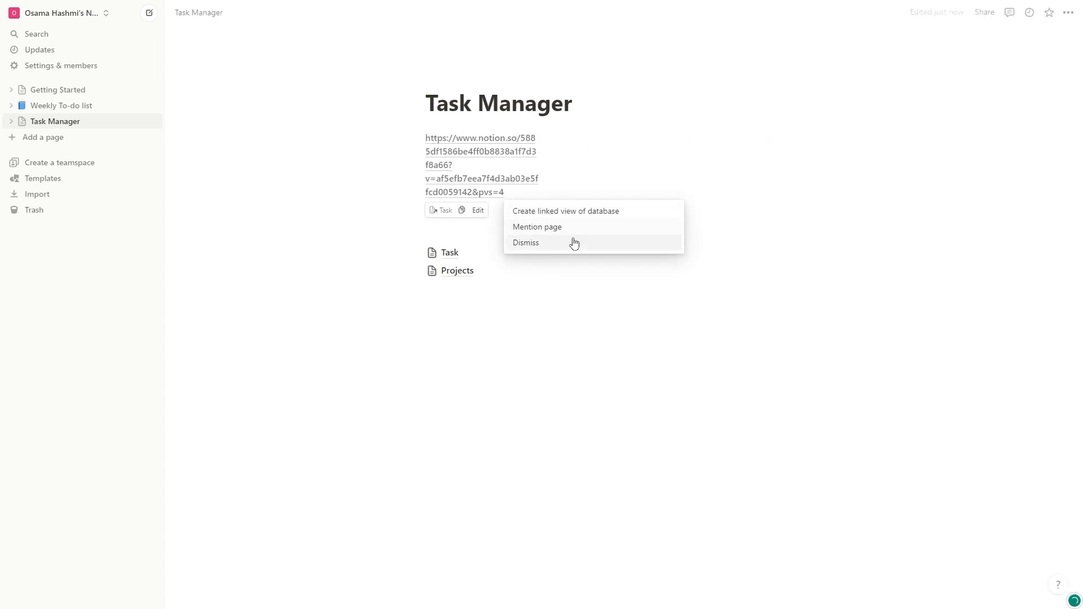
pyautogui.click(561, 219)
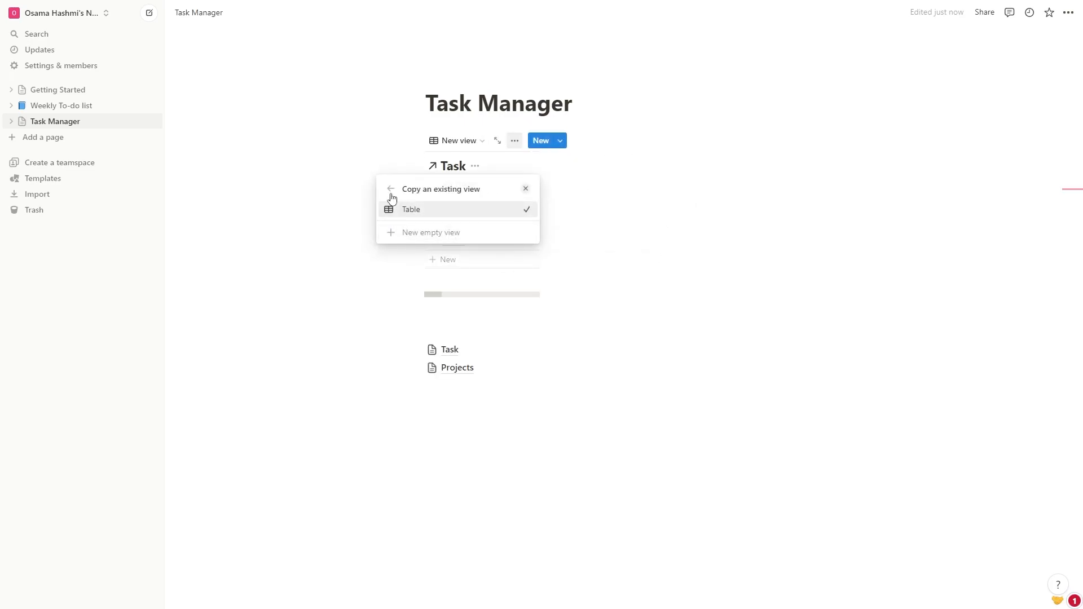
pyautogui.click(409, 209)
pyautogui.click(425, 246)
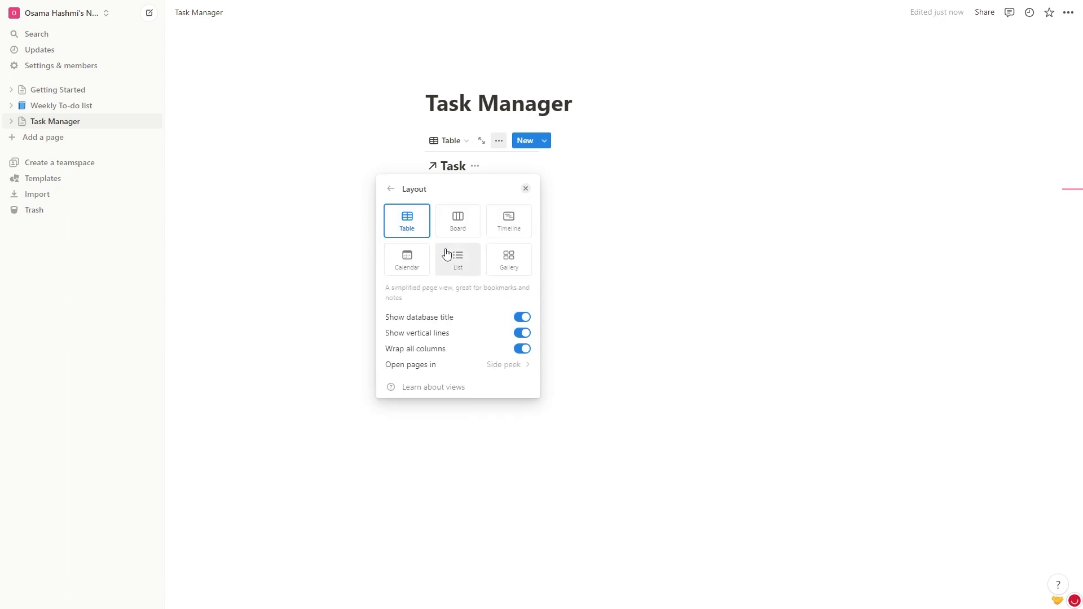
pyautogui.click(458, 277)
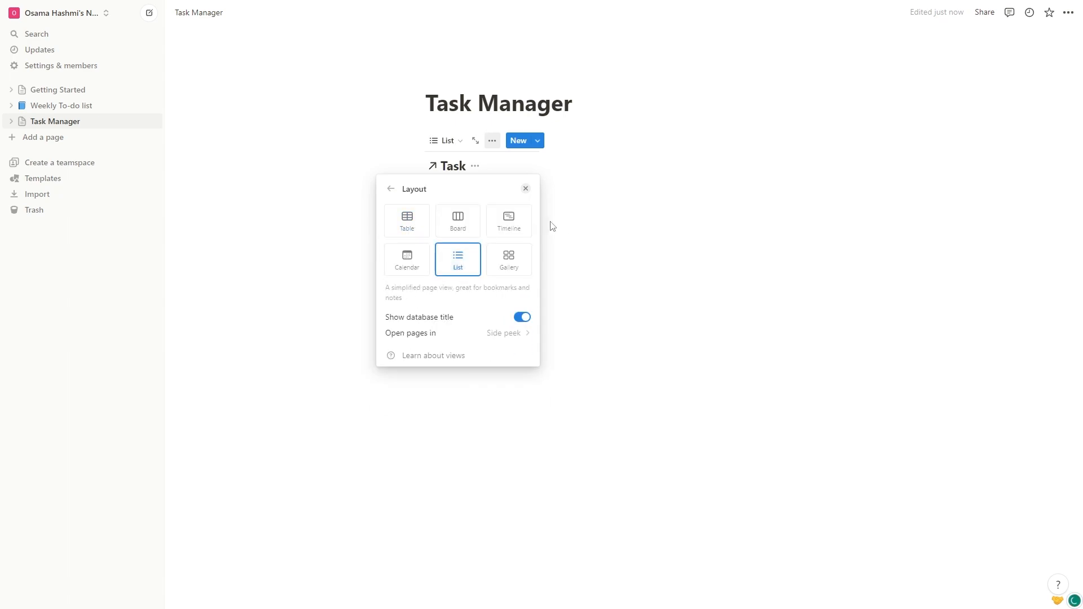
# Show the Completed property in the linked Task list and hide the database title
pyautogui.click(391, 190)
pyautogui.click(452, 271)
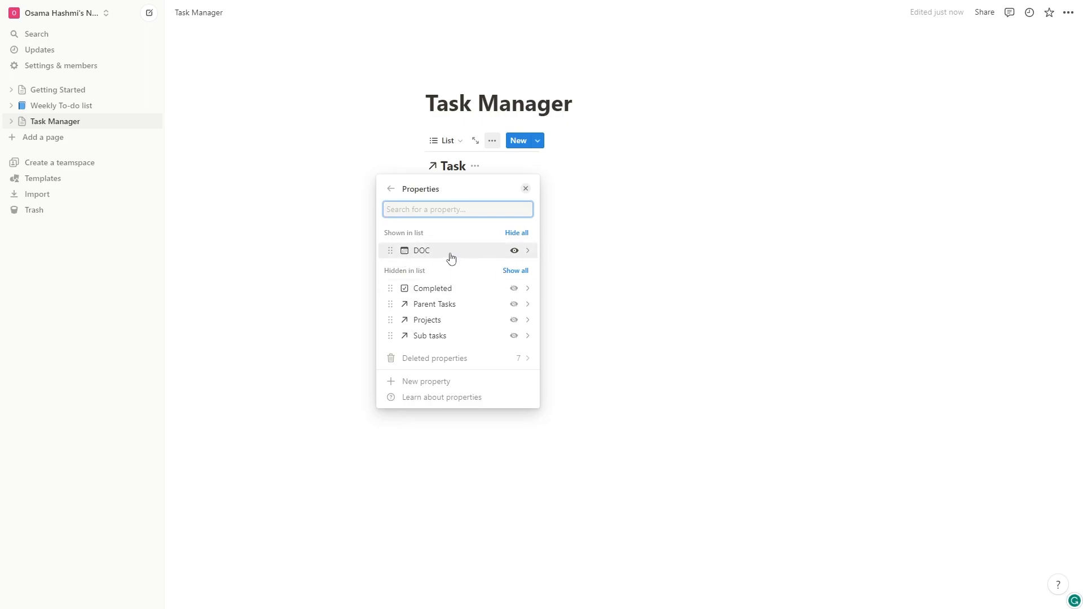
pyautogui.click(513, 289)
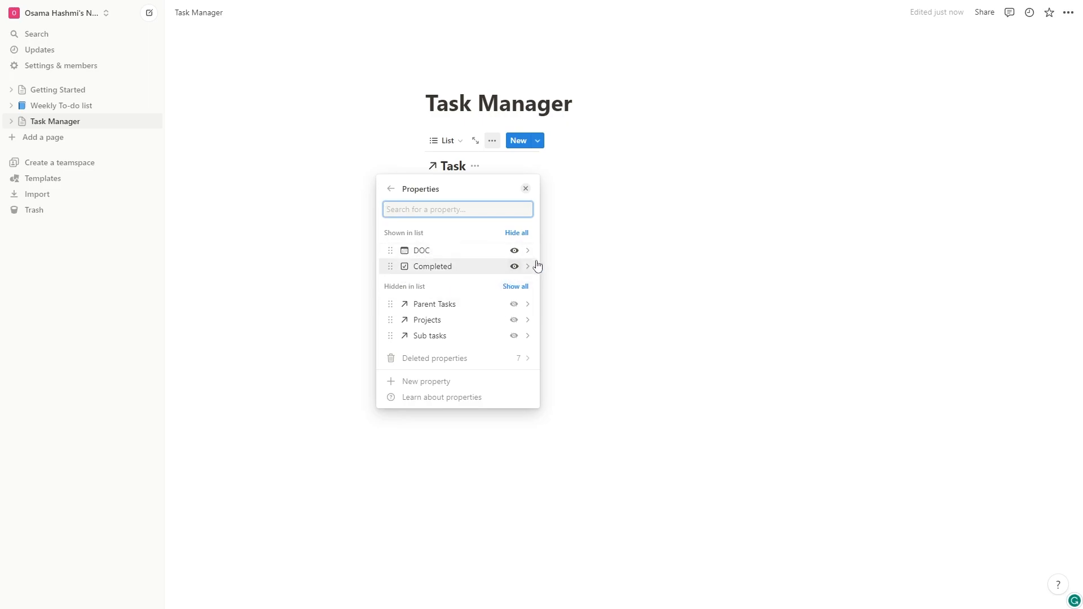
pyautogui.click(525, 188)
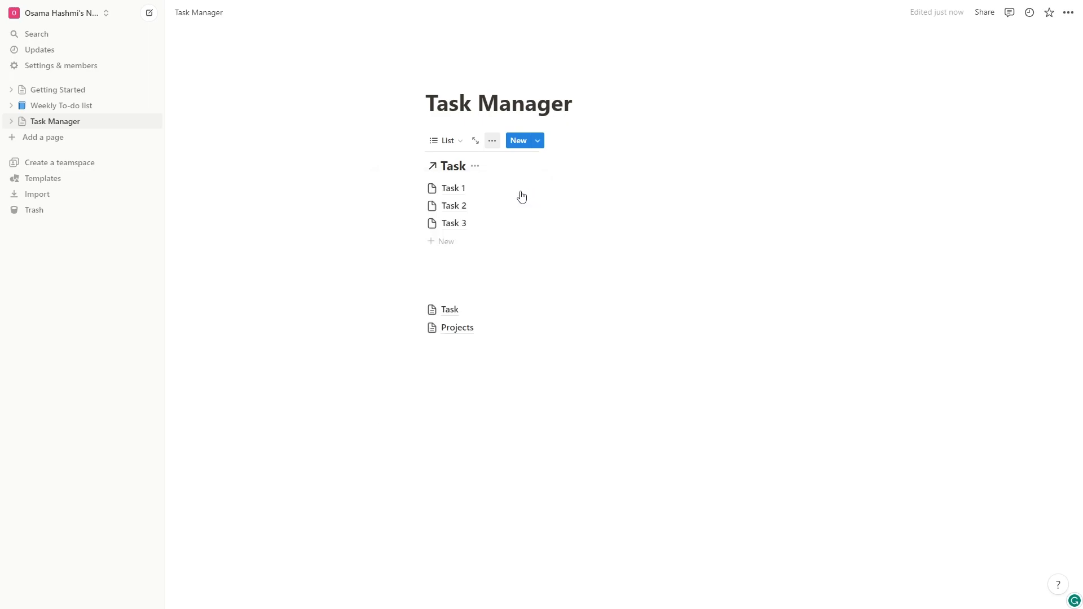
pyautogui.click(475, 166)
pyautogui.click(488, 225)
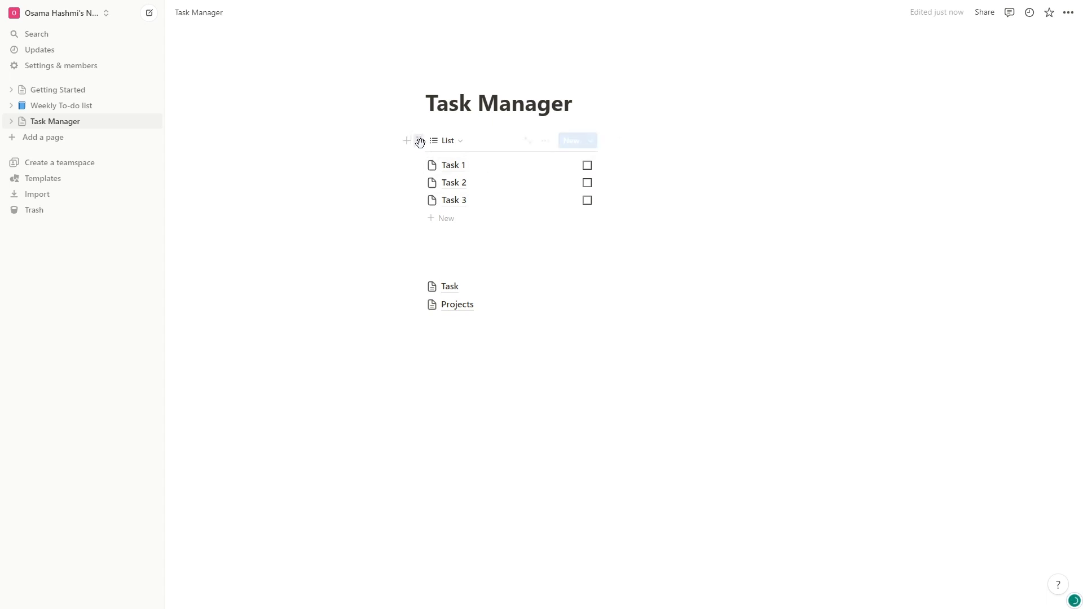
# Duplicate the linked Task list twice beneath the original
pyautogui.click(418, 140)
pyautogui.click(683, 141)
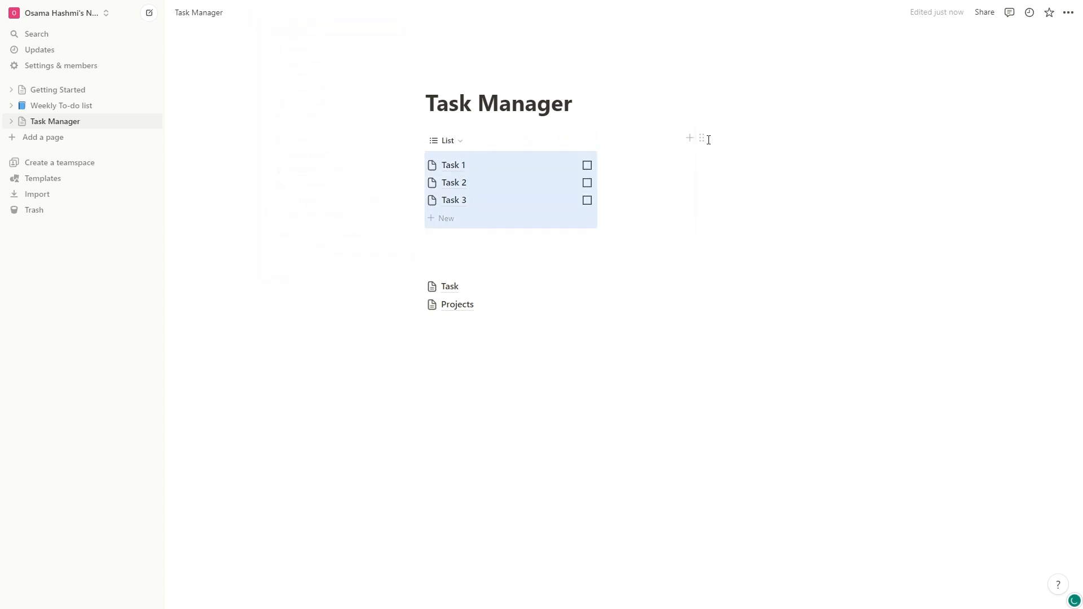
pyautogui.click(919, 143)
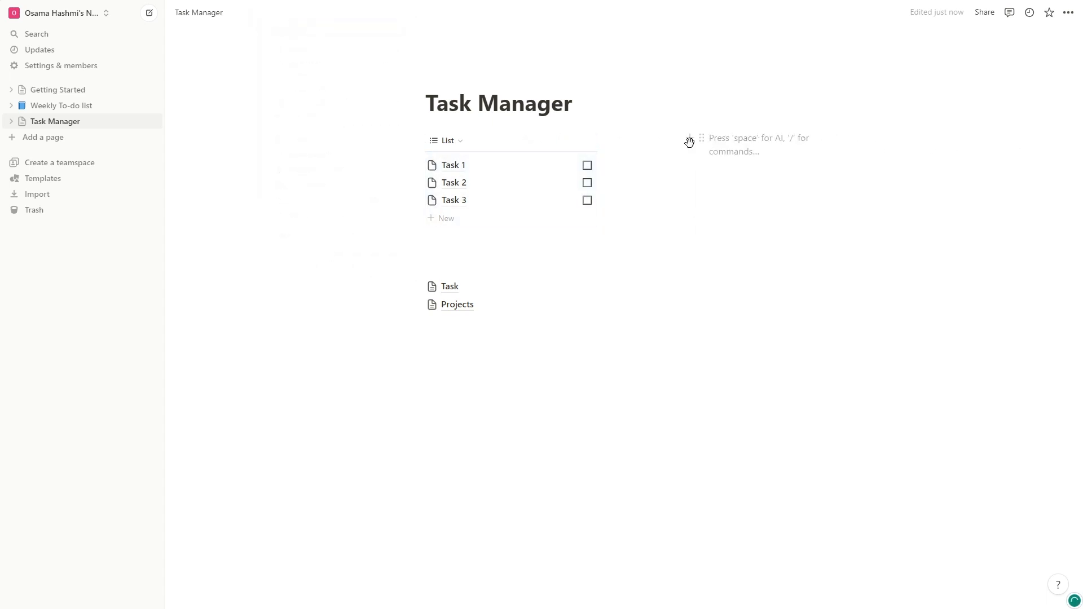
pyautogui.click(418, 141)
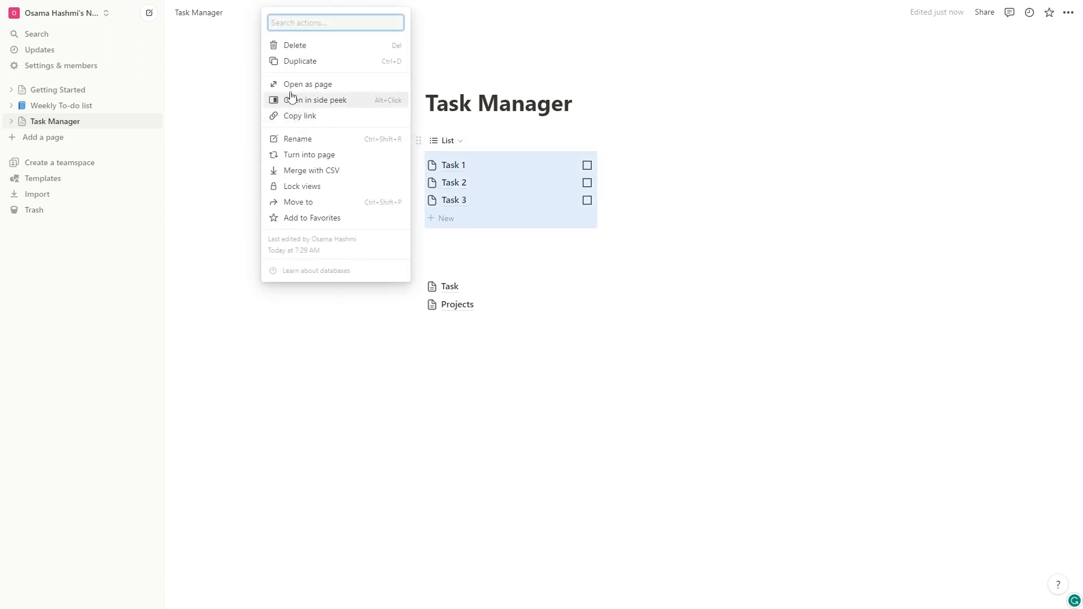
pyautogui.click(309, 63)
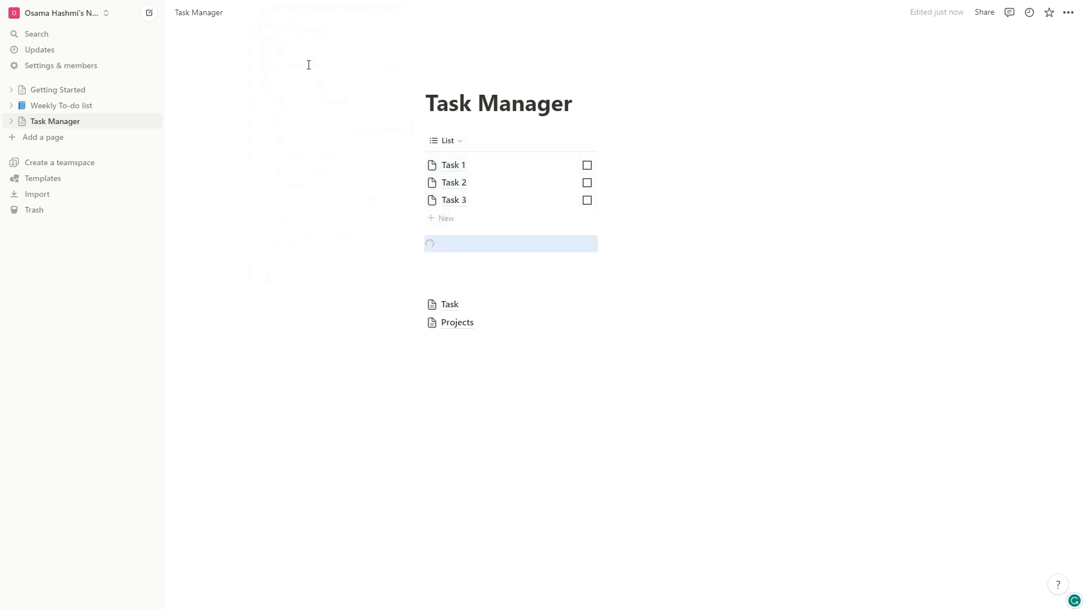
pyautogui.click(582, 368)
pyautogui.click(418, 248)
pyautogui.click(316, 164)
# Move the Task list copies into the second and third columns and widen the columns so the lists spread across the page
pyautogui.moveTo(416, 141); pyautogui.dragTo(790, 147)
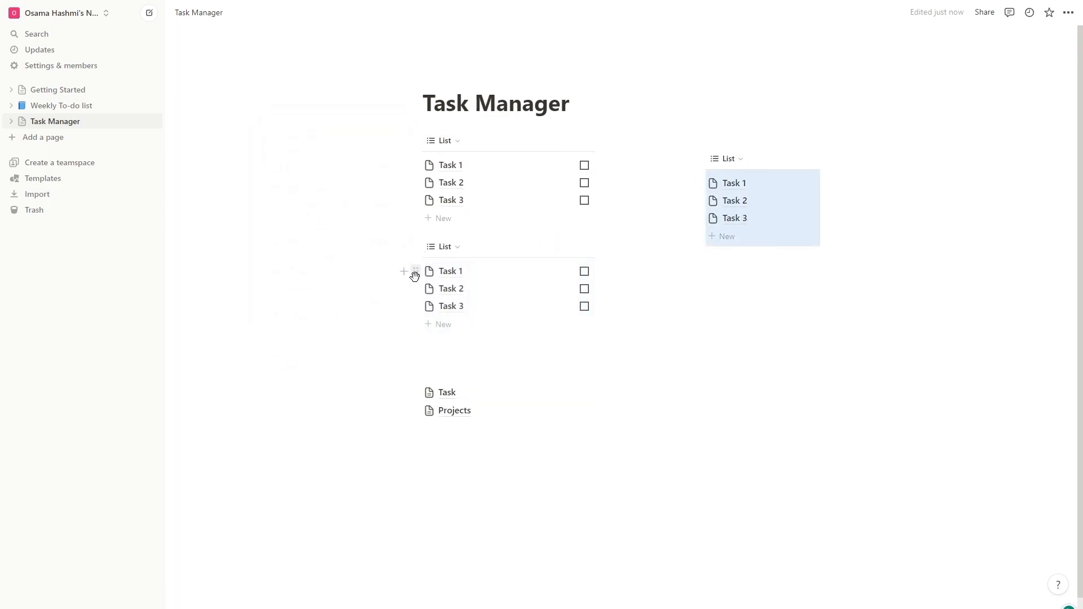
pyautogui.moveTo(433, 269); pyautogui.dragTo(607, 156)
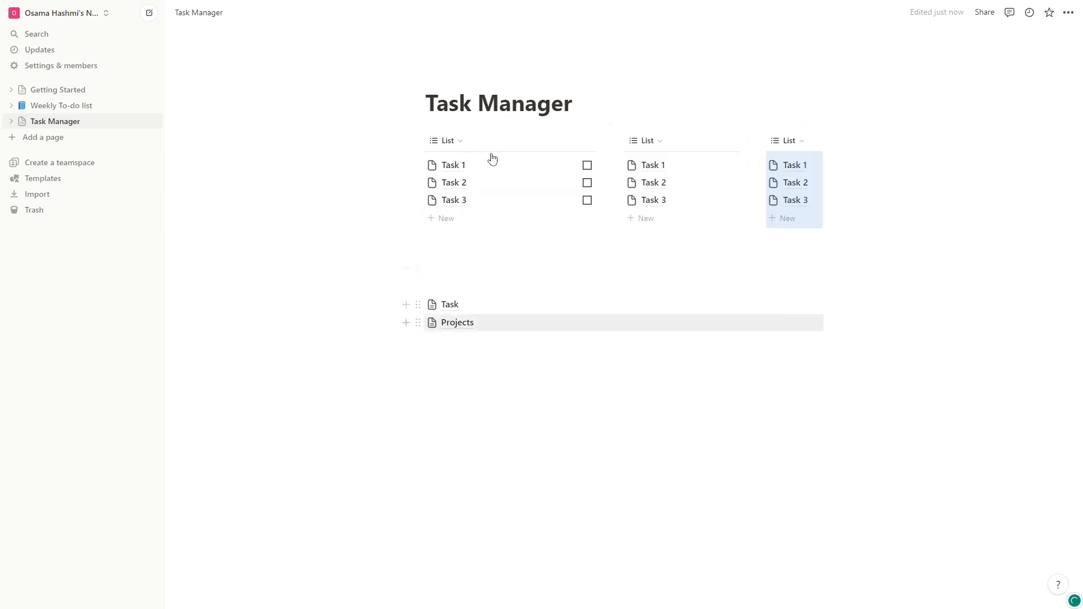
pyautogui.moveTo(610, 133); pyautogui.dragTo(567, 133)
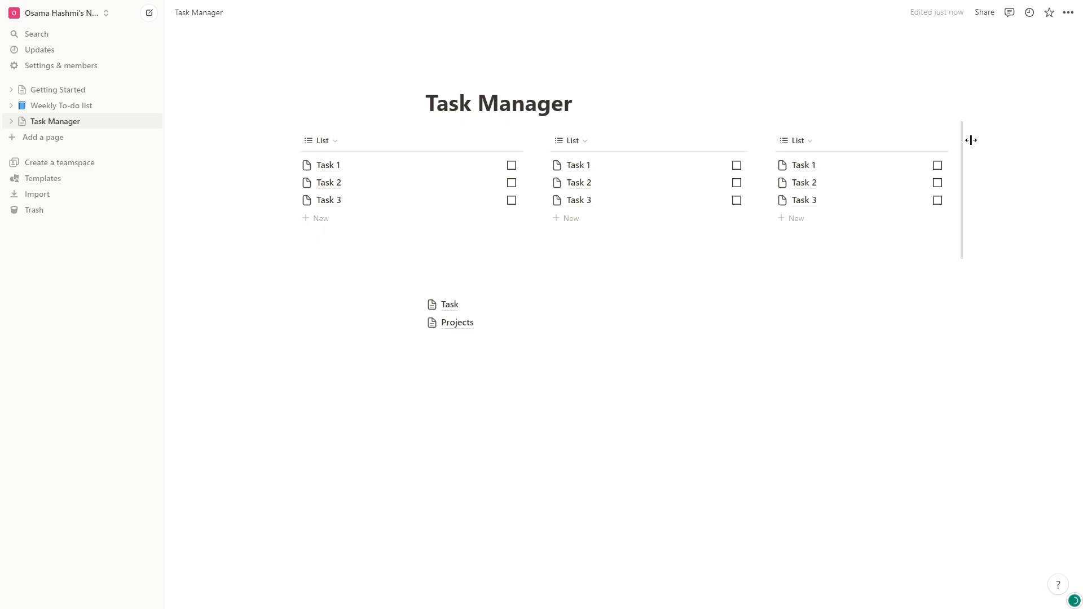
pyautogui.moveTo(970, 140); pyautogui.dragTo(988, 143)
# Rename the three list views, in column order, as Today, Tomorrow and Next Week
pyautogui.click(295, 142)
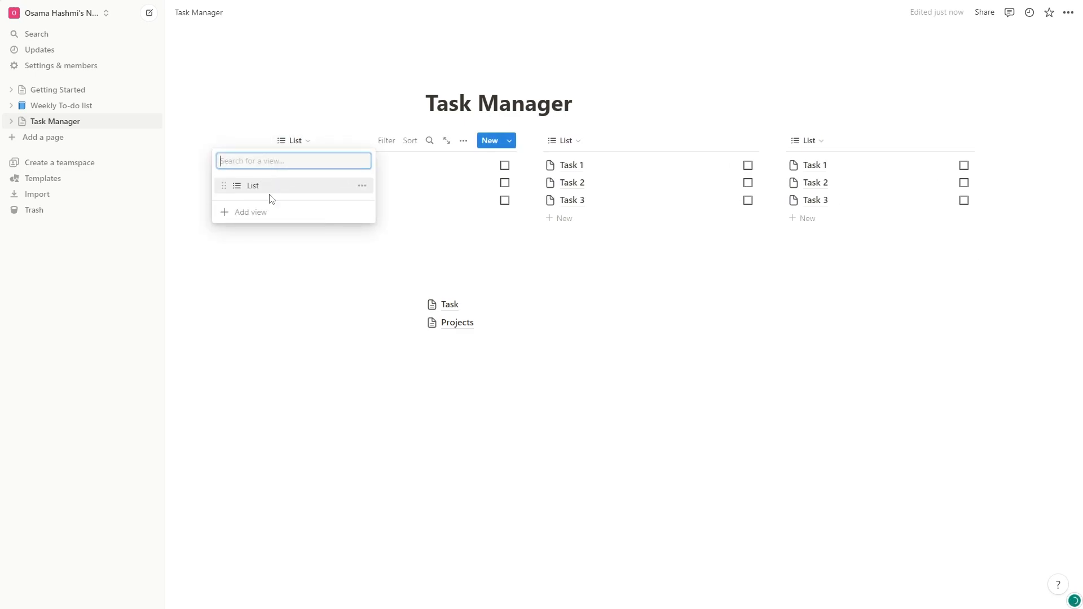
pyautogui.write('To')
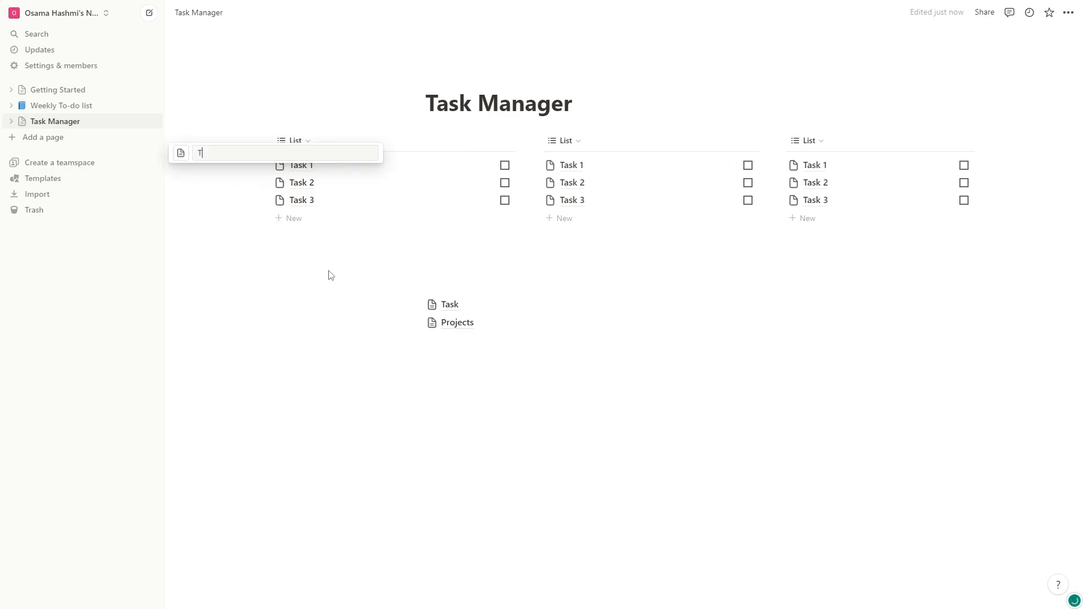
pyautogui.write('o')
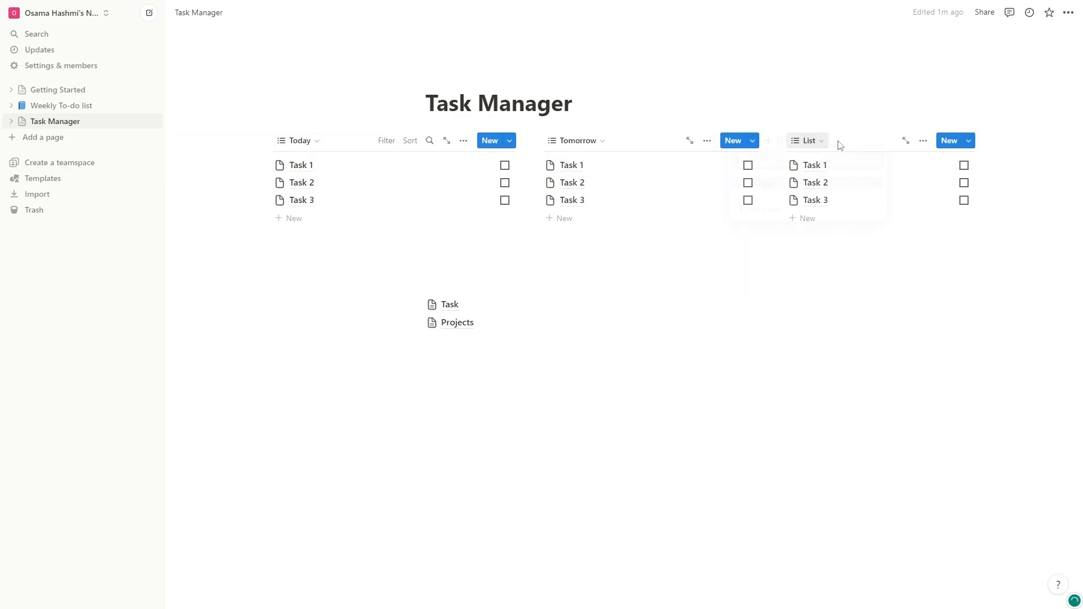
pyautogui.click(923, 141)
pyautogui.write('Ne')
pyautogui.write('xt Week.')
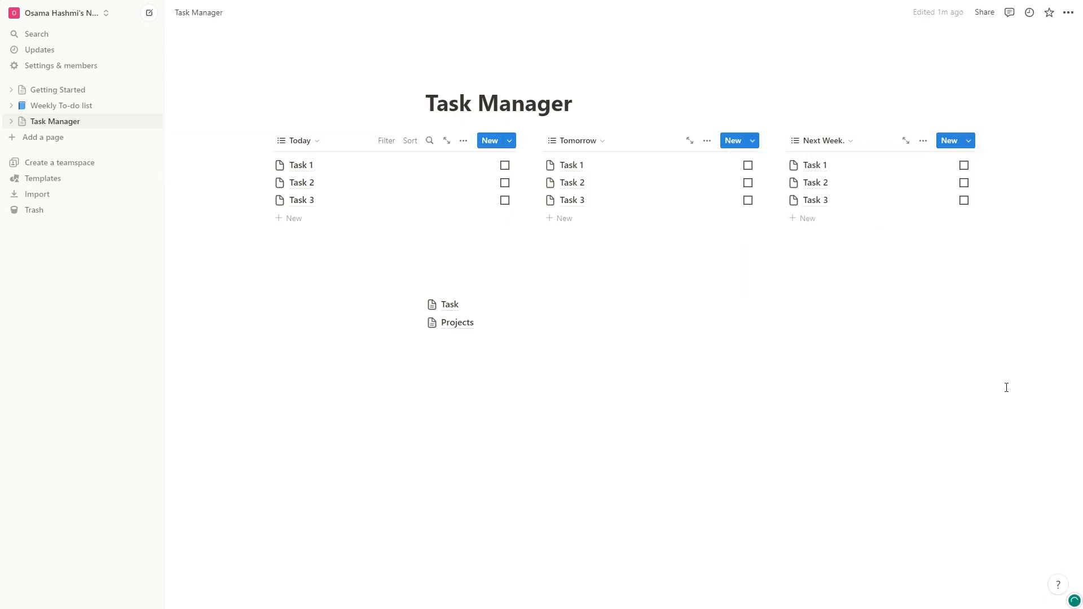
pyautogui.click(426, 340)
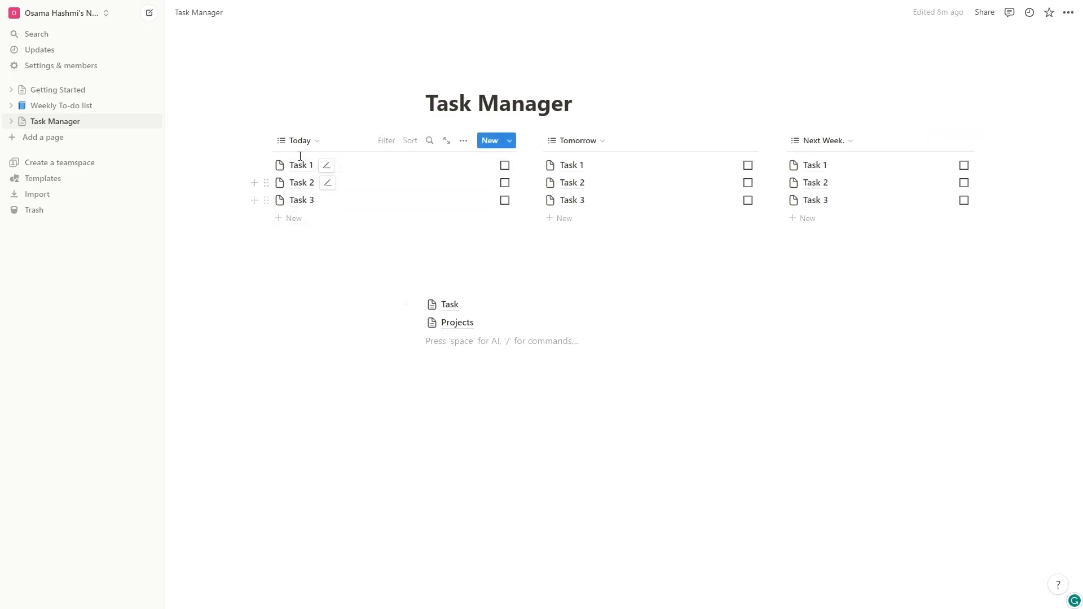
# Add an advanced filter to the Today view with two rules, the first one being DOC Is Today
pyautogui.click(317, 141)
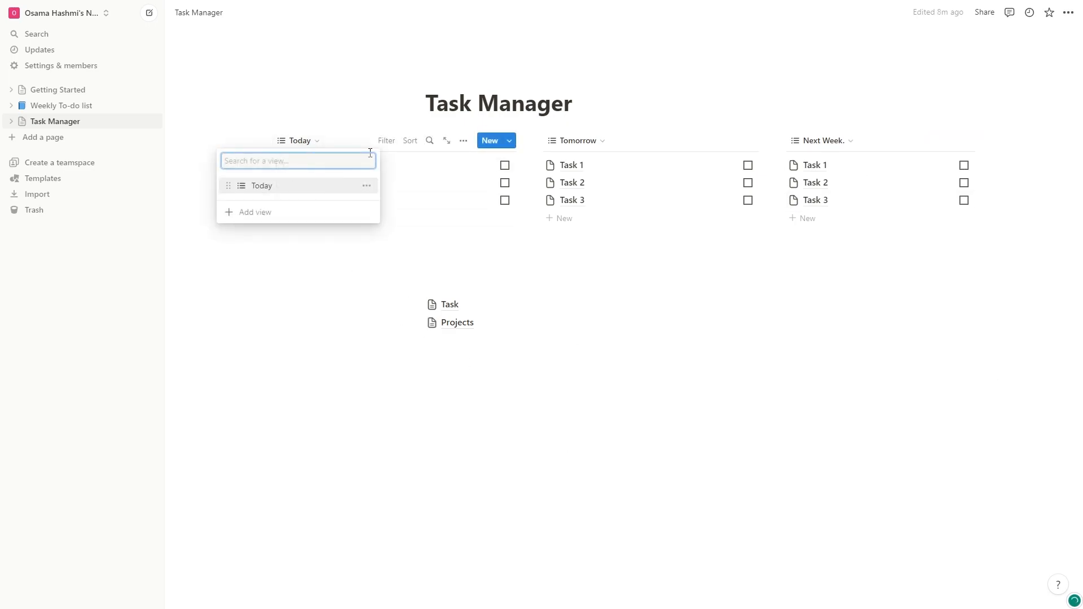
pyautogui.click(403, 145)
pyautogui.click(391, 143)
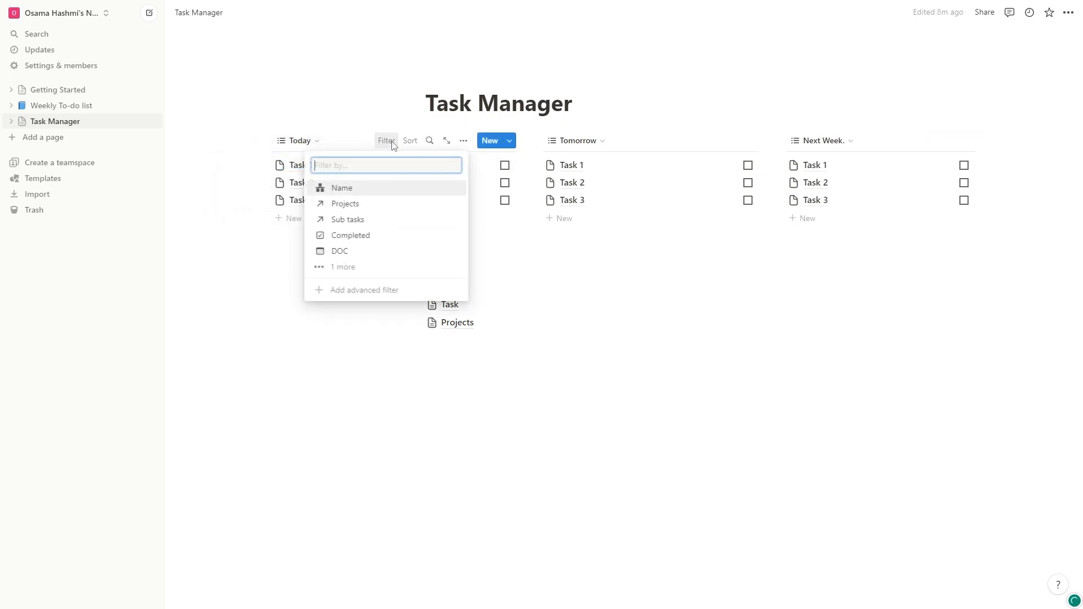
pyautogui.click(344, 251)
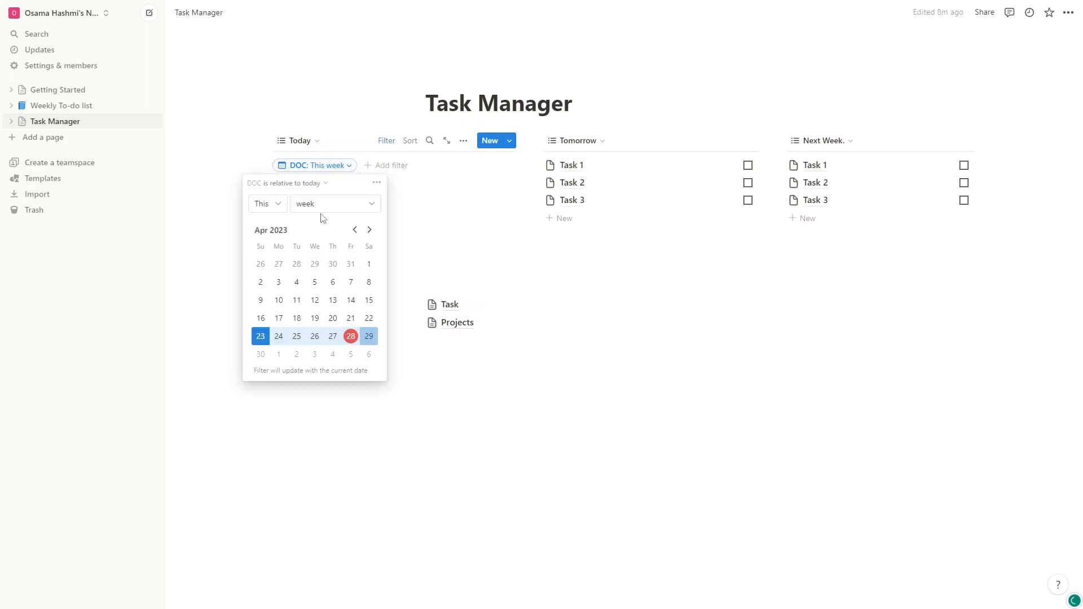
pyautogui.click(373, 185)
pyautogui.click(432, 203)
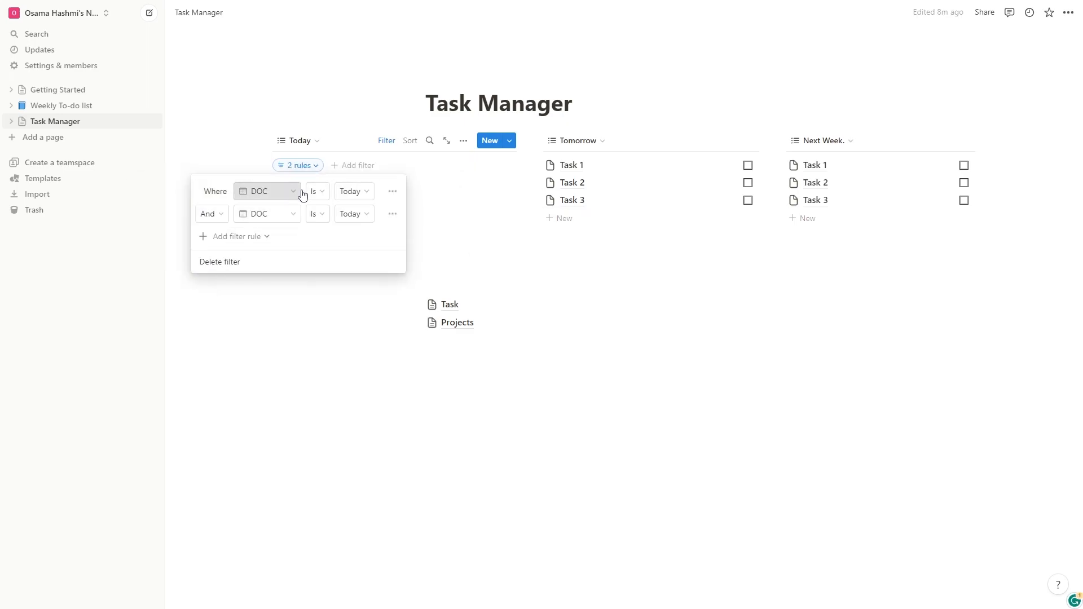
pyautogui.click(279, 194)
pyautogui.click(335, 203)
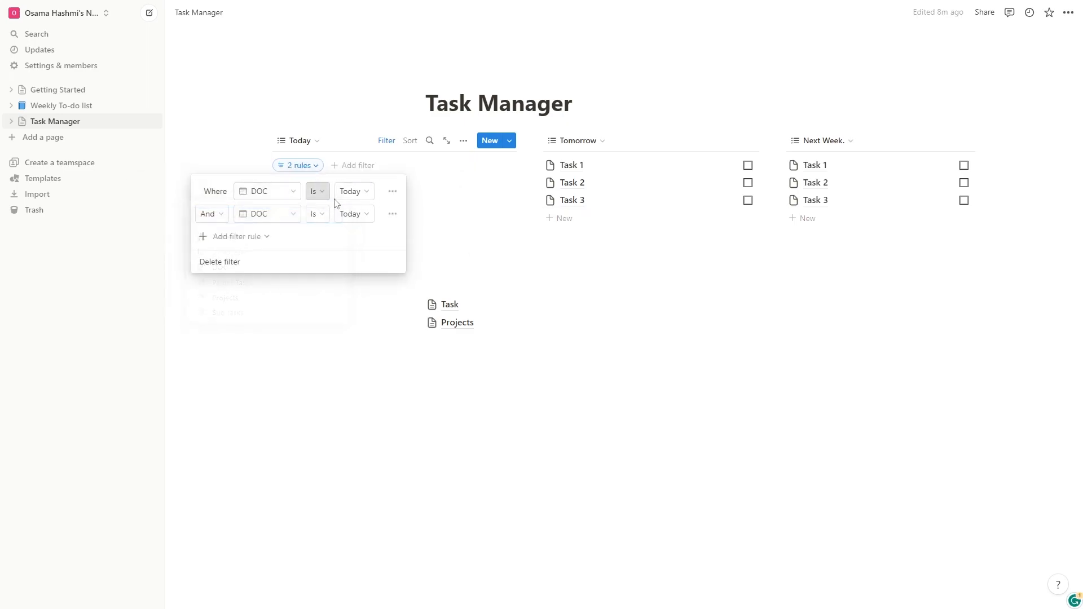
pyautogui.click(354, 197)
# Change the second rule of the Today view's filter to Completed Is unchecked and close the filter
pyautogui.click(247, 219)
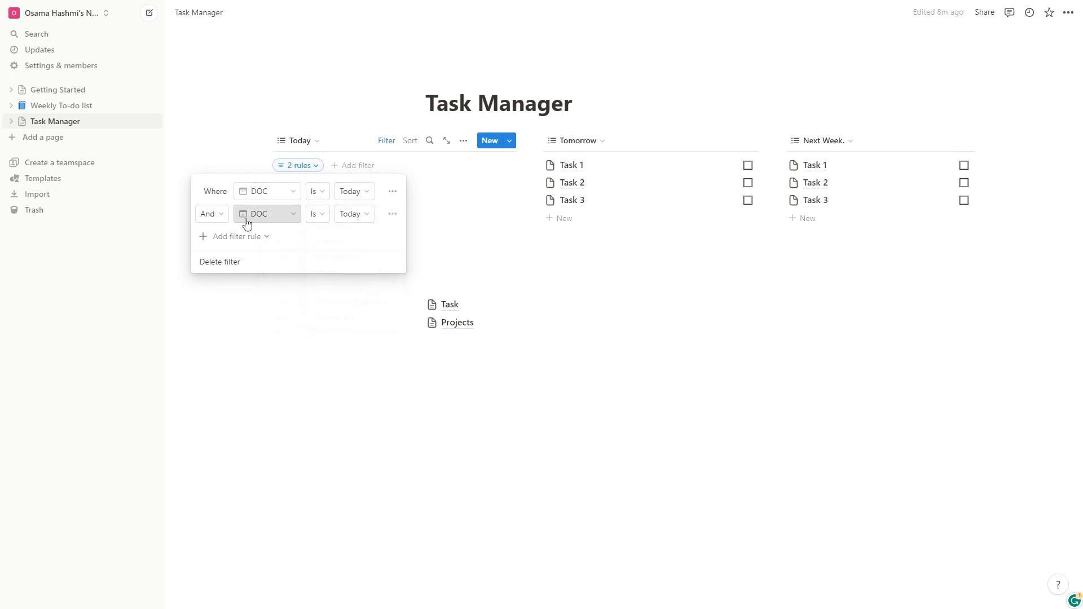
pyautogui.click(223, 276)
pyautogui.click(356, 216)
pyautogui.click(348, 242)
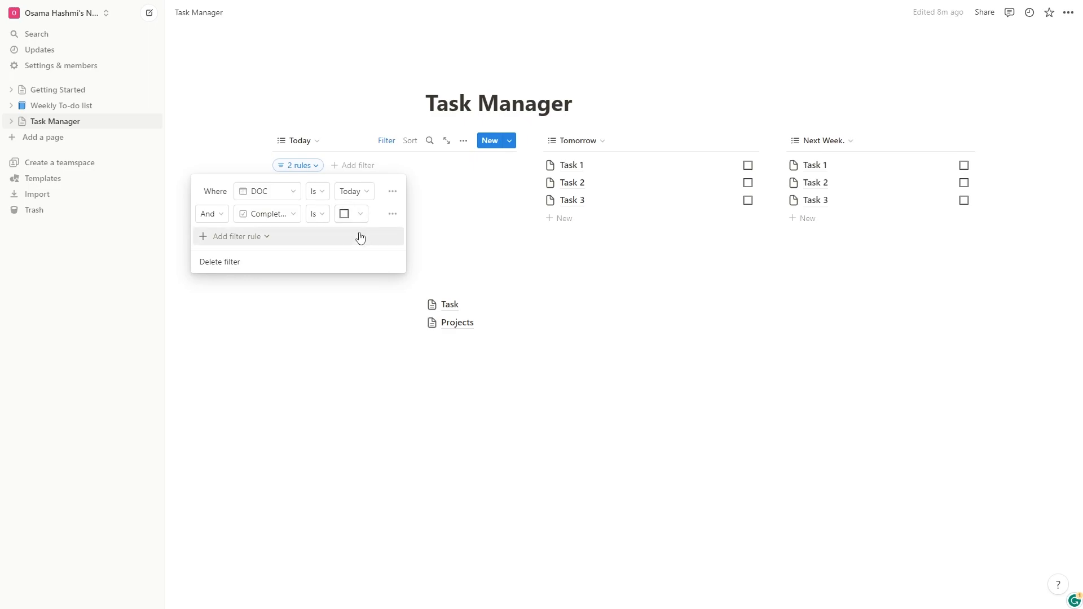
pyautogui.click(229, 135)
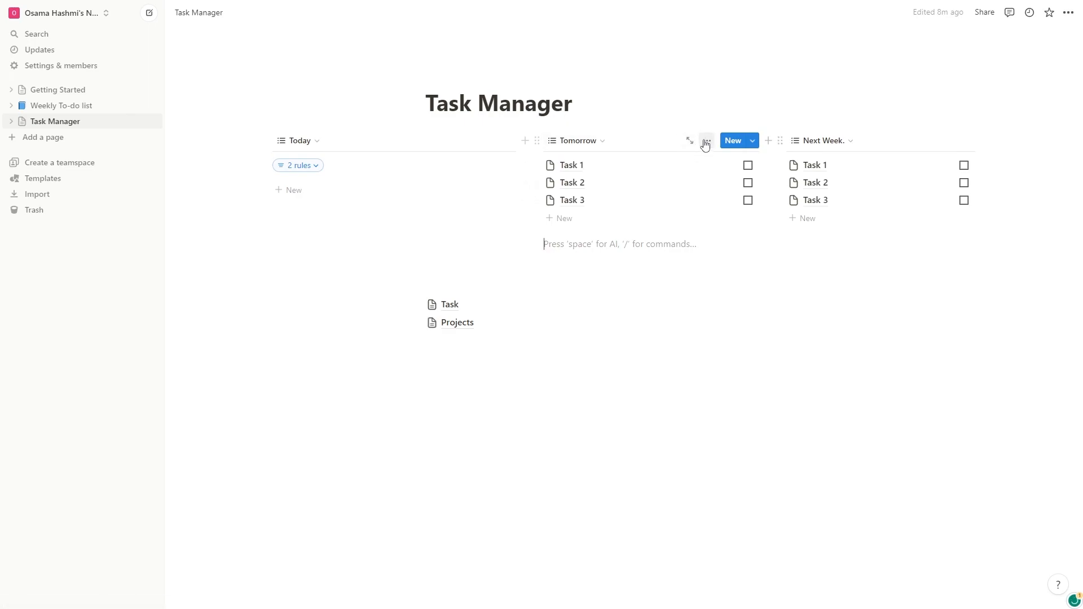
# Add an advanced filter to the Tomorrow view with the rule DOC Is Tomorrow
pyautogui.click(709, 141)
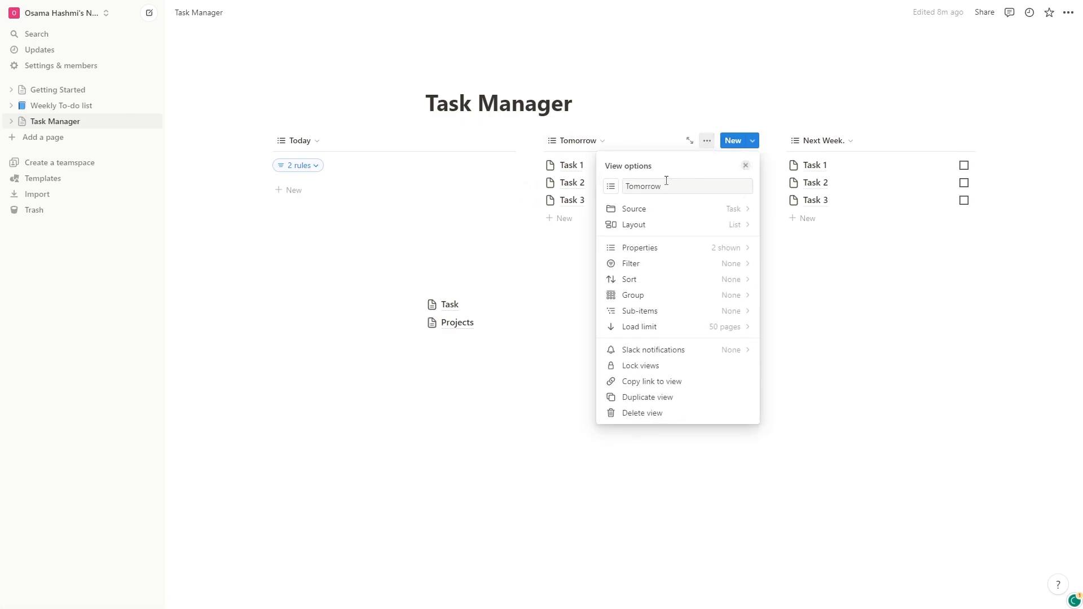
pyautogui.click(645, 264)
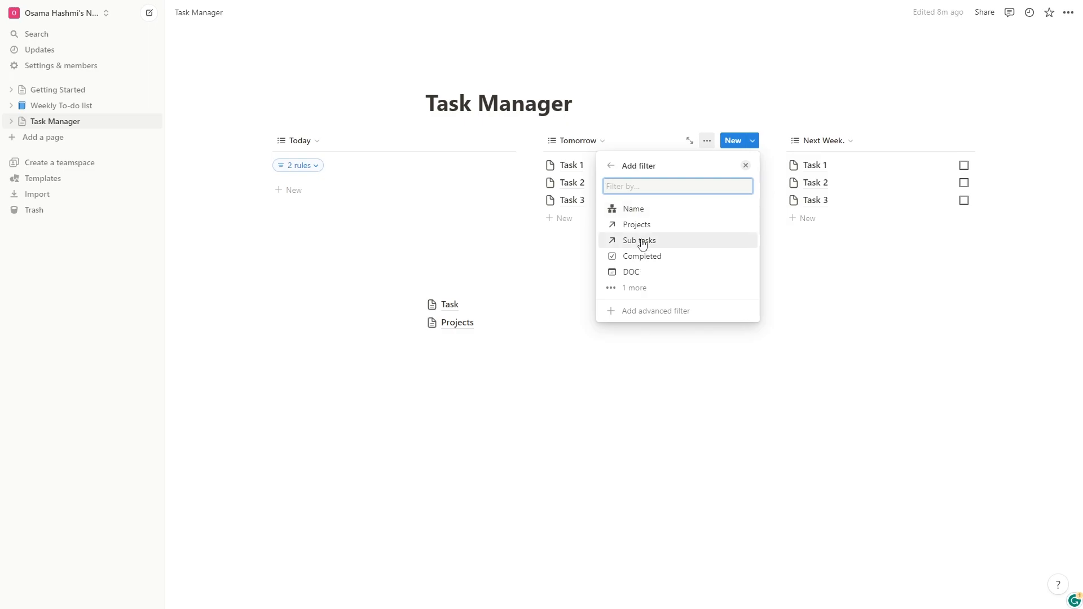
pyautogui.click(662, 273)
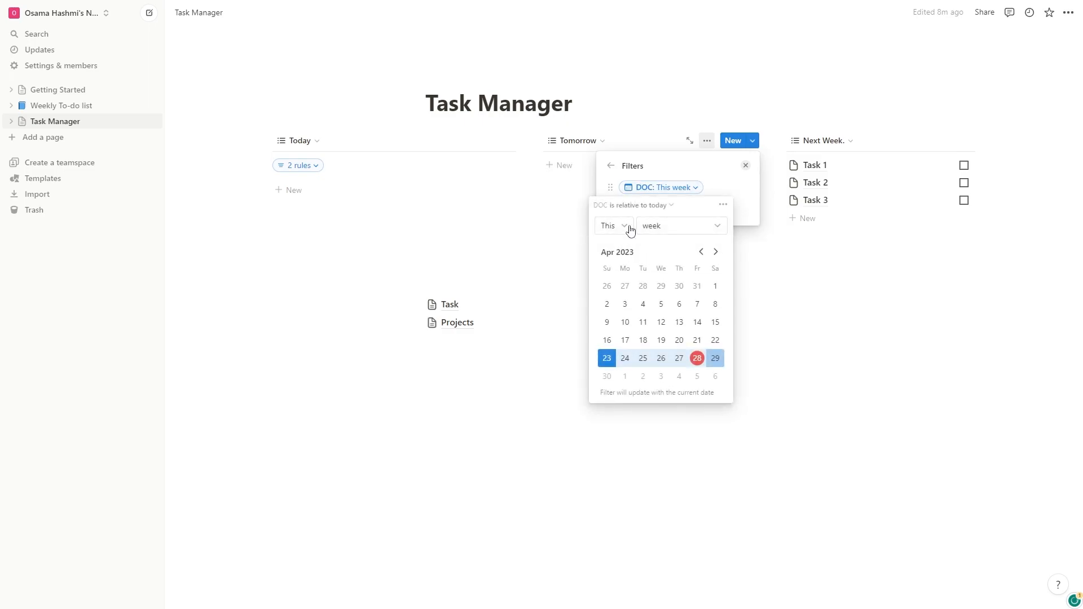
pyautogui.click(723, 205)
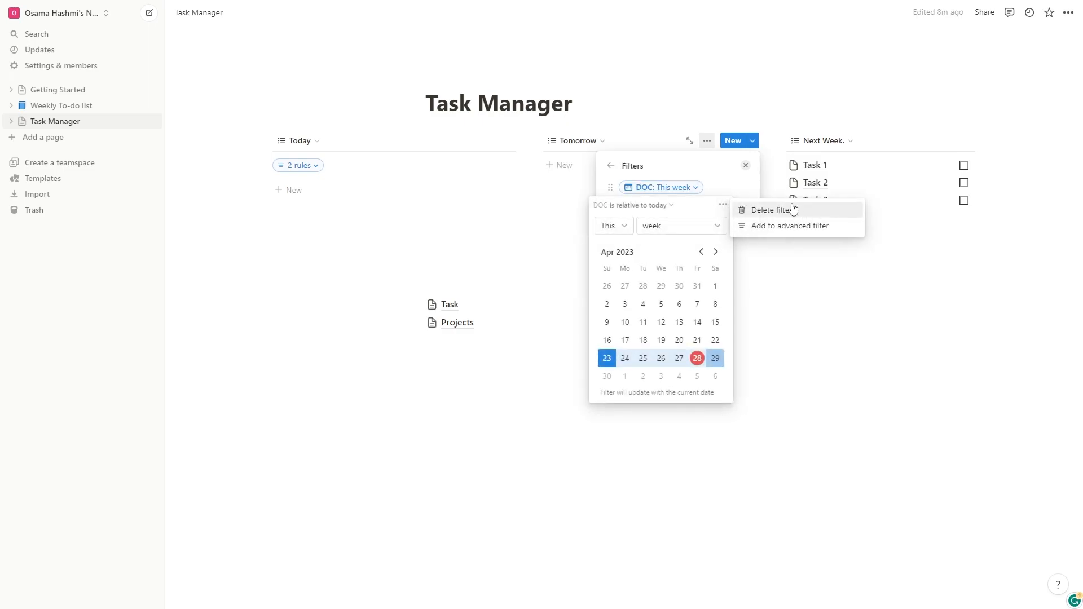
pyautogui.click(781, 226)
pyautogui.click(659, 214)
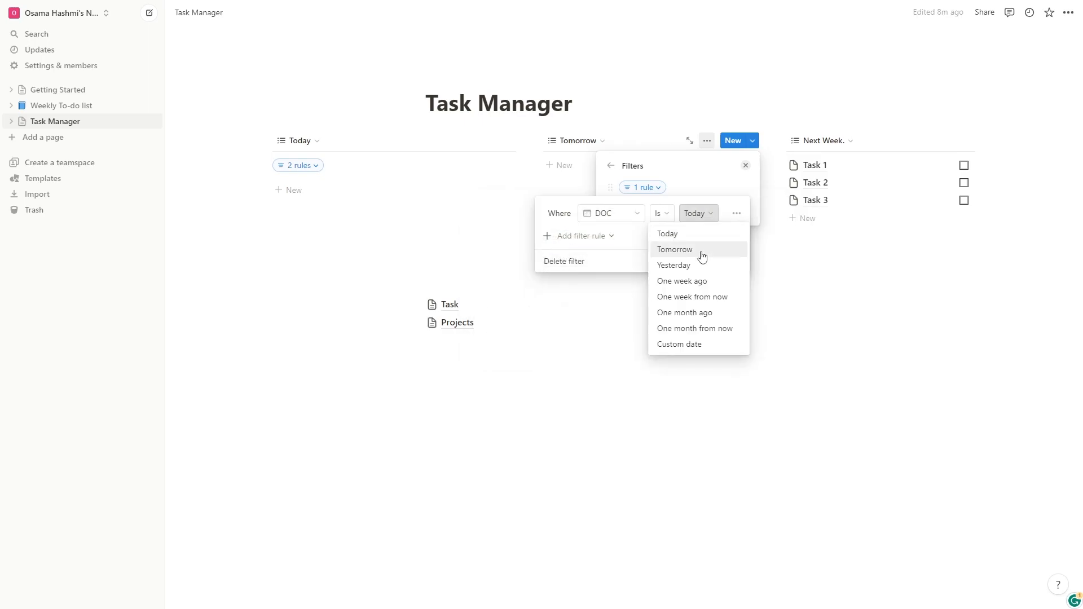
pyautogui.click(702, 252)
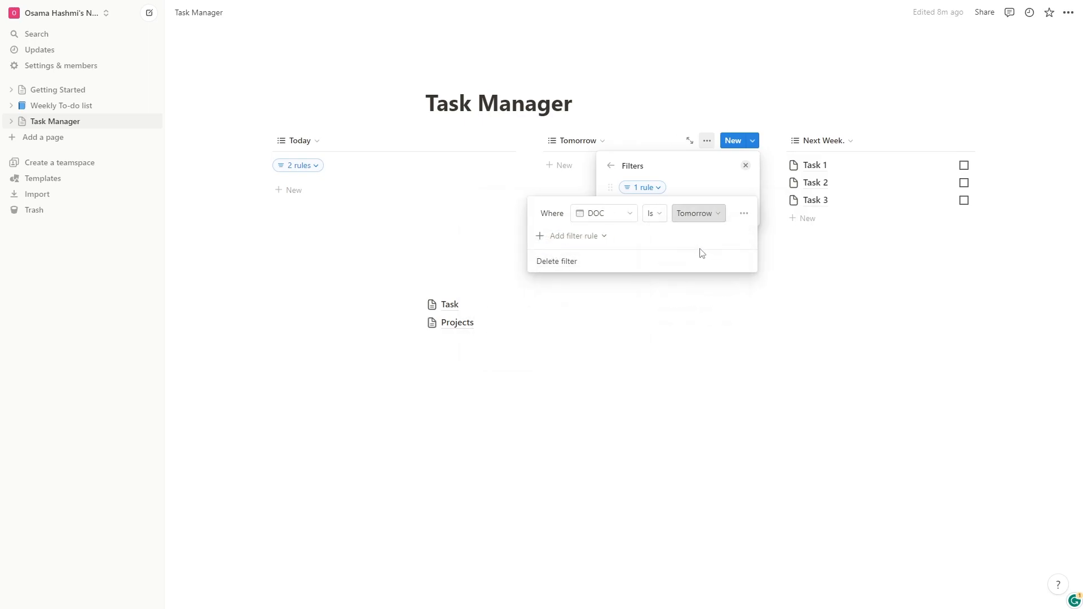
# Add a second rule, Completed Is Unchecked, to the Tomorrow view's filter and close the filter
pyautogui.click(578, 235)
pyautogui.click(596, 256)
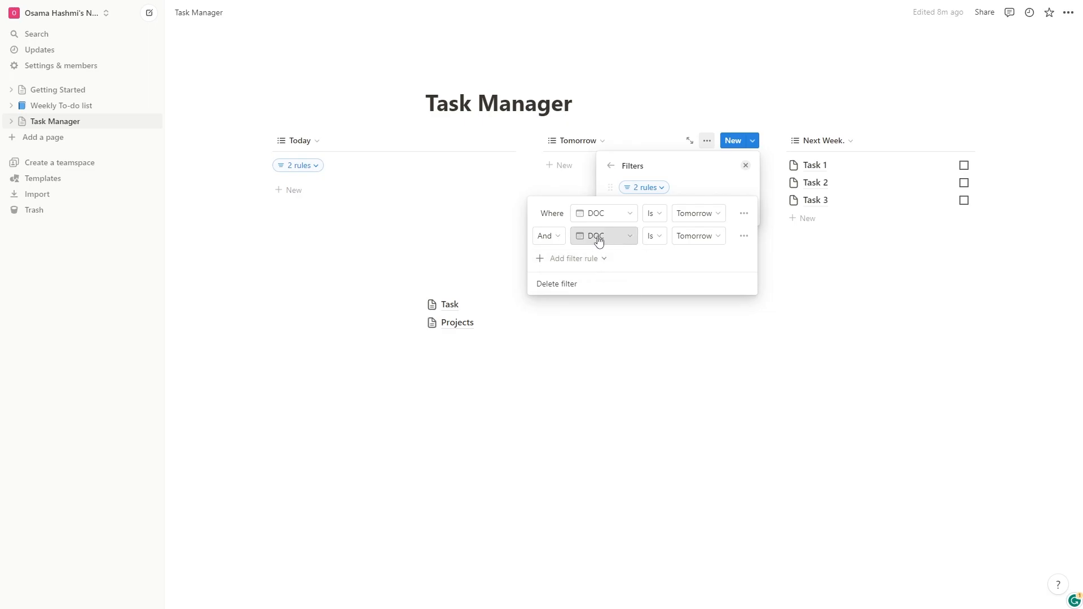
pyautogui.click(597, 237)
pyautogui.click(578, 298)
pyautogui.click(647, 237)
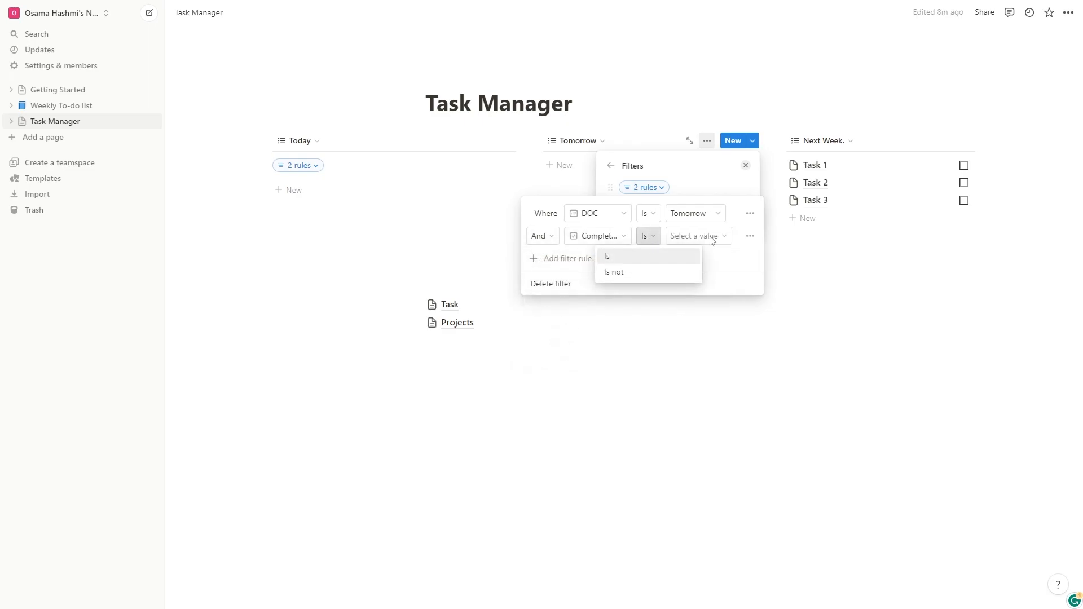
pyautogui.click(699, 238)
pyautogui.click(710, 238)
pyautogui.click(698, 265)
pyautogui.click(698, 243)
pyautogui.click(696, 256)
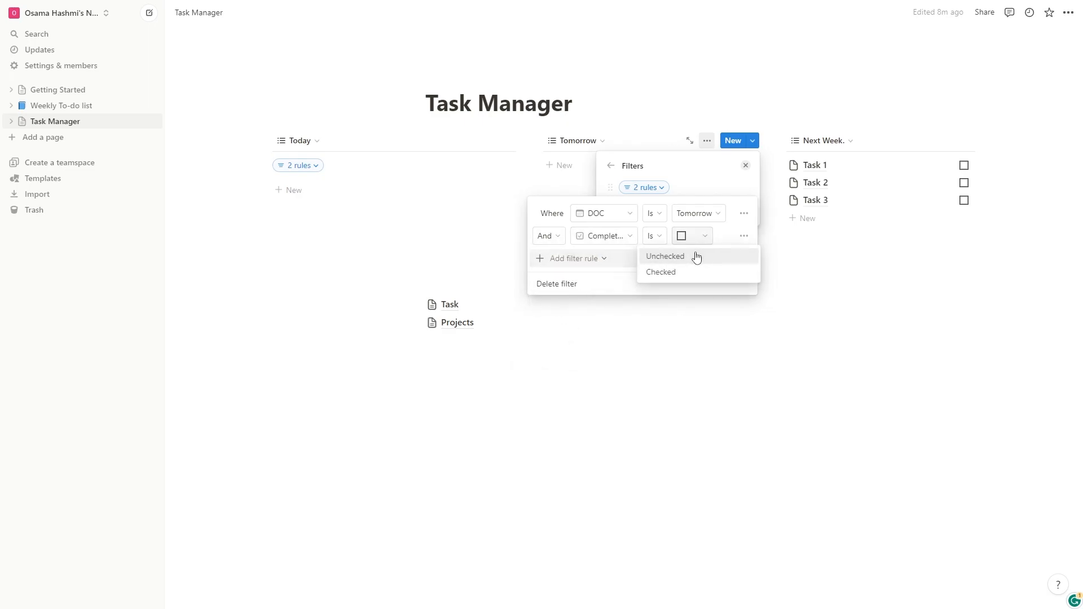
pyautogui.click(829, 163)
# Add an advanced filter to the Next Week view with the rule DOC Is after Tomorrow
pyautogui.click(850, 141)
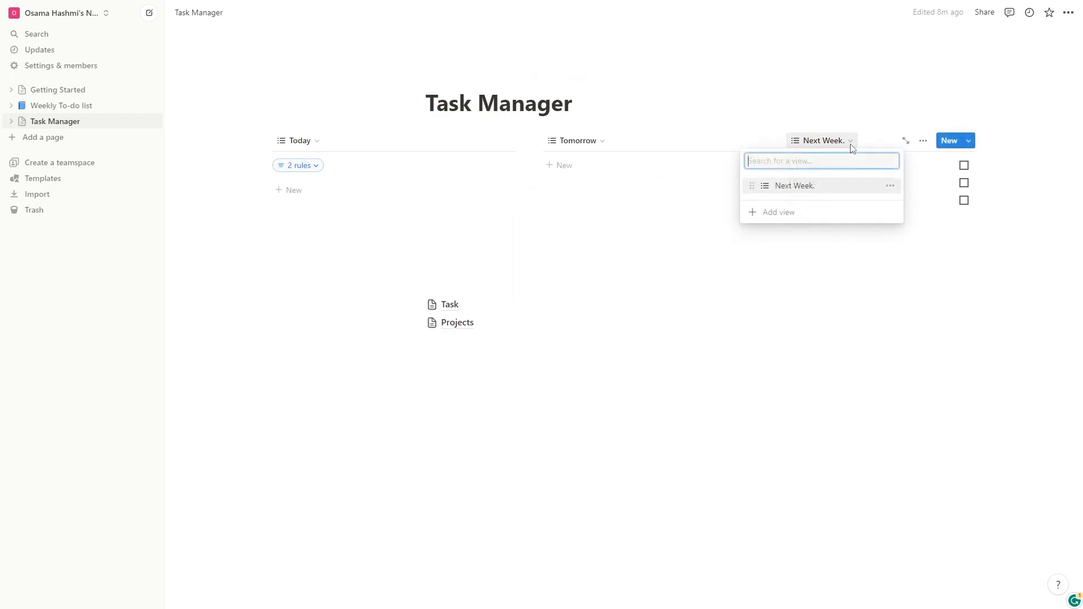
pyautogui.click(922, 146)
pyautogui.click(922, 145)
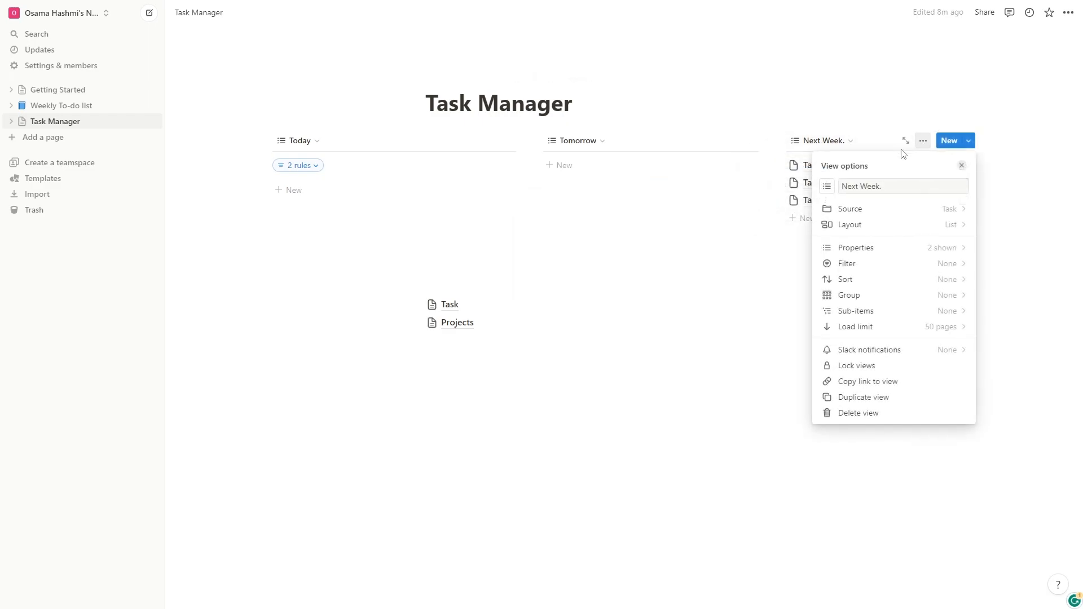
pyautogui.click(883, 274)
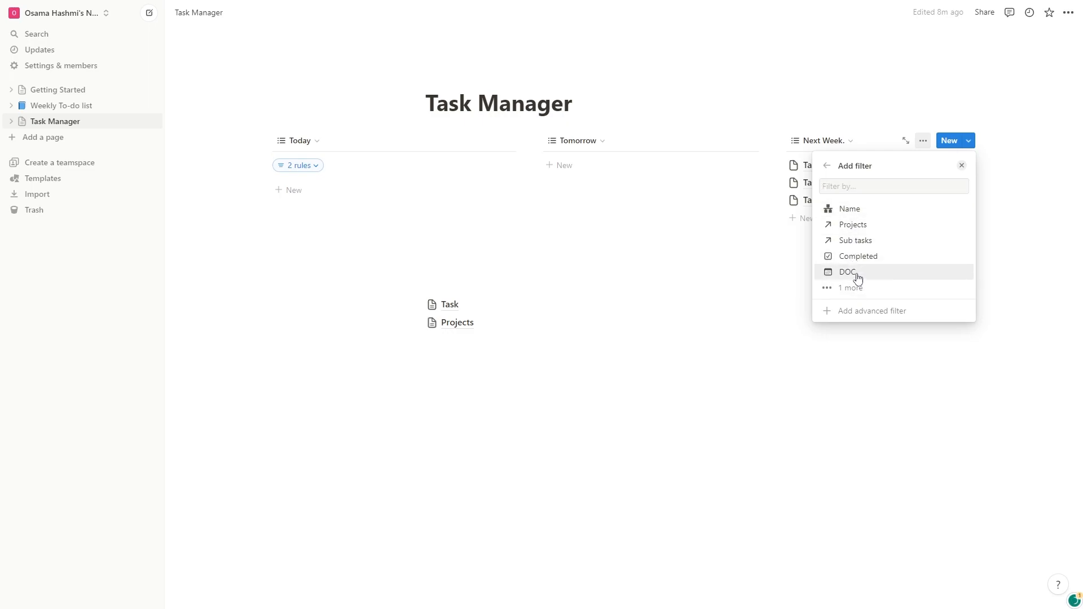
pyautogui.click(855, 275)
pyautogui.click(938, 205)
pyautogui.click(855, 226)
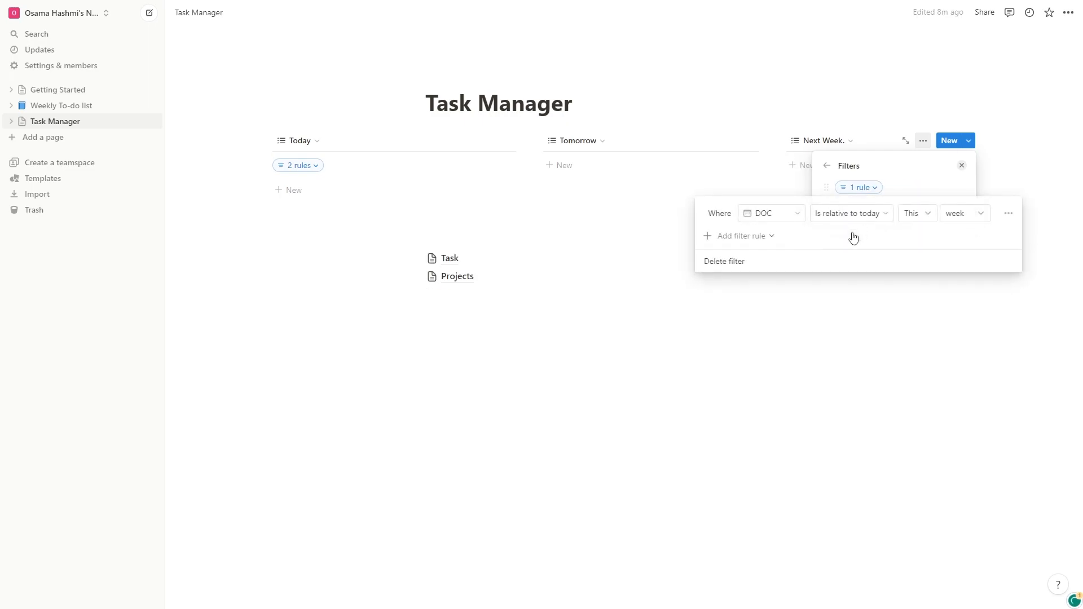
pyautogui.click(872, 213)
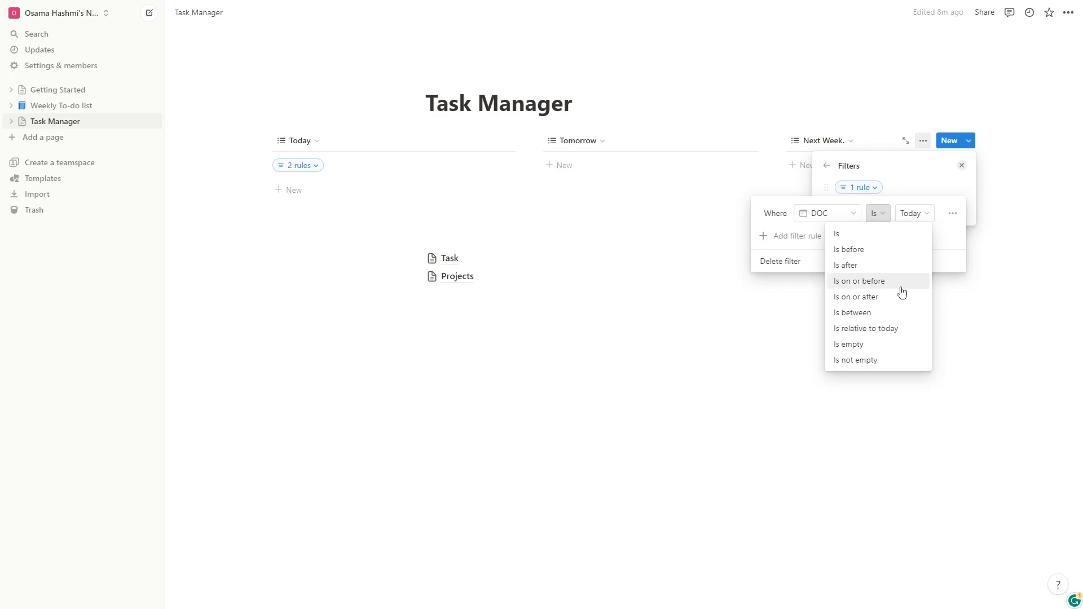
pyautogui.click(902, 265)
pyautogui.click(920, 214)
pyautogui.click(926, 250)
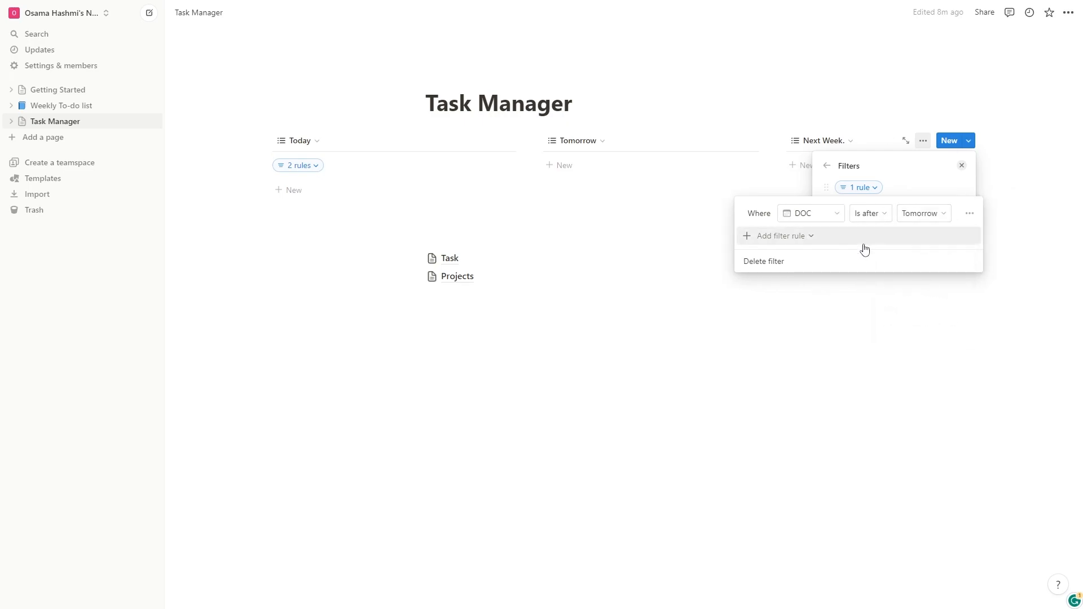
# Add a second rule to the Next Week view's filter: DOC Is relative to today, Next 1 week
pyautogui.click(779, 237)
pyautogui.click(801, 253)
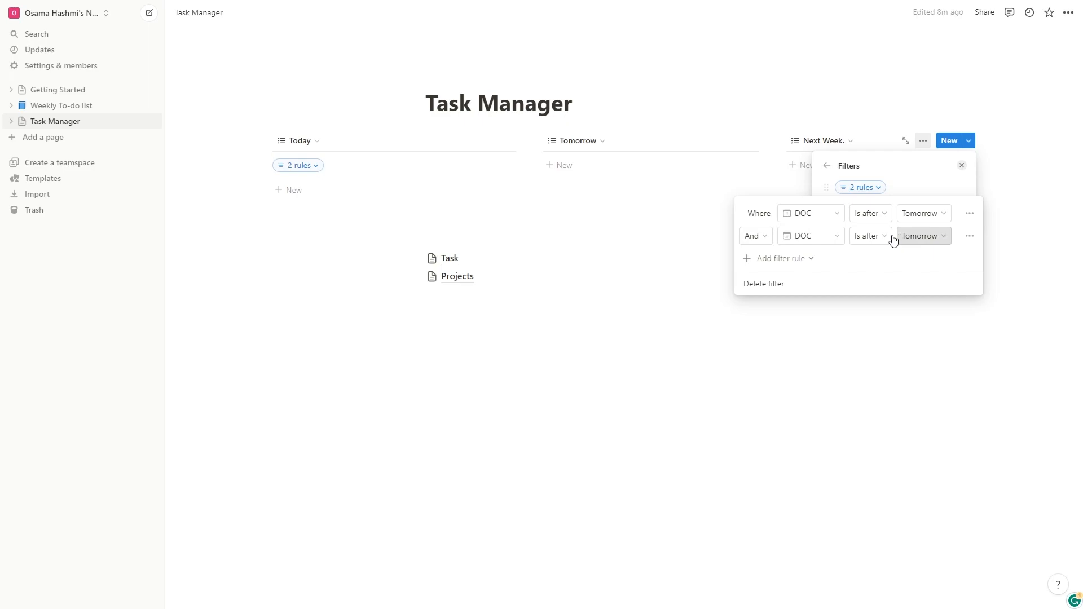
pyautogui.click(869, 236)
pyautogui.click(846, 334)
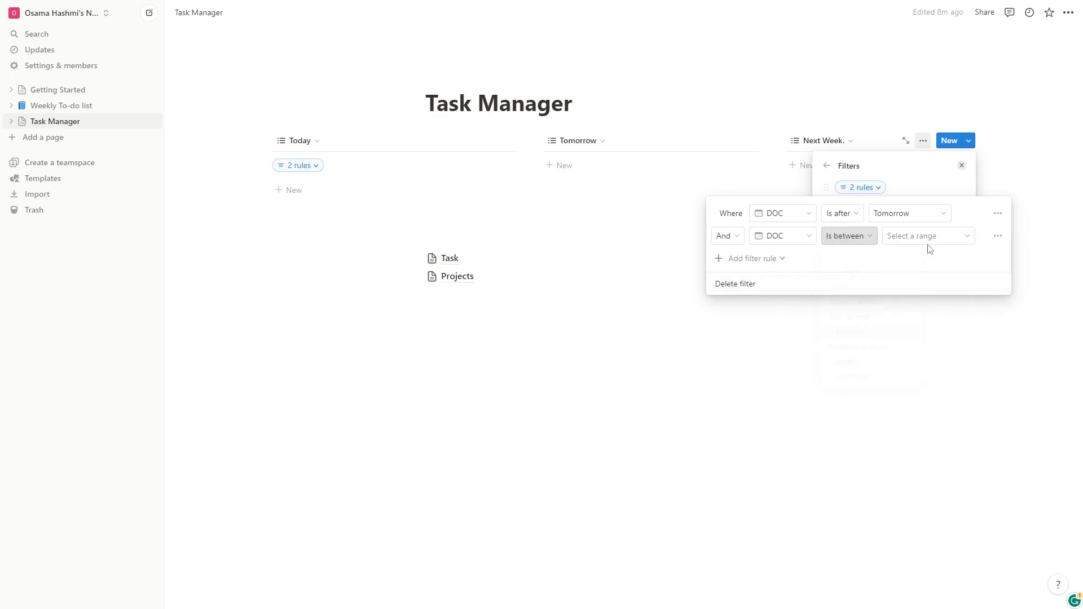
pyautogui.click(925, 235)
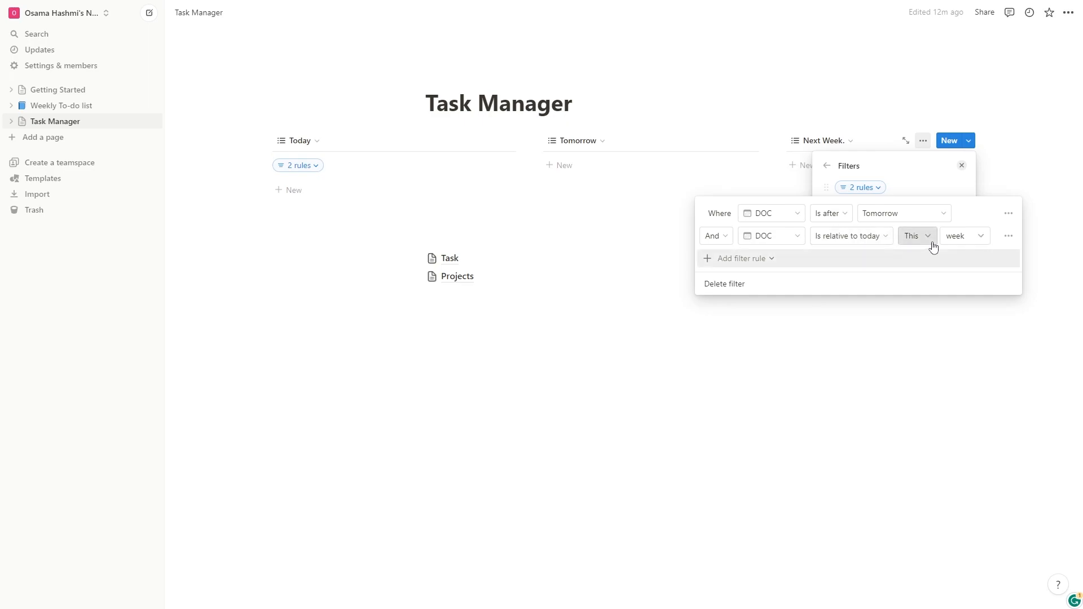
pyautogui.click(913, 273)
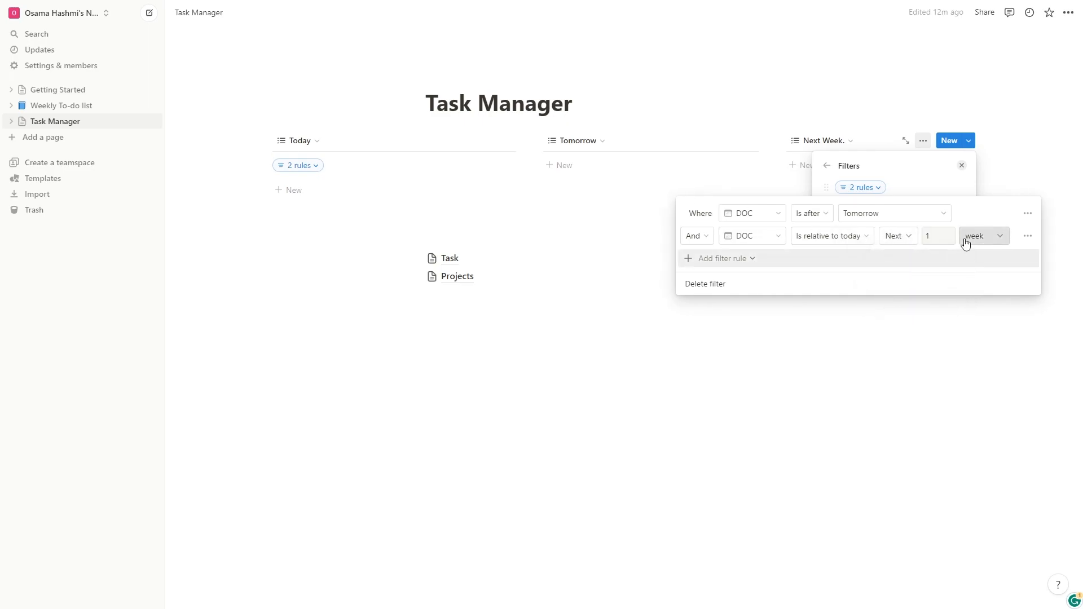
# Add a third rule, Completed Is Unchecked, to the Next Week view's filter and close the filter
pyautogui.click(754, 264)
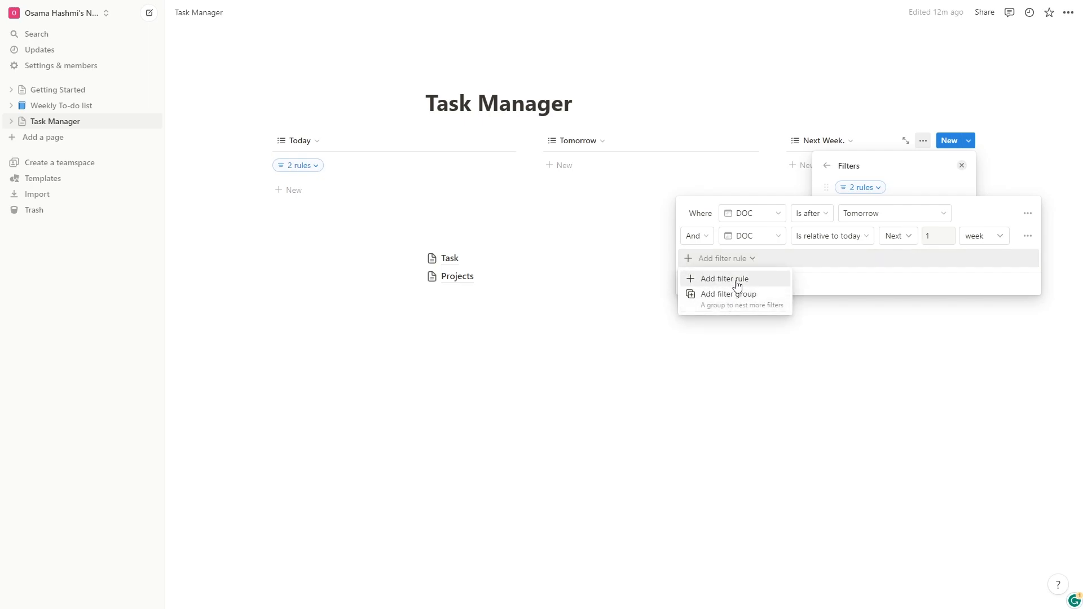
pyautogui.click(733, 280)
pyautogui.click(752, 260)
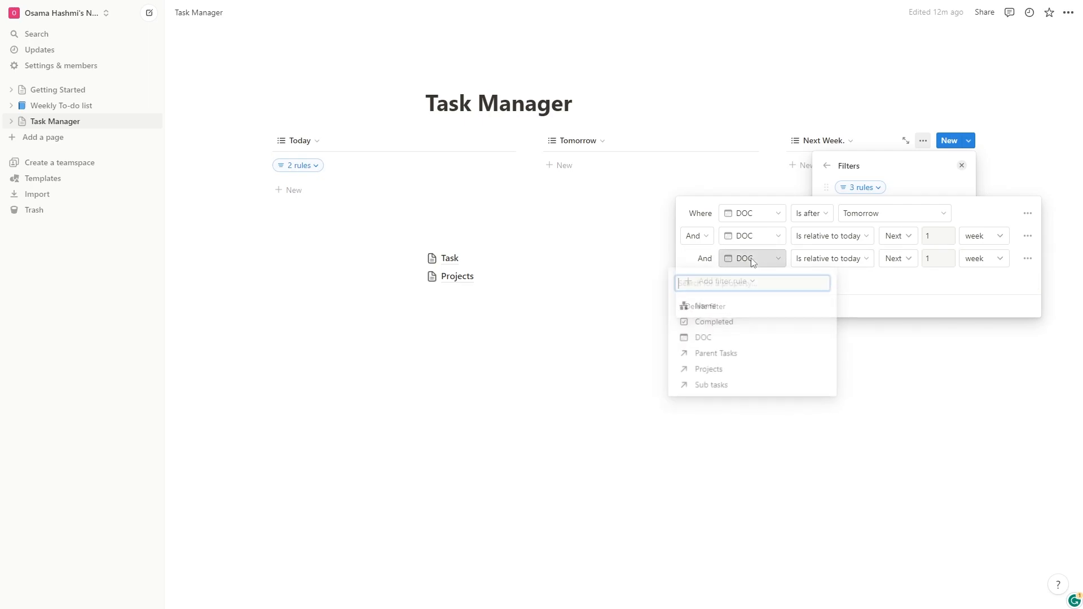
pyautogui.click(735, 321)
pyautogui.click(843, 262)
pyautogui.click(856, 282)
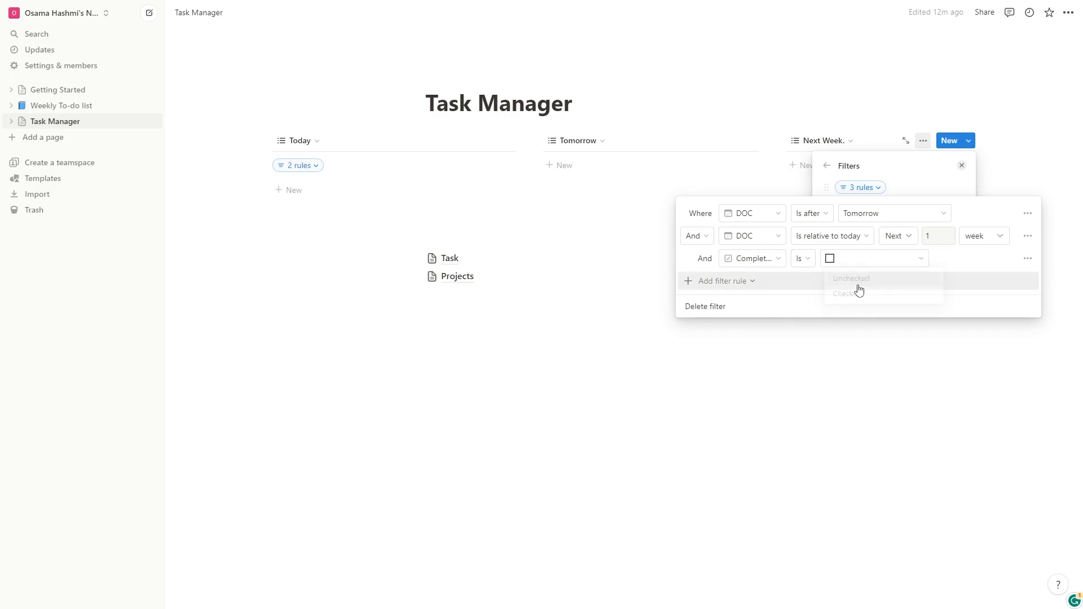
pyautogui.click(959, 98)
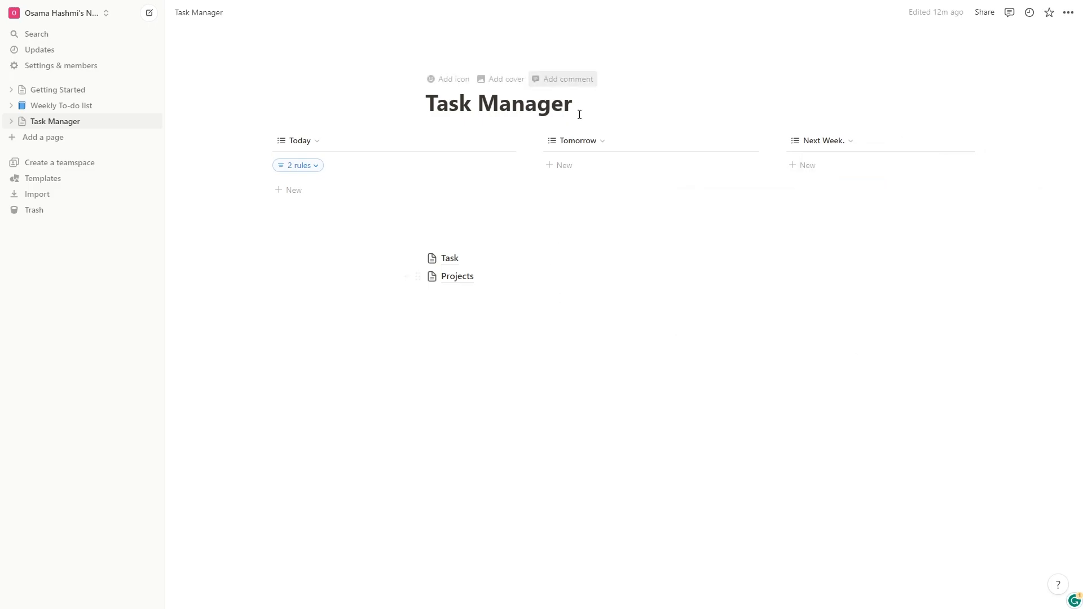
# Add a new untitled task to the Today list and duplicate the whole list block
pyautogui.click(292, 190)
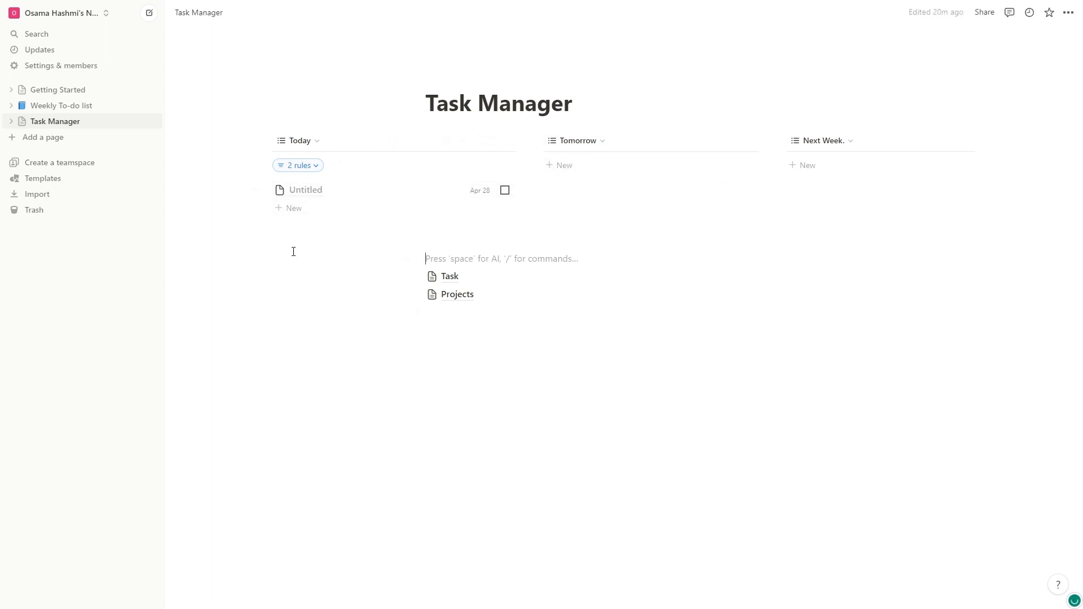
pyautogui.click(265, 140)
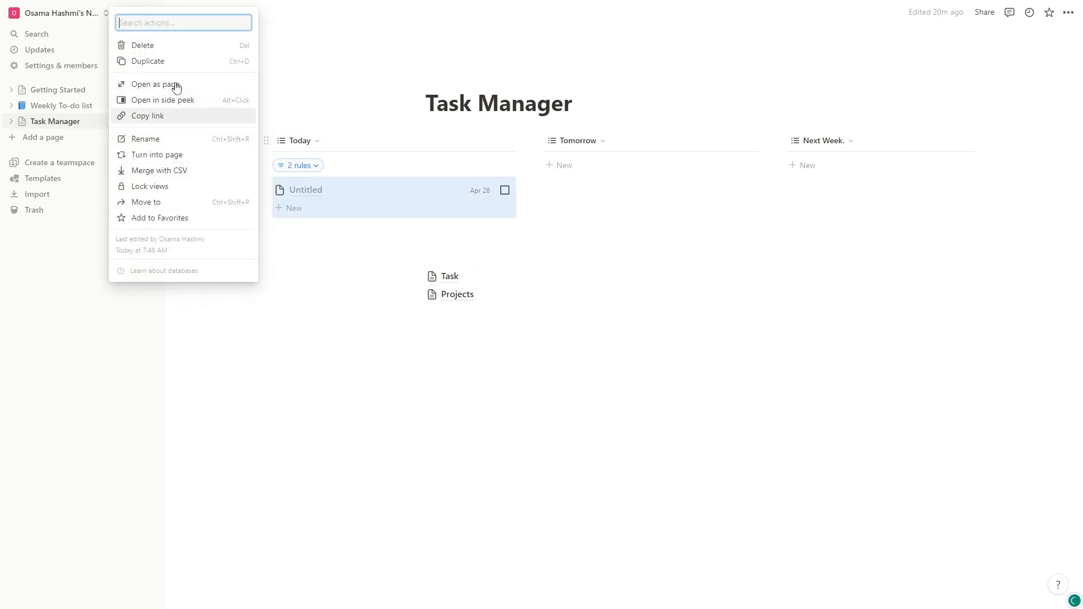
pyautogui.click(171, 62)
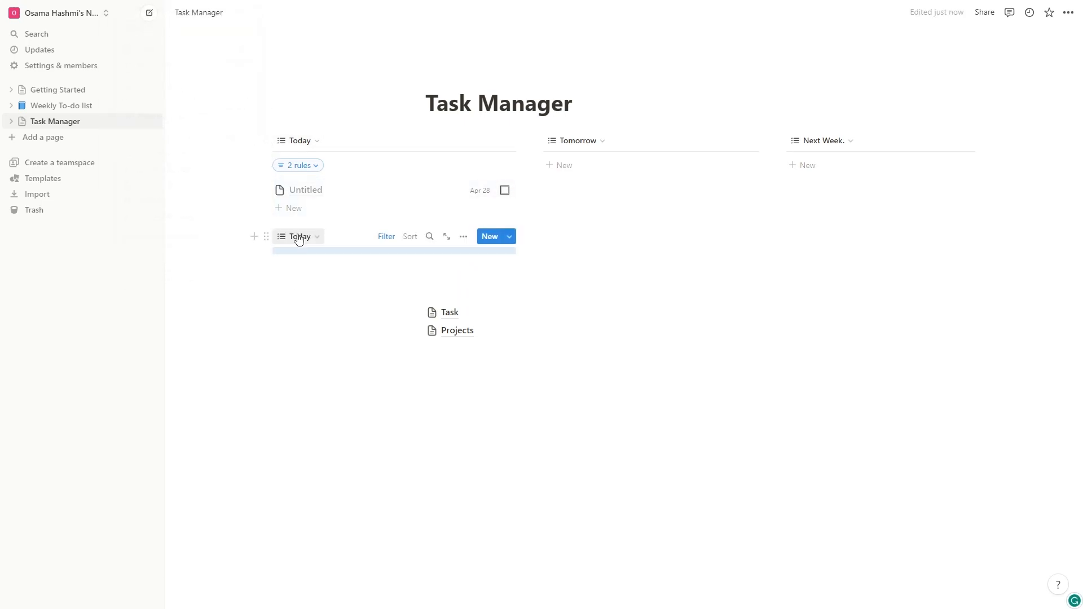
# Delete the two-rule filter from the duplicated Today list
pyautogui.click(389, 241)
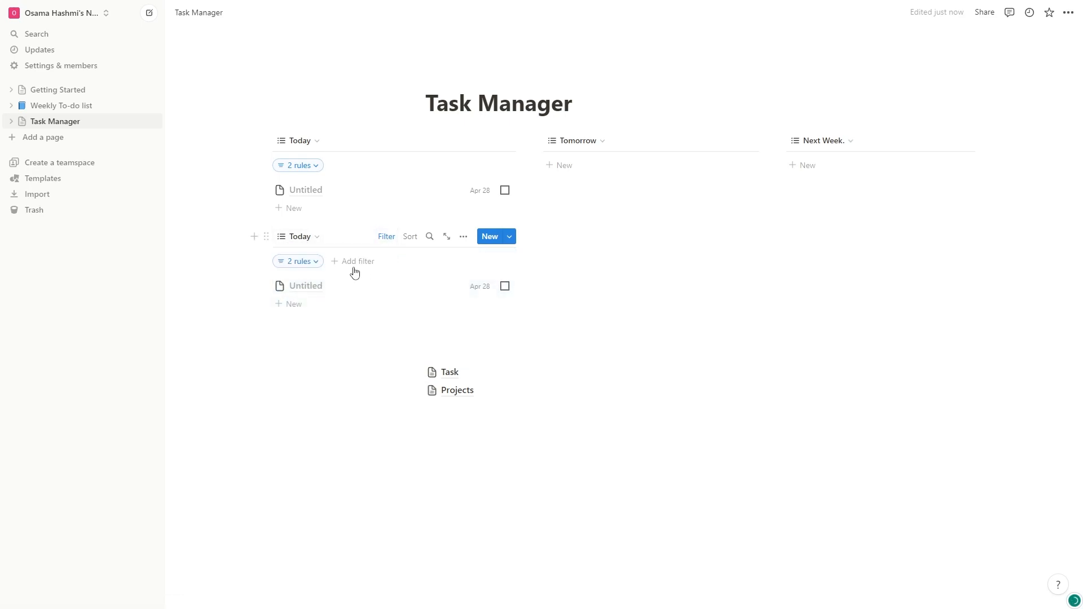
pyautogui.click(305, 265)
pyautogui.click(391, 286)
pyautogui.click(377, 306)
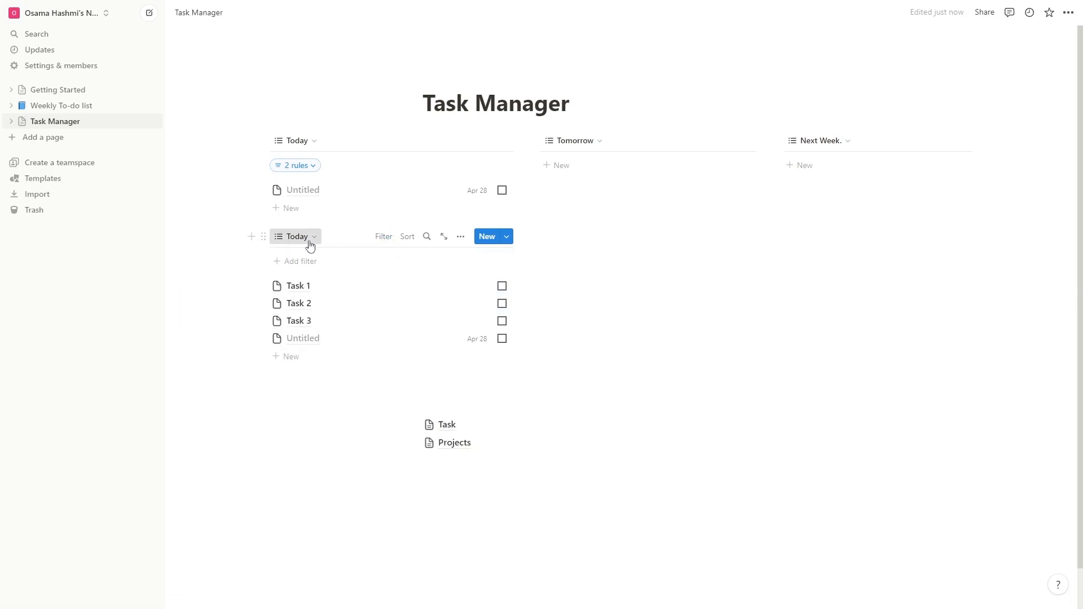
# Rename the view of the duplicated Today list as Unscheduled
pyautogui.click(305, 237)
pyautogui.write('Un')
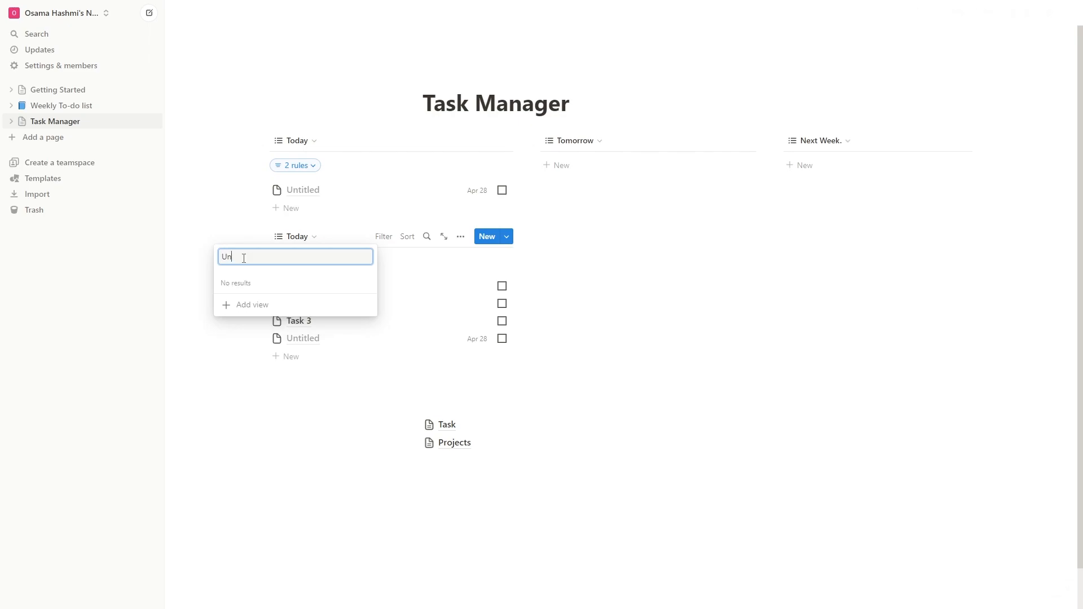
pyautogui.click(276, 238)
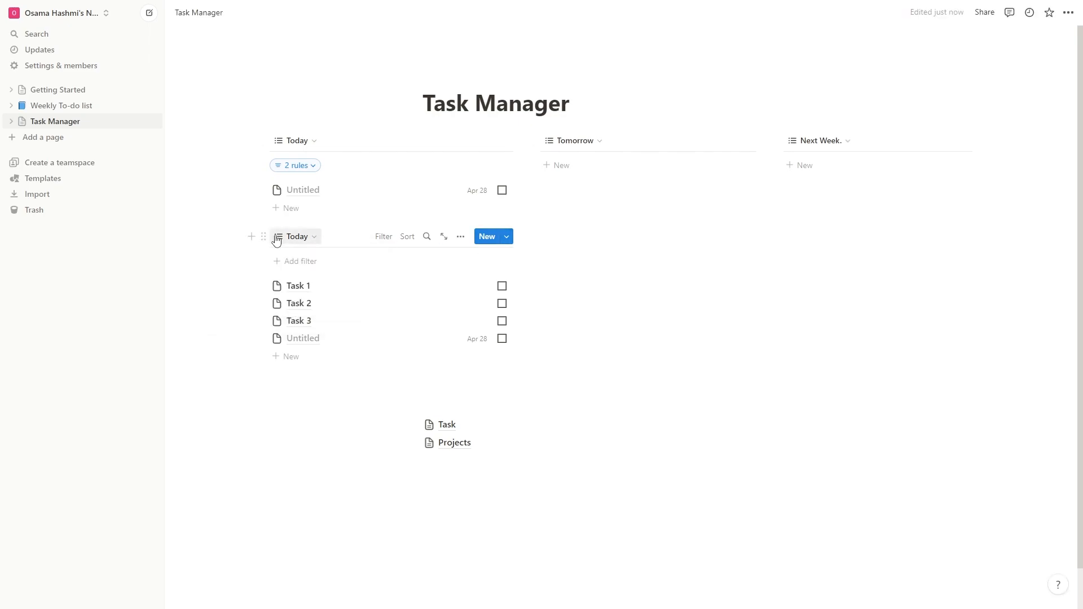
pyautogui.click(312, 237)
pyautogui.click(364, 281)
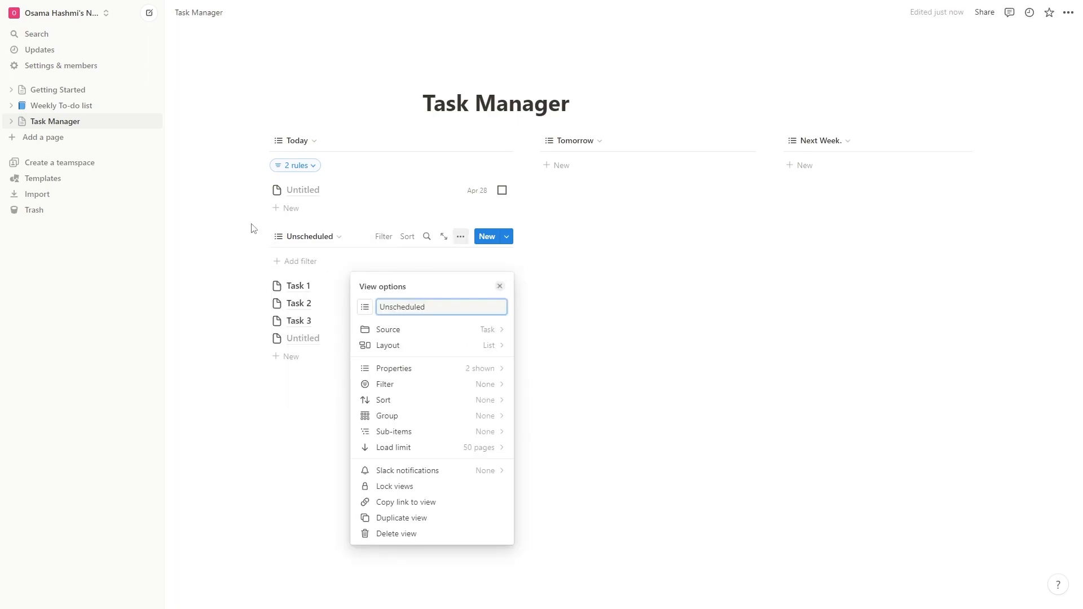
pyautogui.click(254, 225)
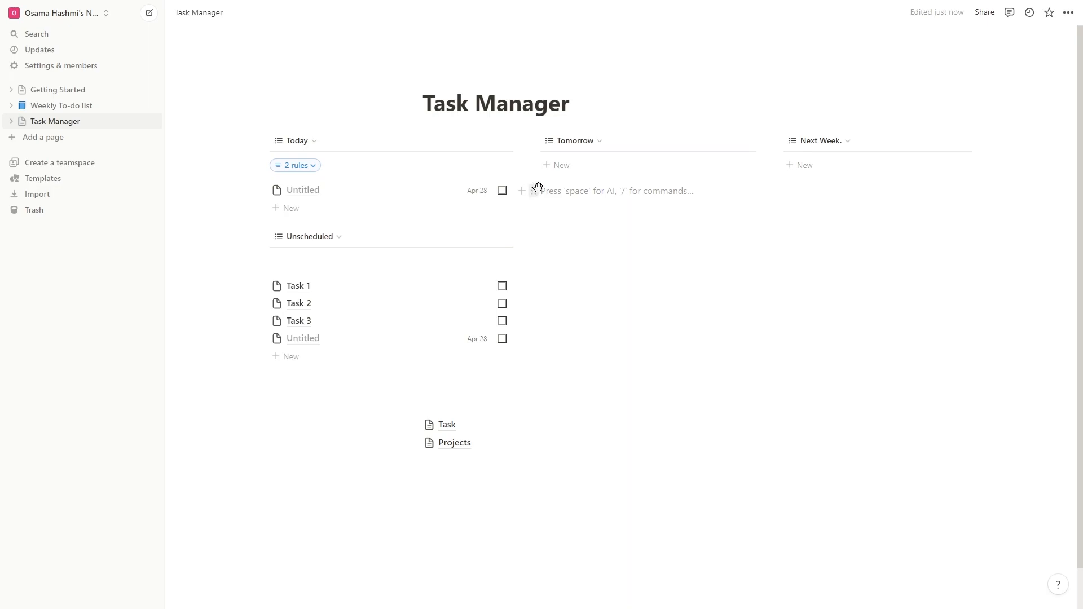
# Duplicate the Unscheduled list and move the copy below the Tomorrow list in the second column
pyautogui.moveTo(264, 305); pyautogui.dragTo(273, 275)
pyautogui.click(552, 195)
pyautogui.click(309, 236)
pyautogui.click(290, 242)
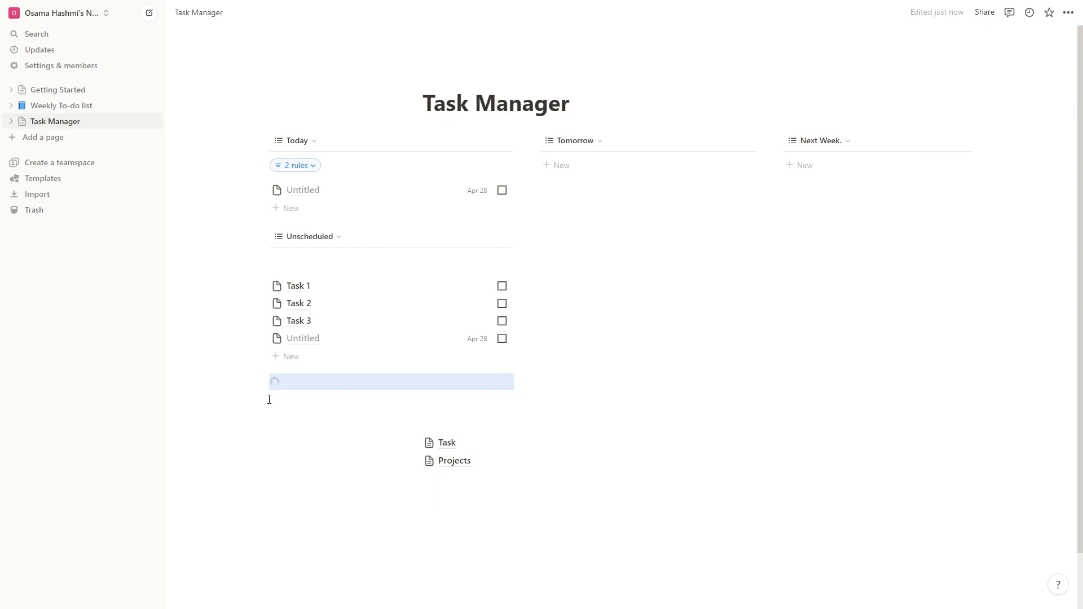
pyautogui.moveTo(269, 399); pyautogui.dragTo(696, 241)
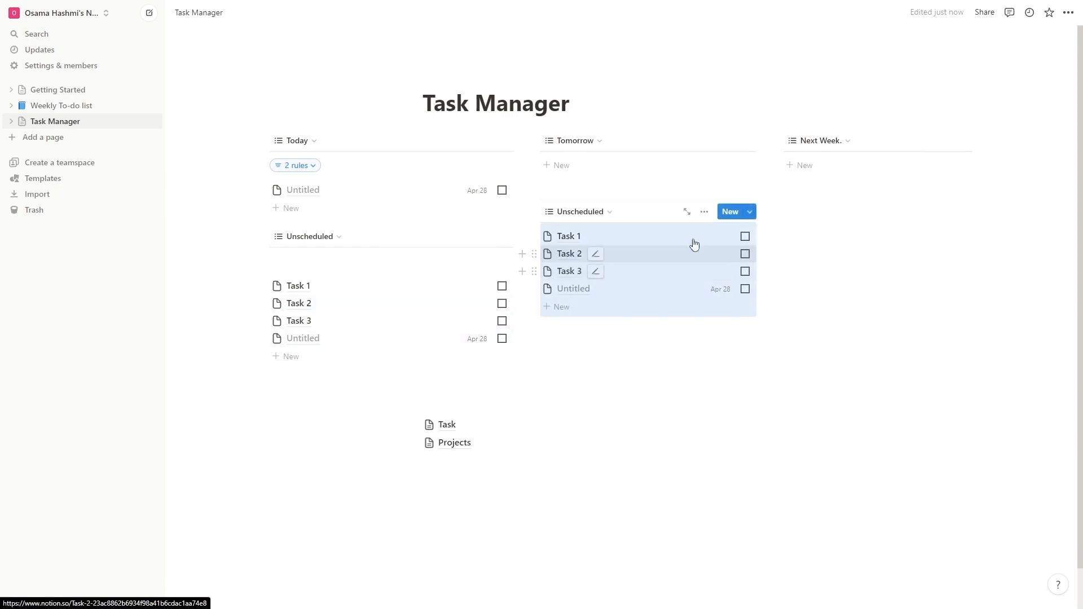
# Switch the layout of the Unscheduled list below Tomorrow from List to Calendar
pyautogui.click(703, 213)
pyautogui.click(688, 294)
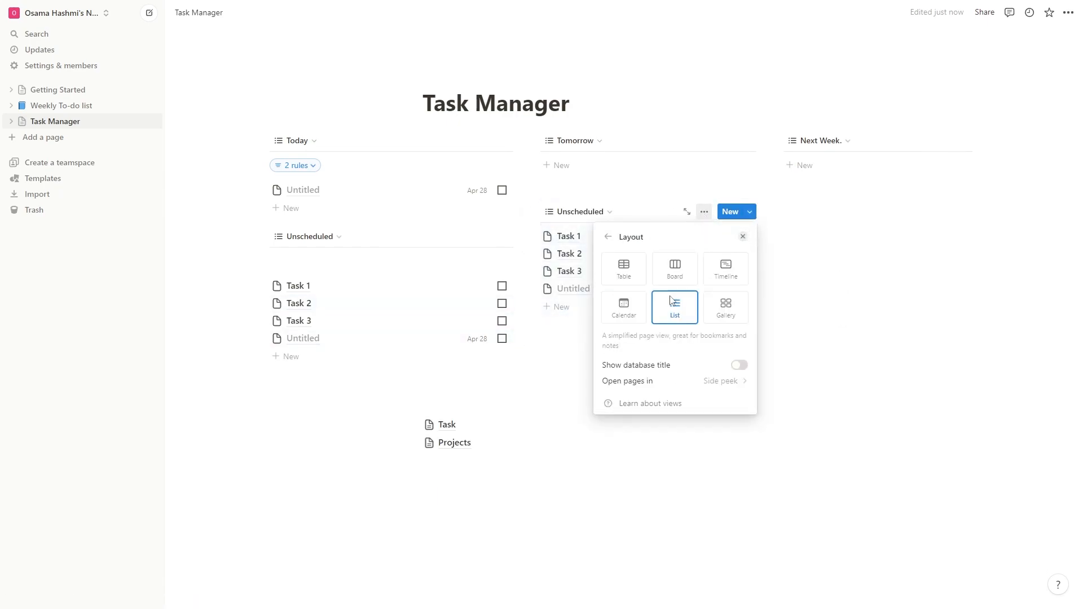
pyautogui.click(623, 306)
pyautogui.click(957, 362)
# Widen the three-column section to the page's full width and place the Unscheduled calendar below the Tomorrow list
pyautogui.moveTo(529, 245); pyautogui.dragTo(278, 387)
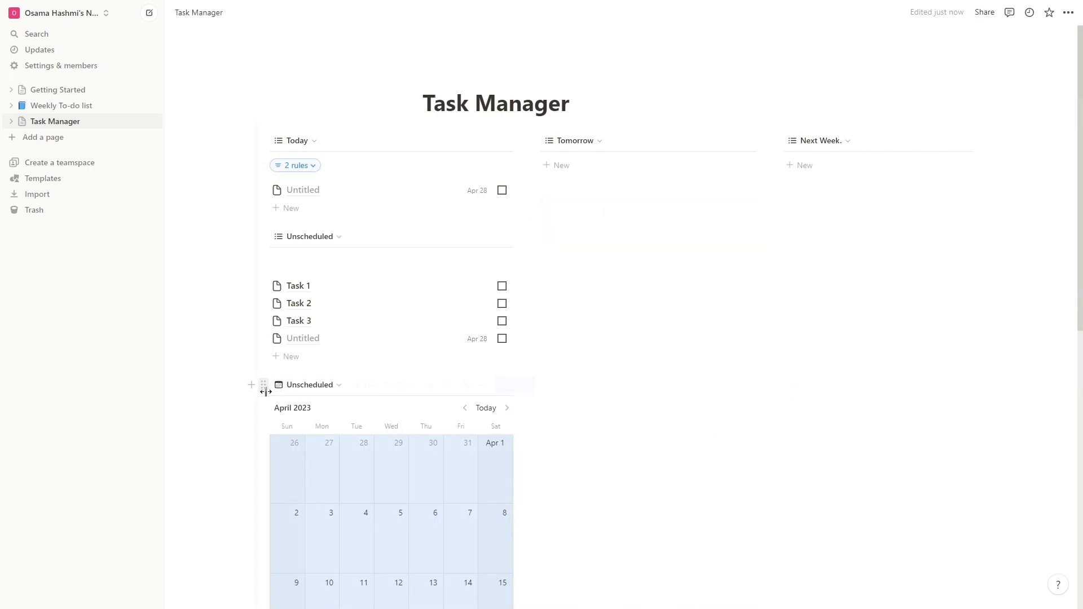
pyautogui.moveTo(187, 388); pyautogui.dragTo(525, 252)
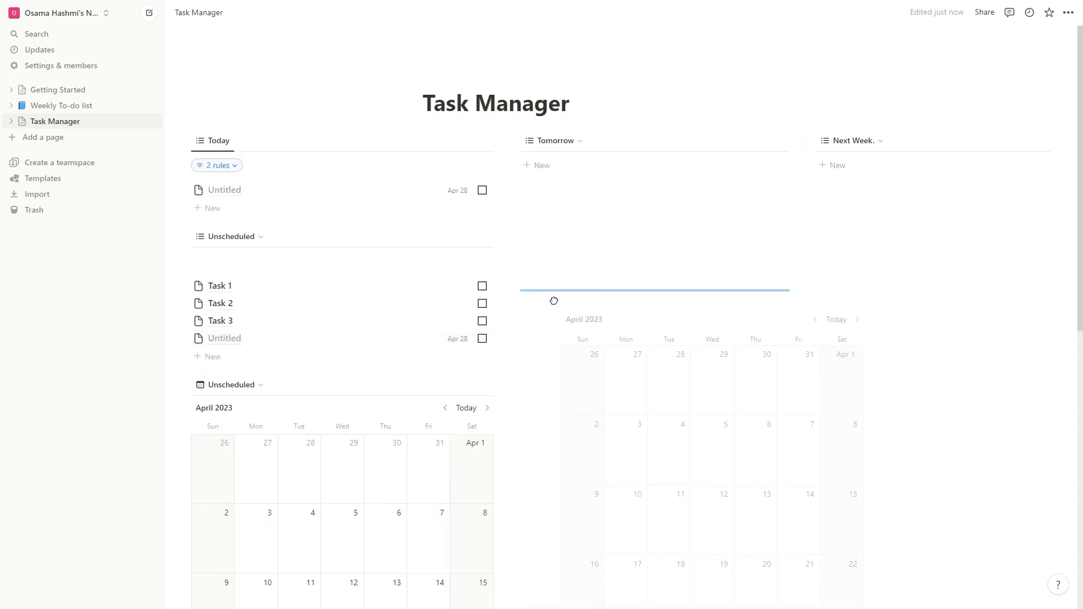
pyautogui.click(421, 513)
pyautogui.click(222, 466)
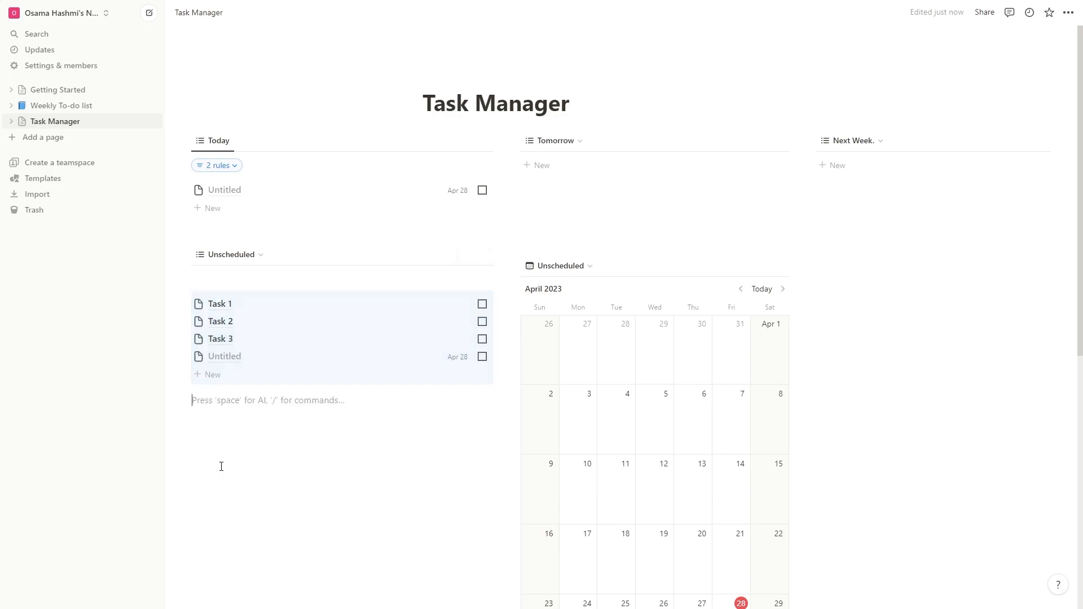
pyautogui.scroll(-8, 416, 382)
pyautogui.moveTo(417, 381); pyautogui.dragTo(210, 346)
pyautogui.scroll(6, 473, 340)
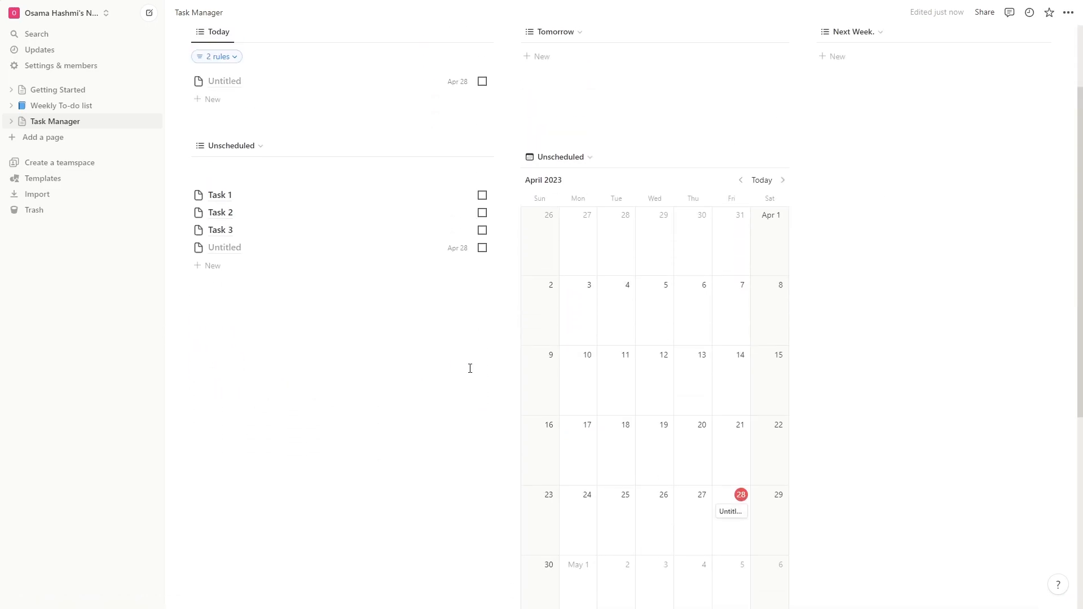
pyautogui.scroll(-2, 706, 314)
pyautogui.scroll(2, 701, 328)
pyautogui.scroll(-1, 705, 312)
pyautogui.scroll(-1, 669, 150)
pyautogui.click(616, 106)
pyautogui.click(630, 106)
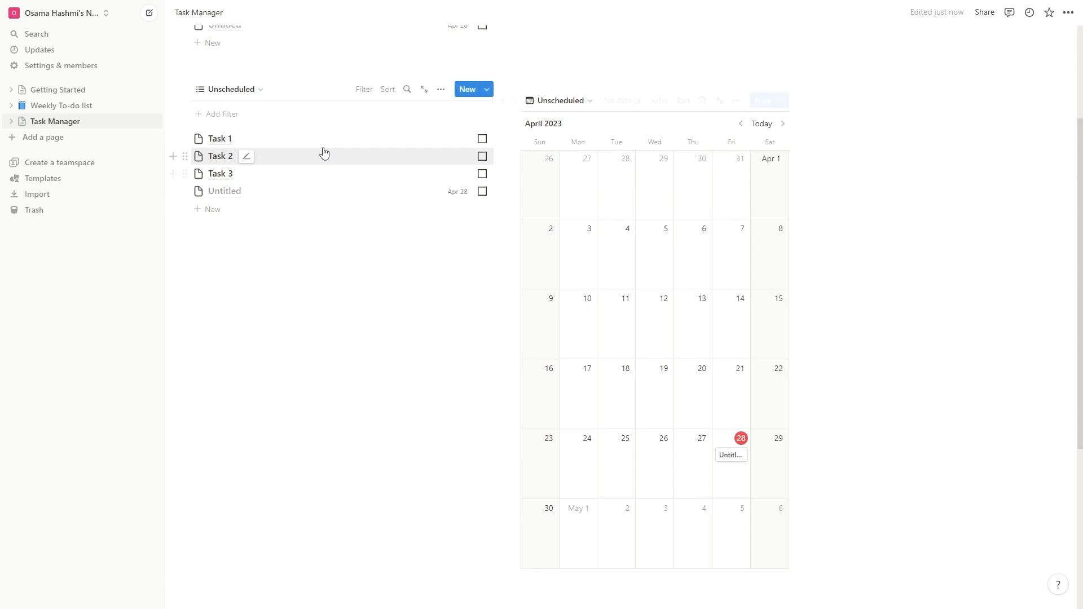
# Schedule tasks from the Unscheduled list on the April 2023 calendar: Task 1 on April 5, Task 2 on April 12, Task 3 on April 8
pyautogui.moveTo(208, 144); pyautogui.dragTo(665, 269)
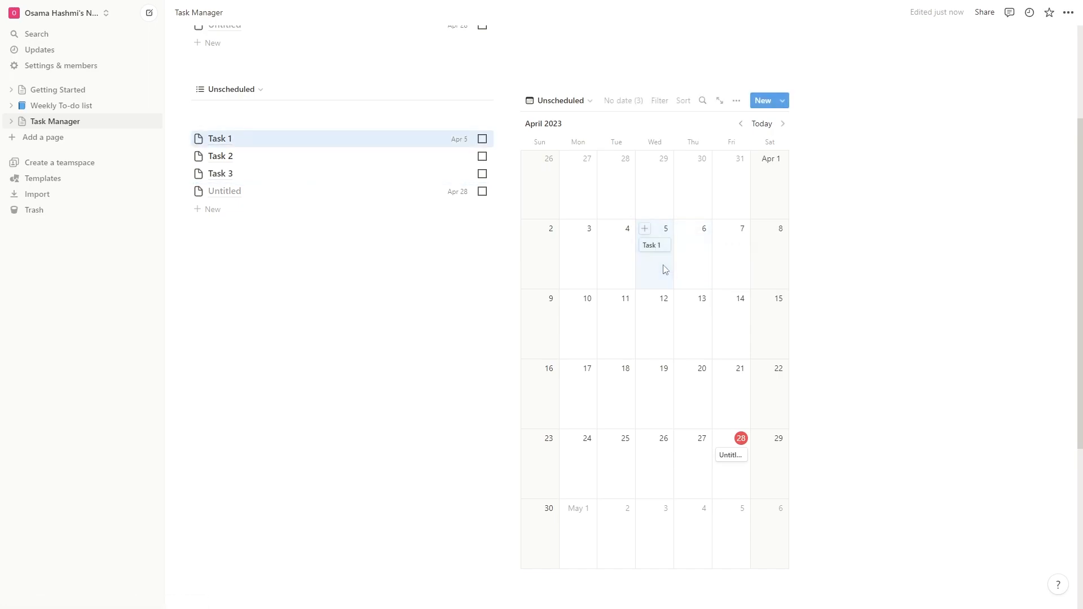
pyautogui.moveTo(217, 154); pyautogui.dragTo(669, 317)
pyautogui.moveTo(220, 173); pyautogui.dragTo(767, 242)
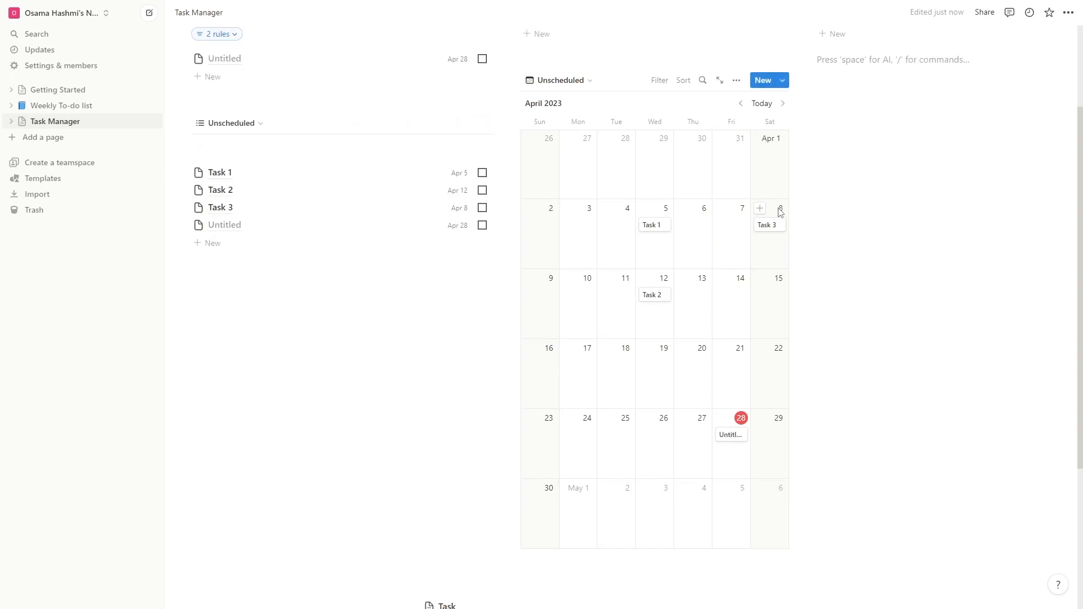
pyautogui.scroll(2, 838, 251)
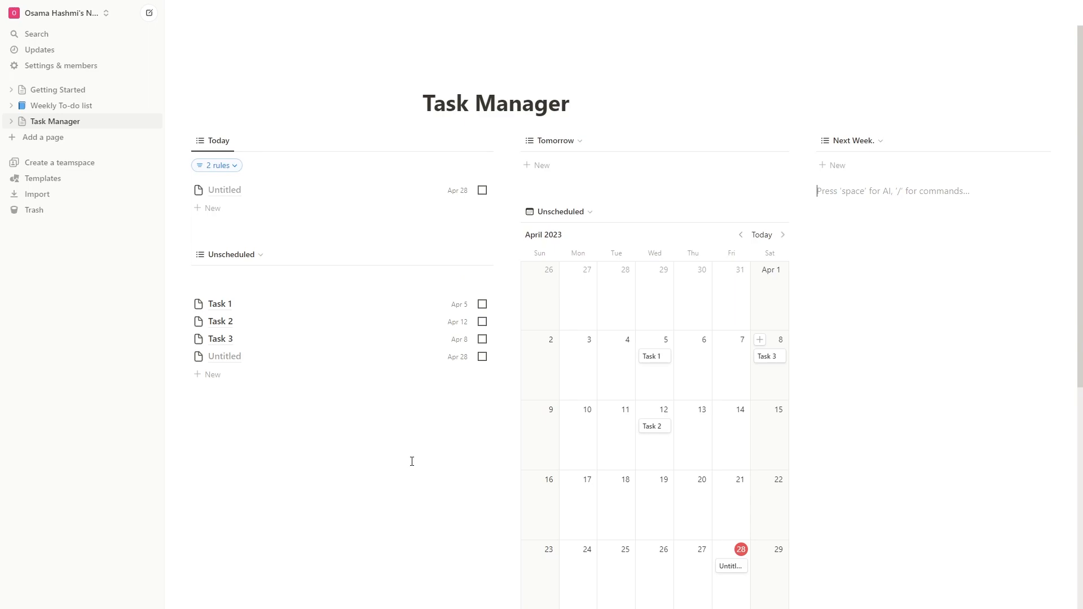
pyautogui.moveTo(517, 217); pyautogui.dragTo(795, 278)
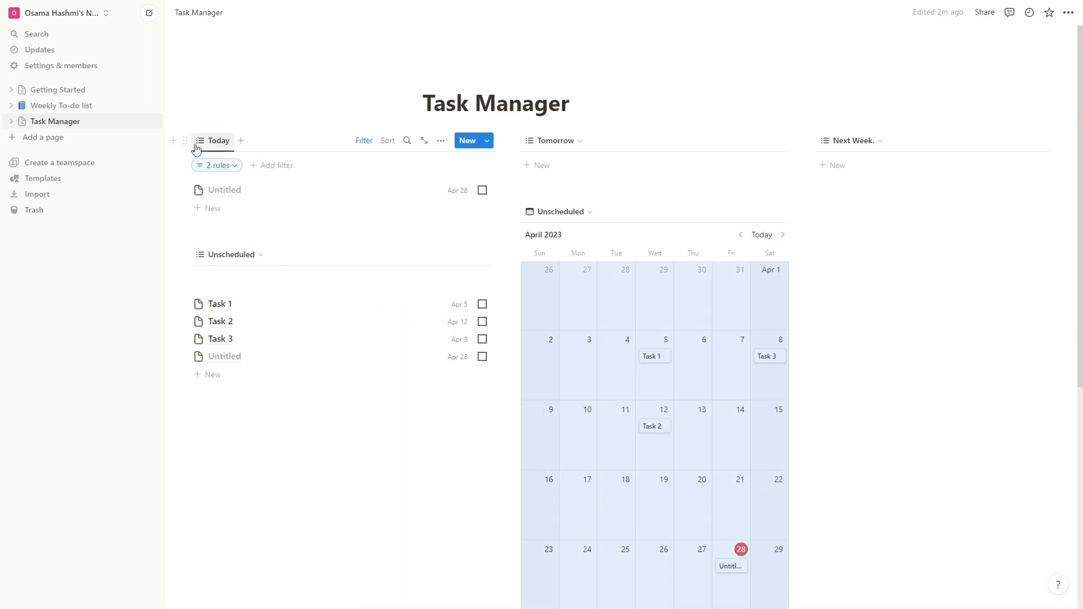
# Duplicate the Today list block and place the copy directly beneath the page title, above the columns
pyautogui.click(214, 140)
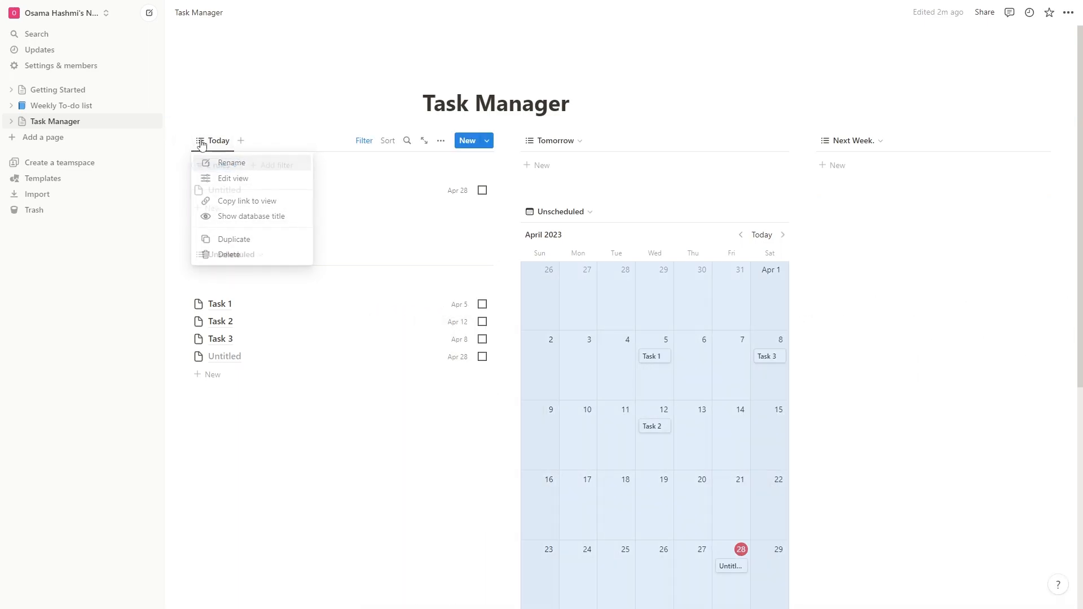
pyautogui.click(198, 144)
pyautogui.click(185, 140)
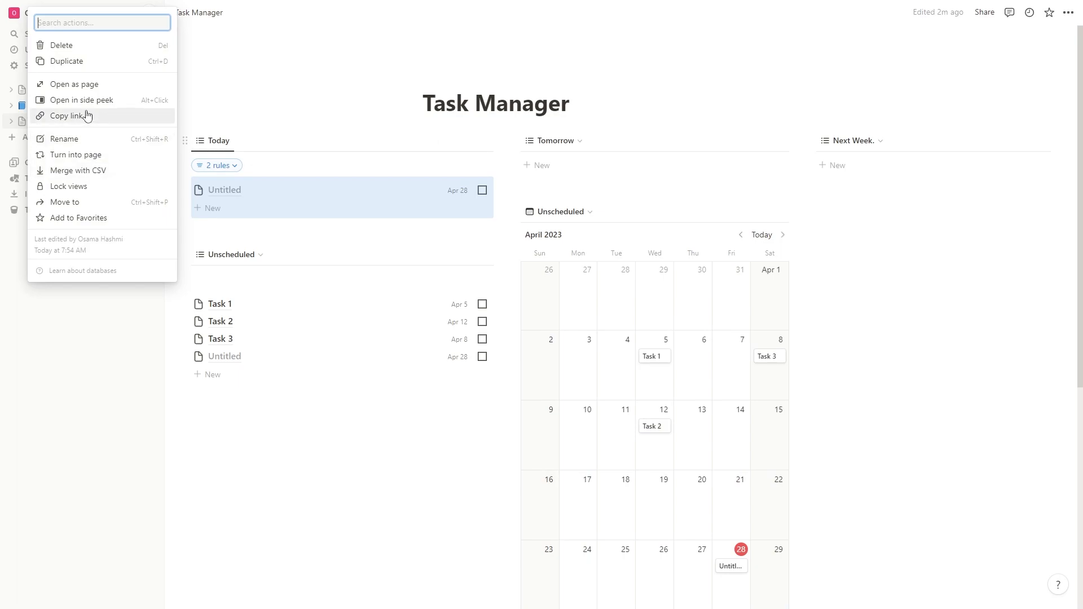
pyautogui.click(79, 61)
pyautogui.moveTo(410, 137); pyautogui.dragTo(462, 112)
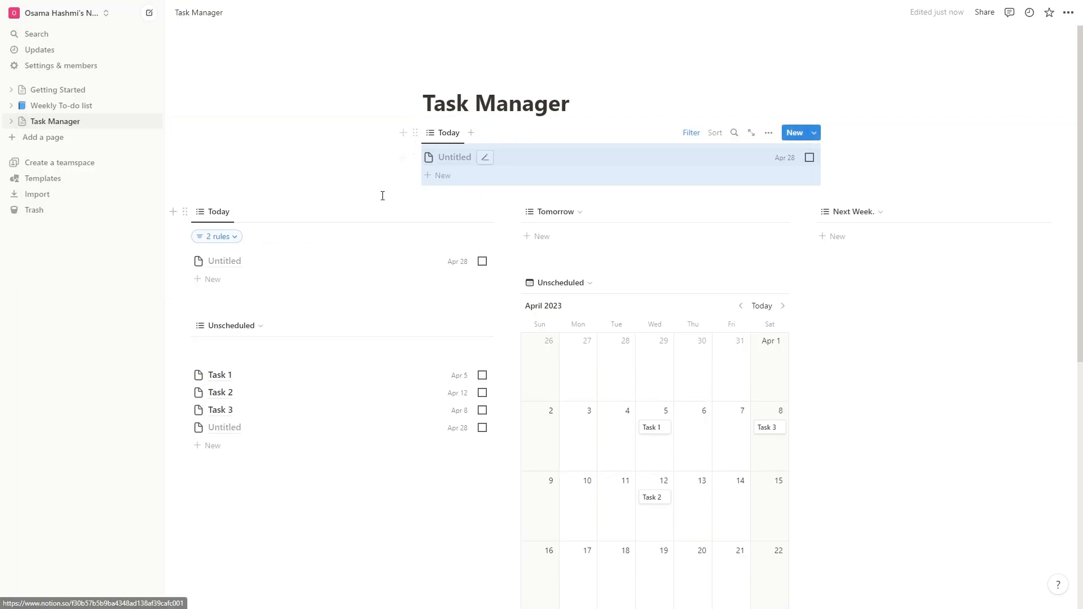
# Rename the view of the Today copy beneath the page title as Inbox
pyautogui.click(449, 136)
pyautogui.click(458, 156)
pyautogui.write('Inbox')
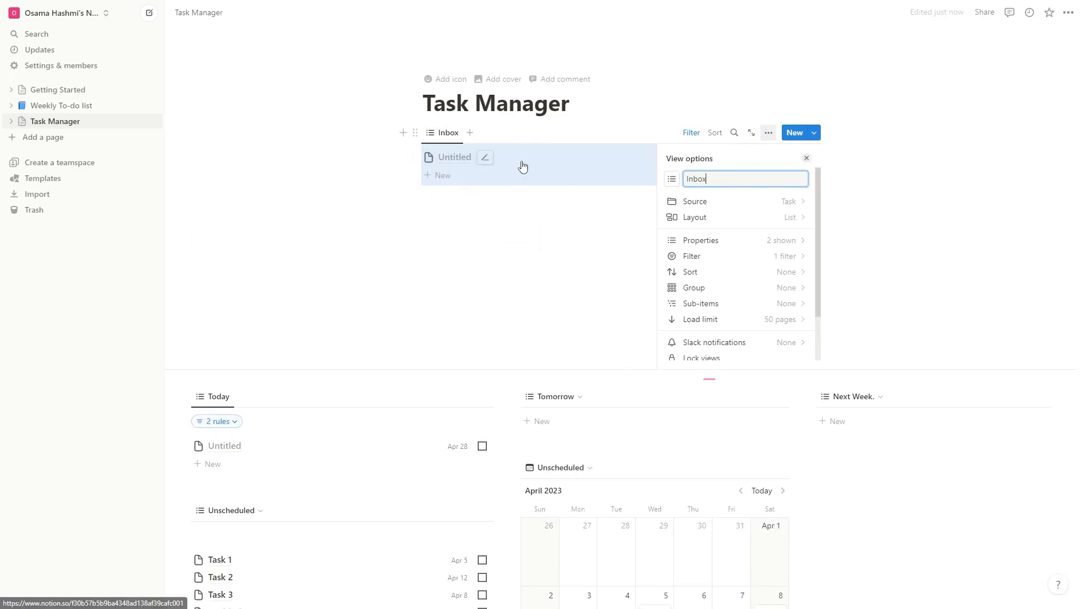
# Change the condition of the Inbox filter's DOC rule to Is empty
pyautogui.click(717, 256)
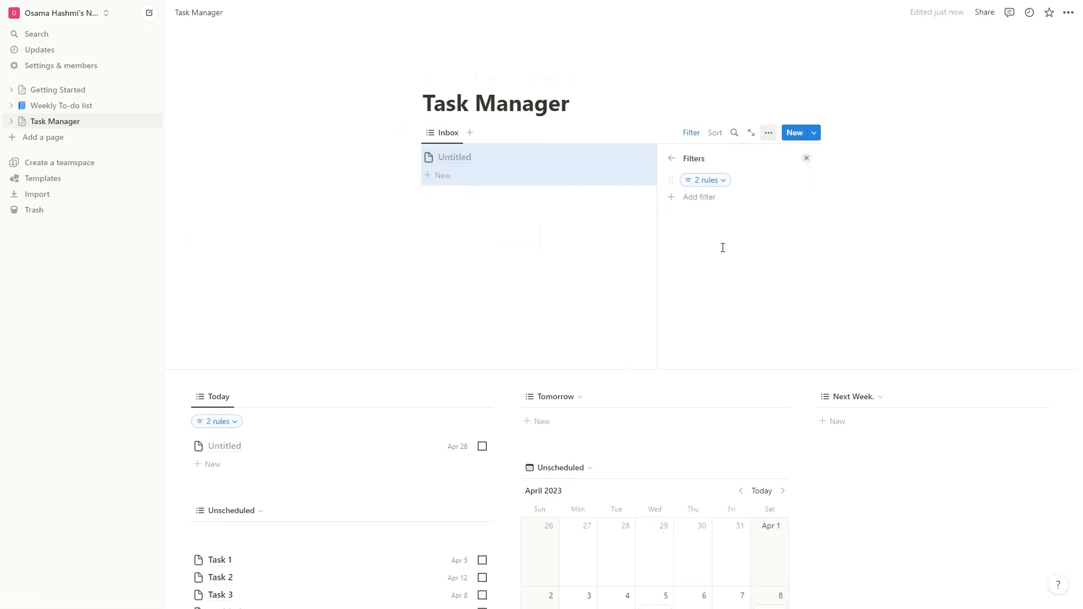
pyautogui.click(717, 186)
pyautogui.click(726, 207)
pyautogui.click(756, 320)
# Change the Inbox filter's second rule from Completed to Projects with the condition Is empty
pyautogui.click(760, 229)
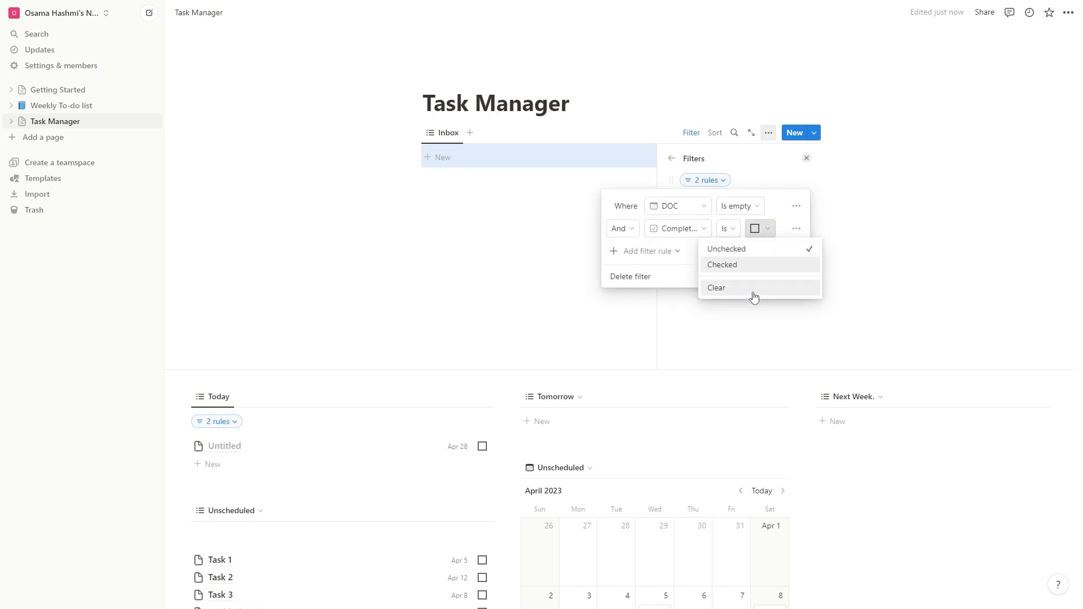
pyautogui.click(753, 292)
pyautogui.click(646, 231)
pyautogui.click(649, 340)
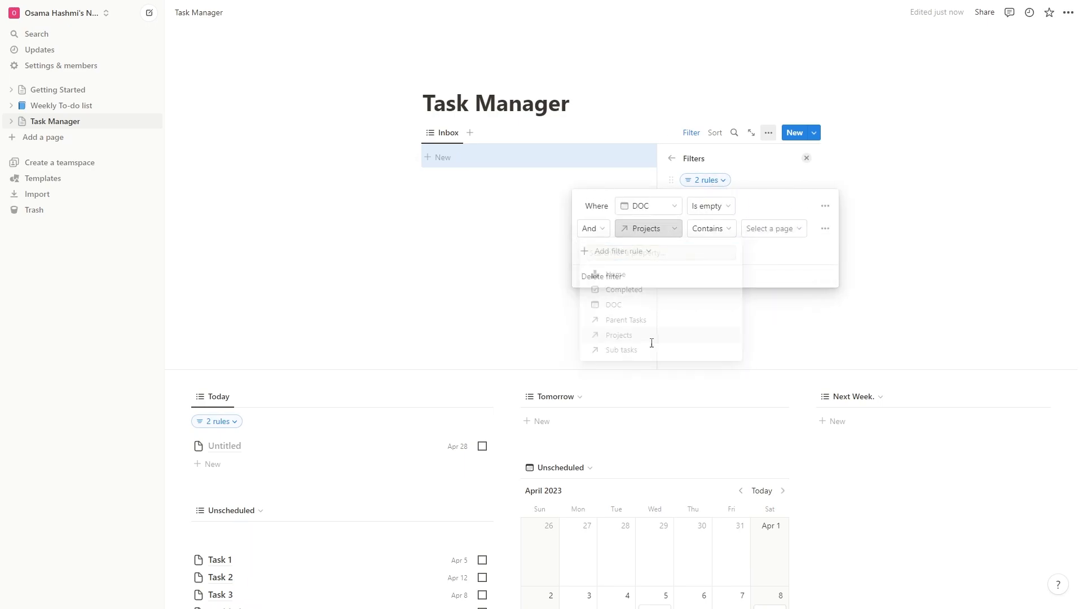
pyautogui.click(730, 231)
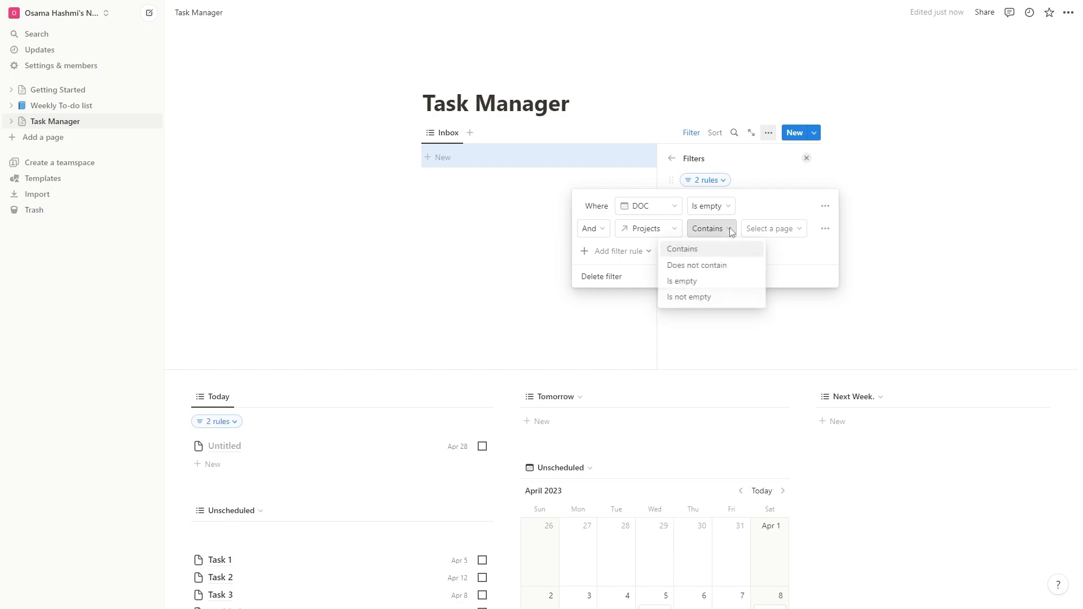
pyautogui.click(709, 281)
pyautogui.click(550, 140)
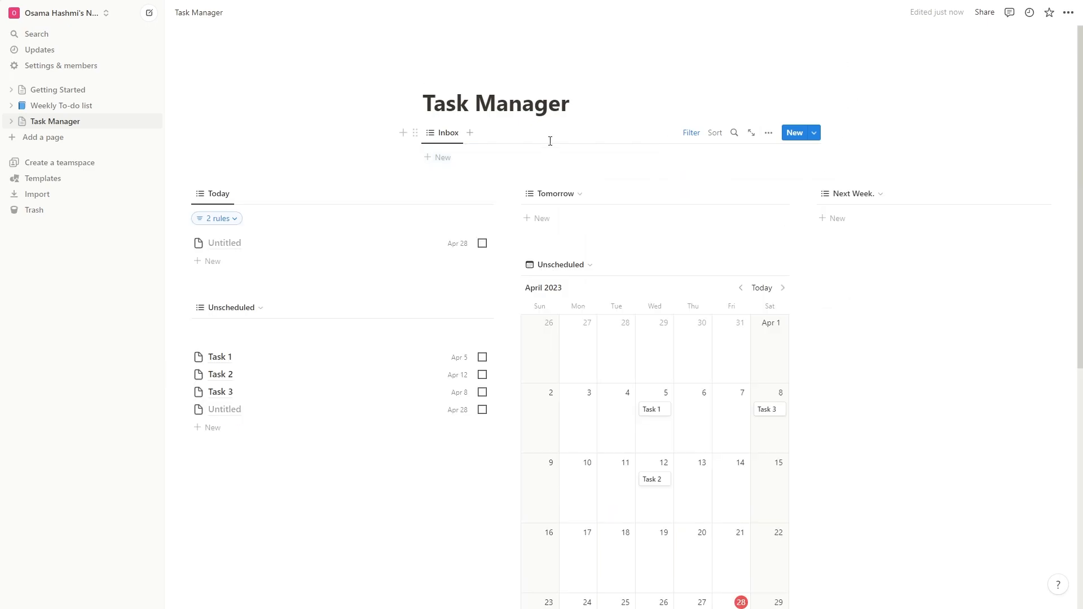
# Copy the link to the Projects database at the end of the page
pyautogui.scroll(-5, 634, 186)
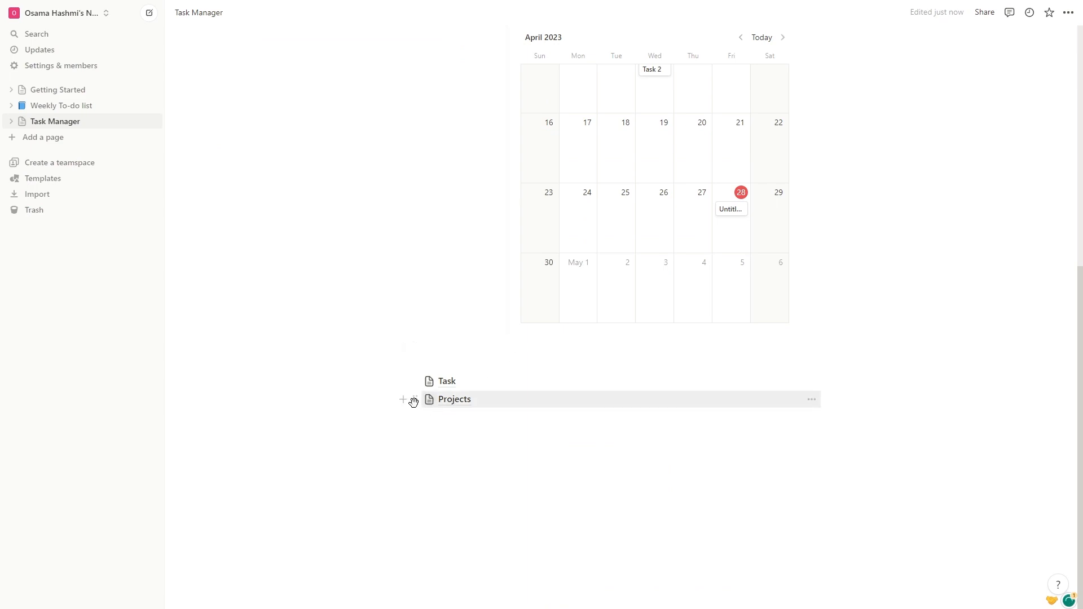
pyautogui.click(413, 401)
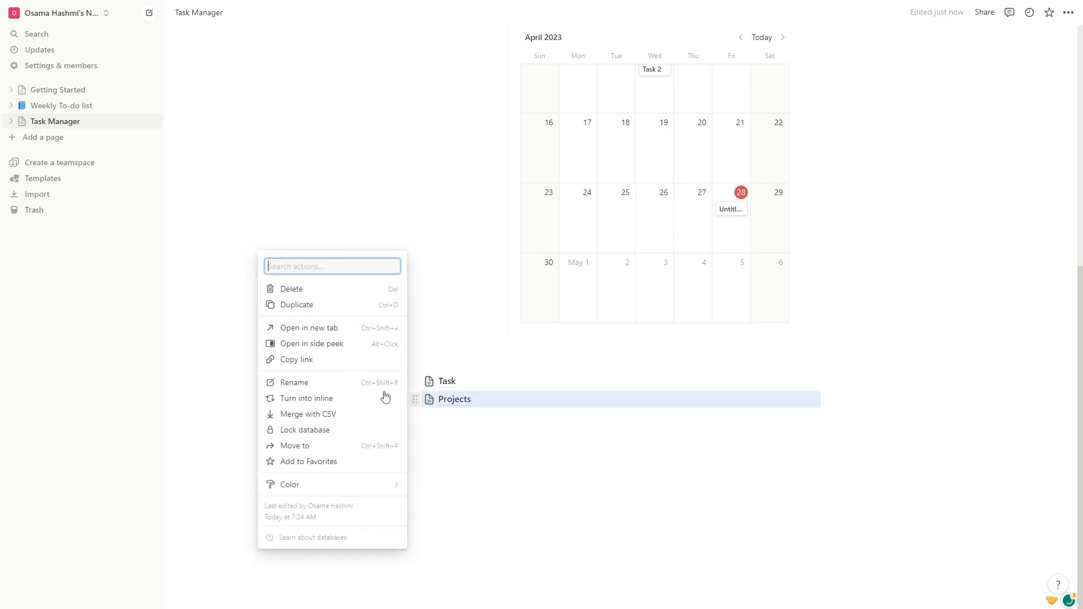
pyautogui.click(312, 361)
# Insert a 2-column block below the Inbox list and move the Inbox into its first column
pyautogui.scroll(8, 655, 447)
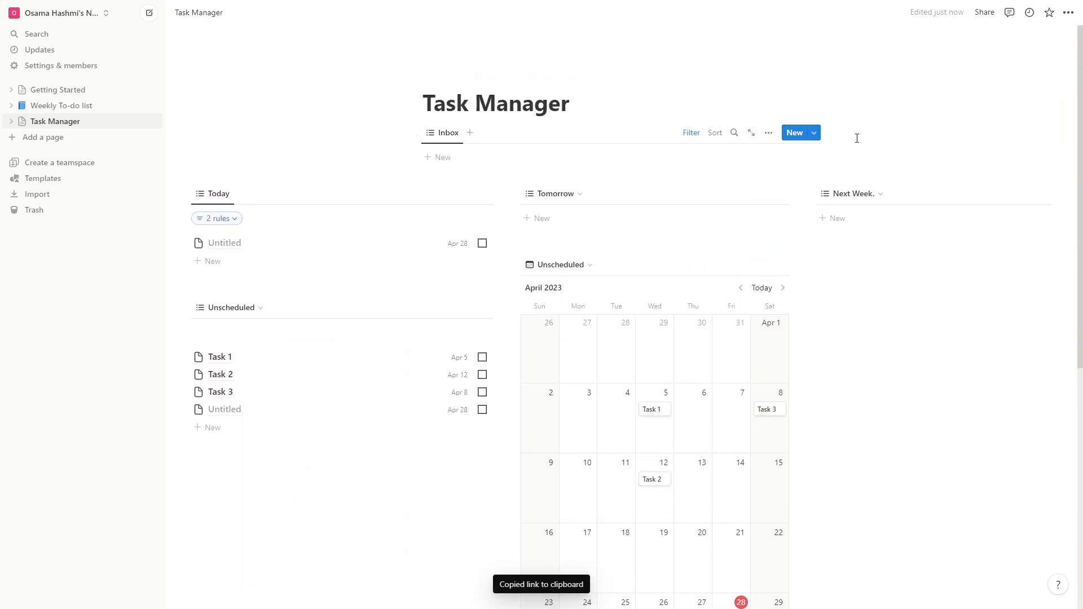
pyautogui.moveTo(414, 183); pyautogui.dragTo(921, 142)
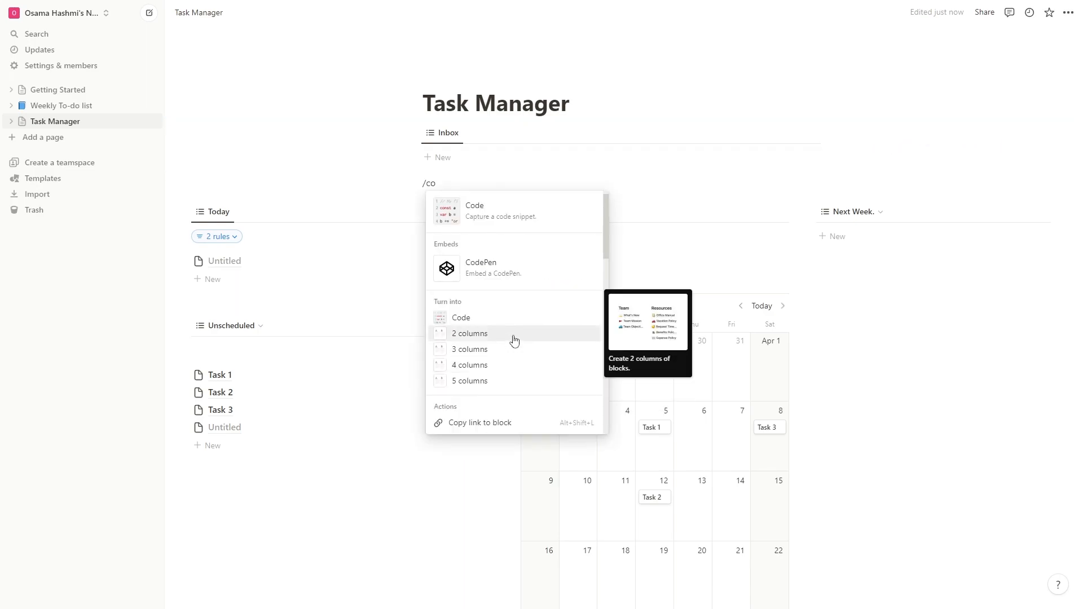
pyautogui.click(513, 338)
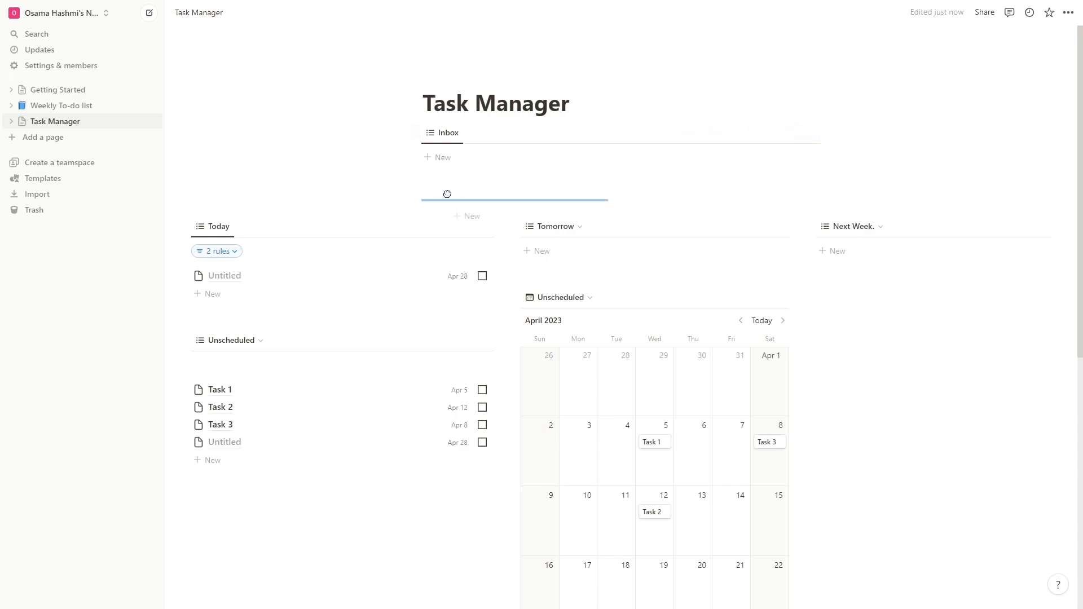
pyautogui.moveTo(450, 189); pyautogui.dragTo(455, 188)
# Paste the Projects link beside the Inbox as a linked view of the database, copying the existing Table view
pyautogui.click(735, 174)
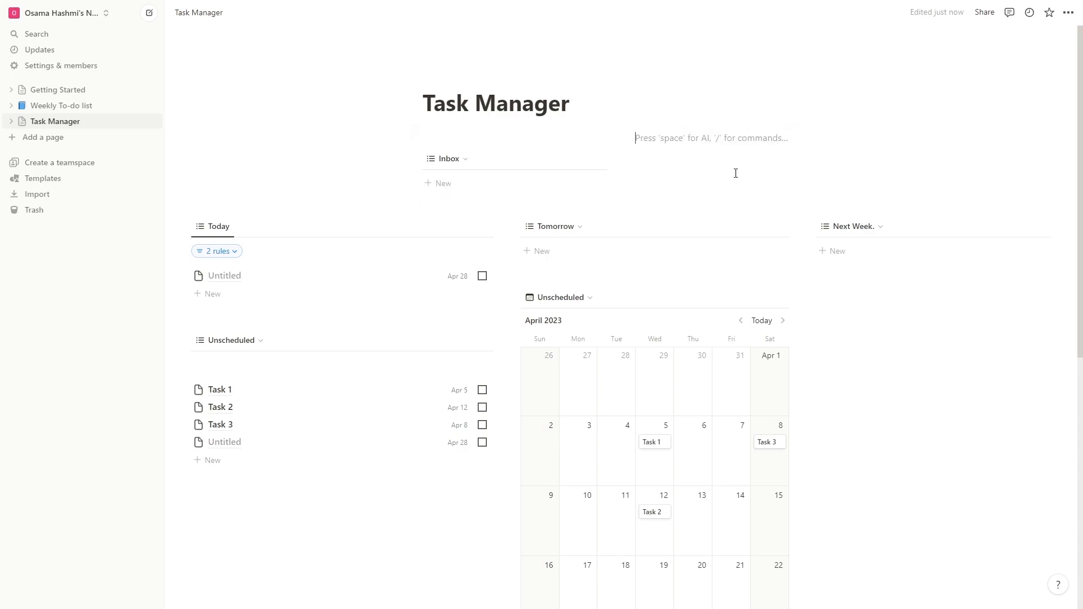
pyautogui.hotkey('ctrl', 'v')
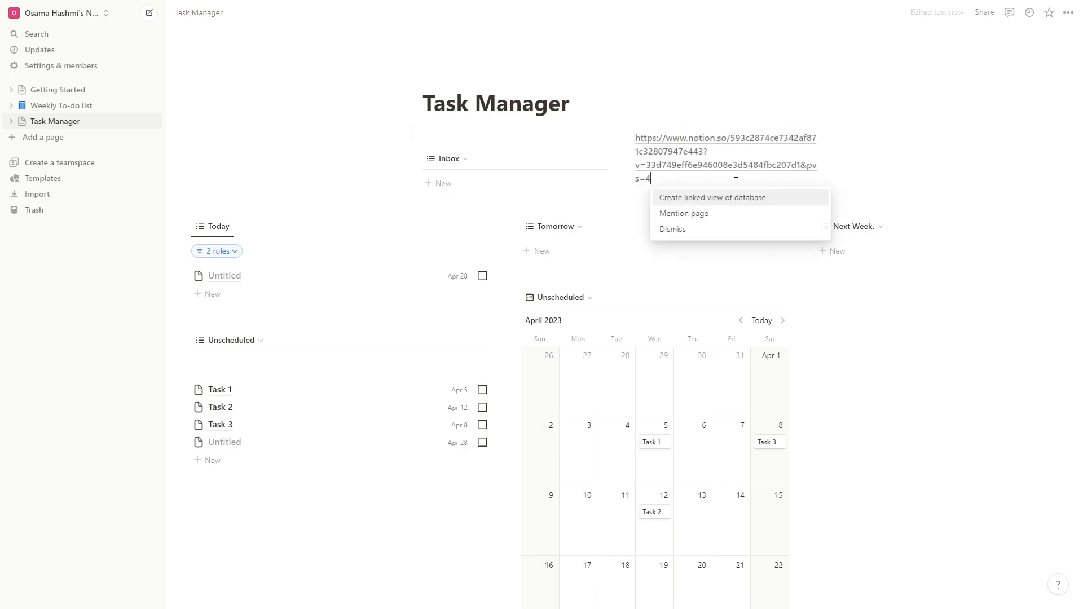
pyautogui.click(723, 205)
pyautogui.click(822, 205)
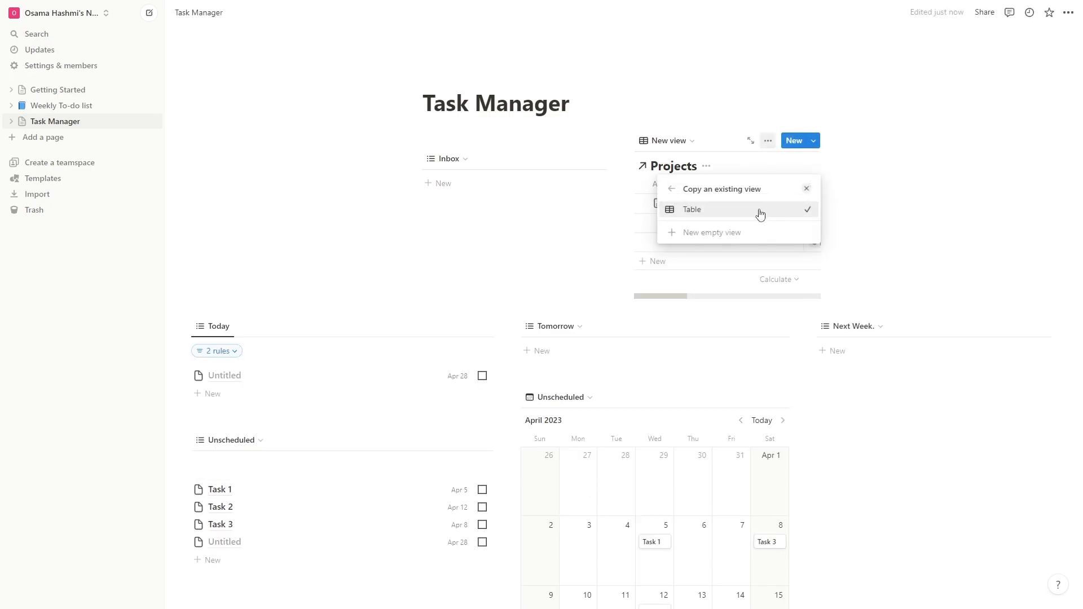
pyautogui.click(688, 209)
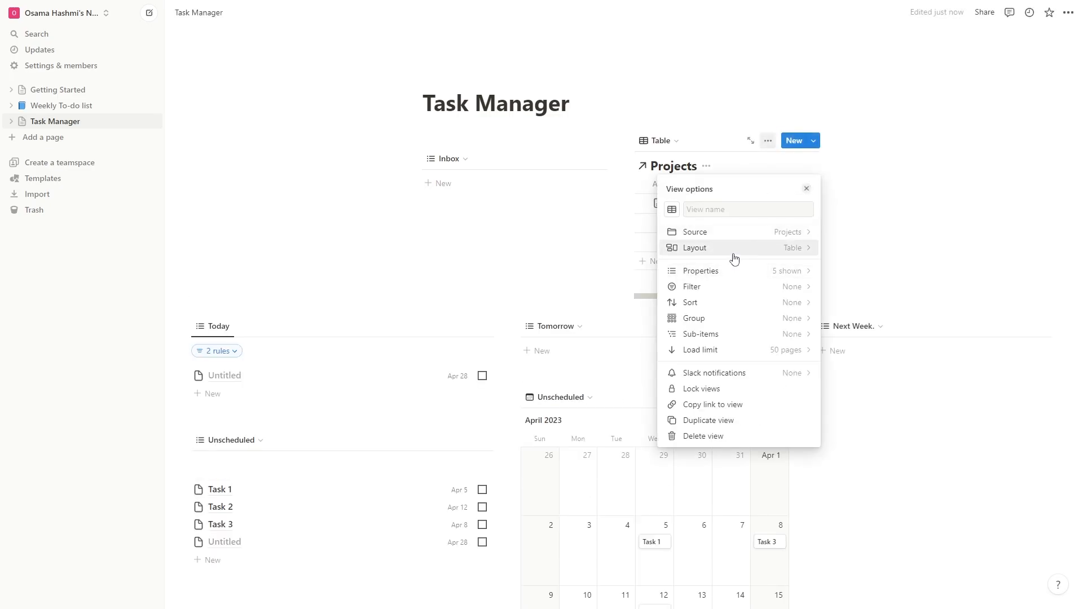
# Switch the linked Projects view to Gallery layout and widen the Inbox and Projects columns to the page's full width
pyautogui.click(732, 248)
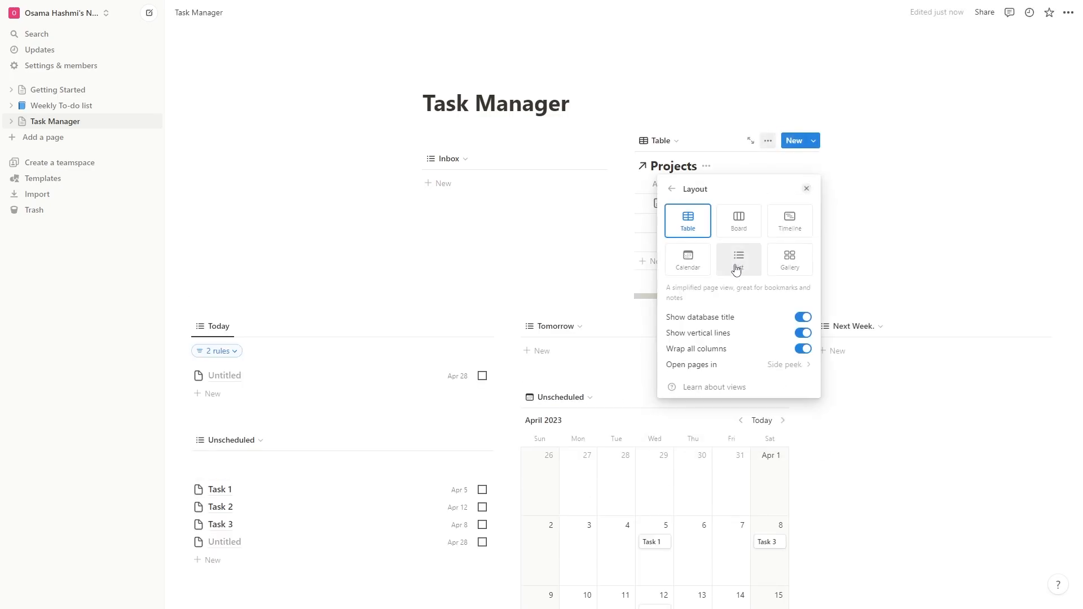
pyautogui.click(803, 274)
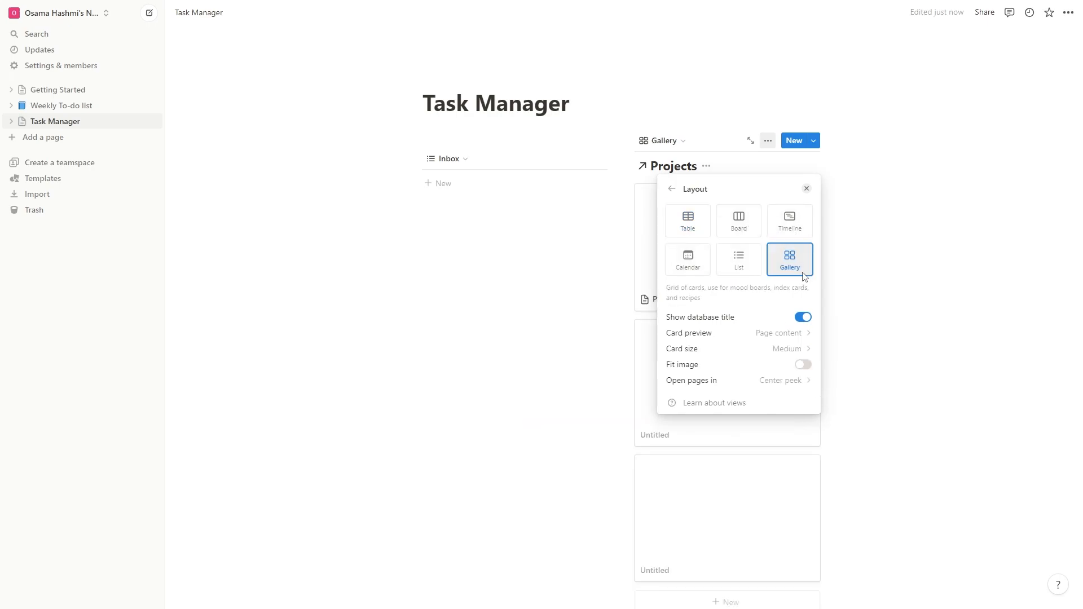
pyautogui.click(865, 233)
pyautogui.moveTo(420, 169); pyautogui.dragTo(239, 171)
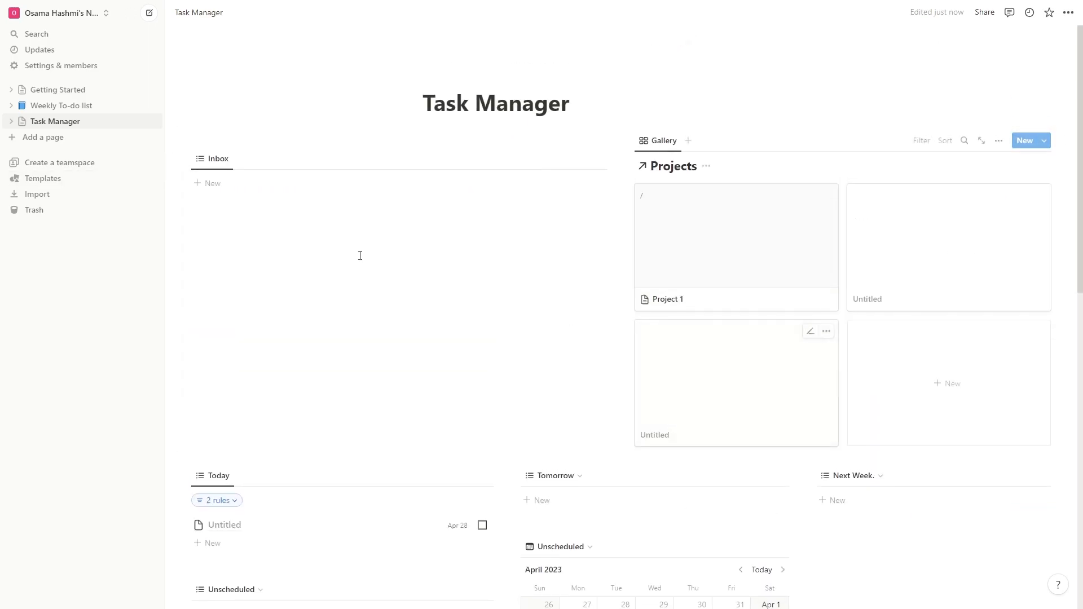
pyautogui.scroll(-2, 770, 221)
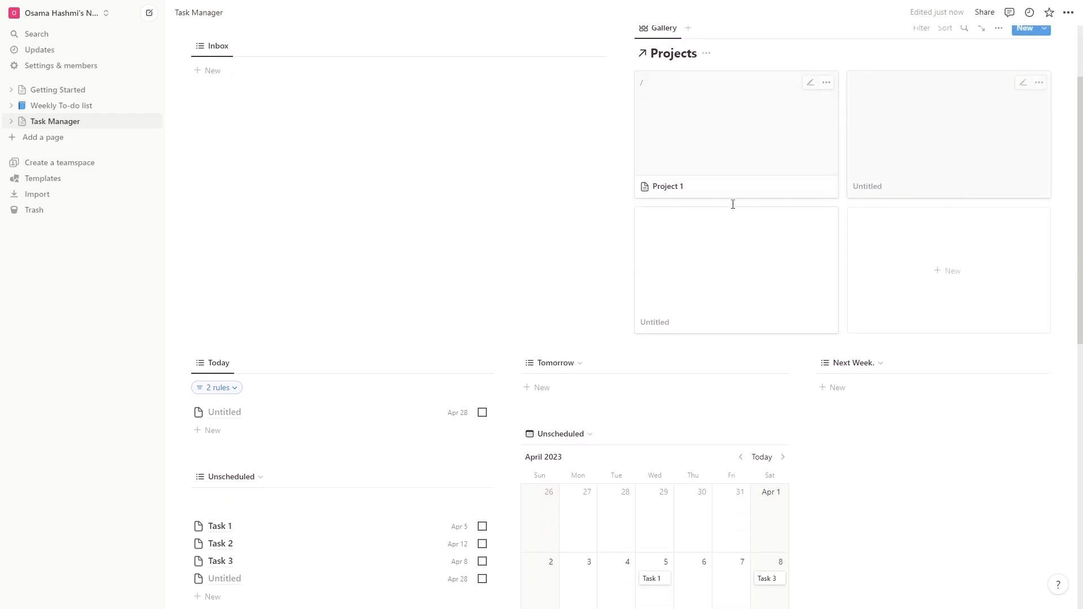
pyautogui.scroll(-9, 855, 191)
pyautogui.scroll(5, 479, 406)
pyautogui.scroll(4, 477, 401)
pyautogui.scroll(-10, 620, 446)
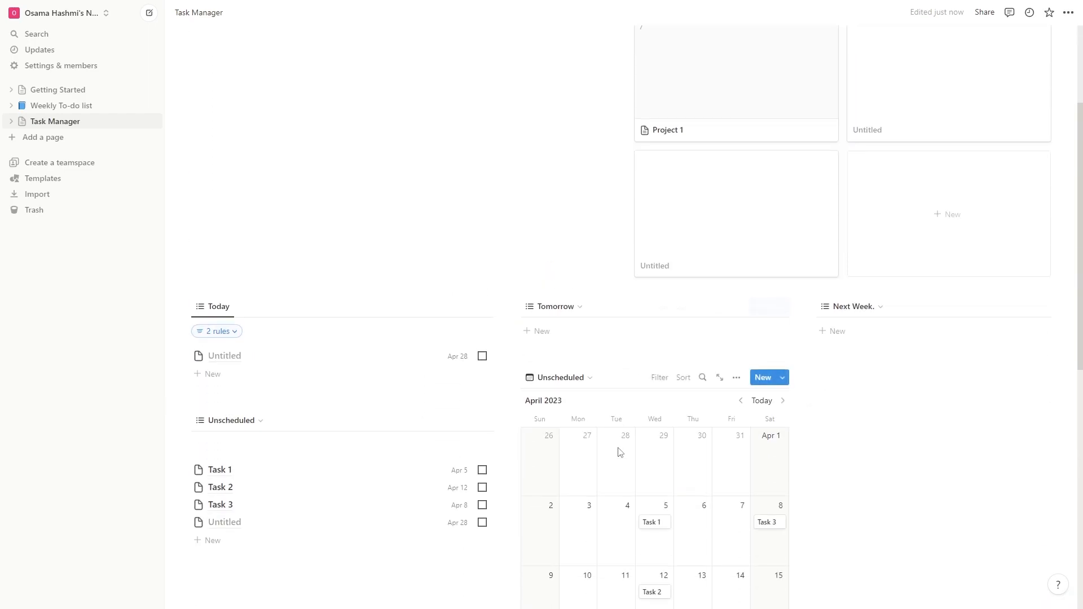
pyautogui.scroll(10, 621, 438)
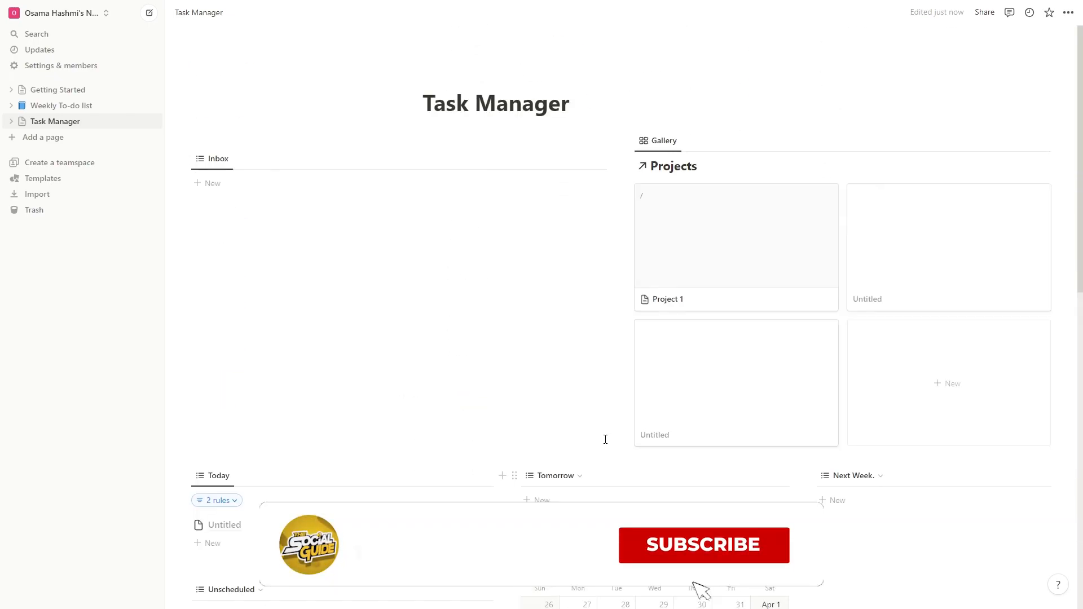